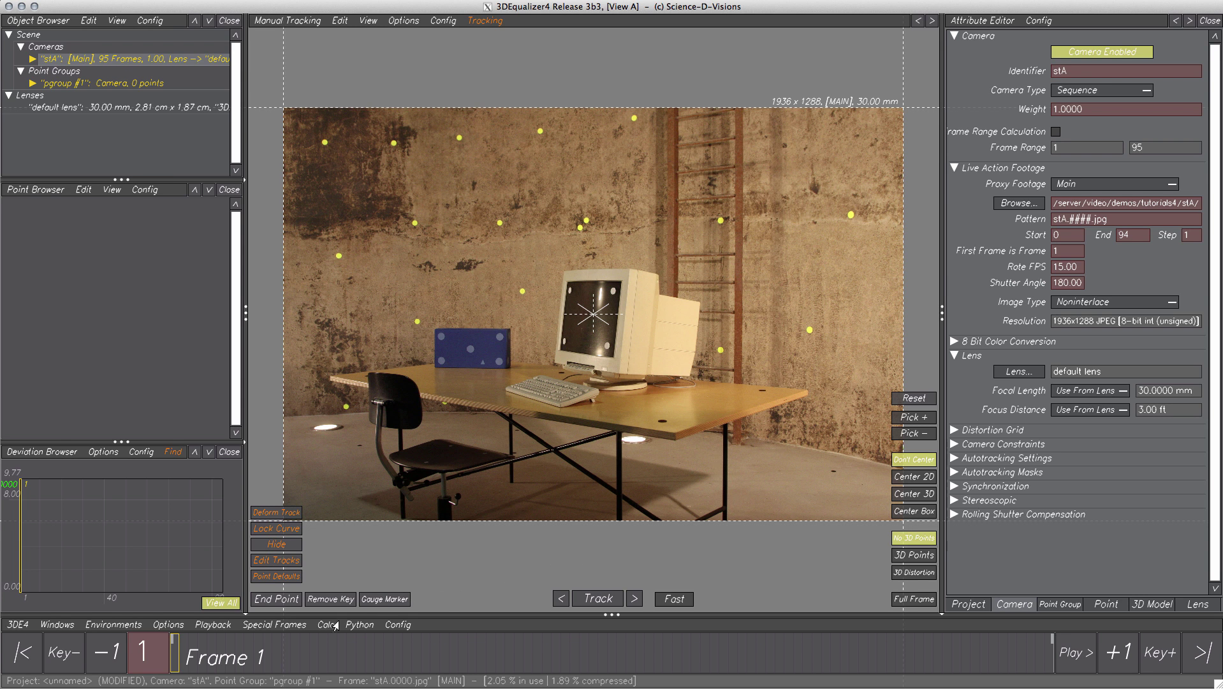
Scrub through the footage to frame 95 and return to frame 1
drag(173, 663, 1050, 645)
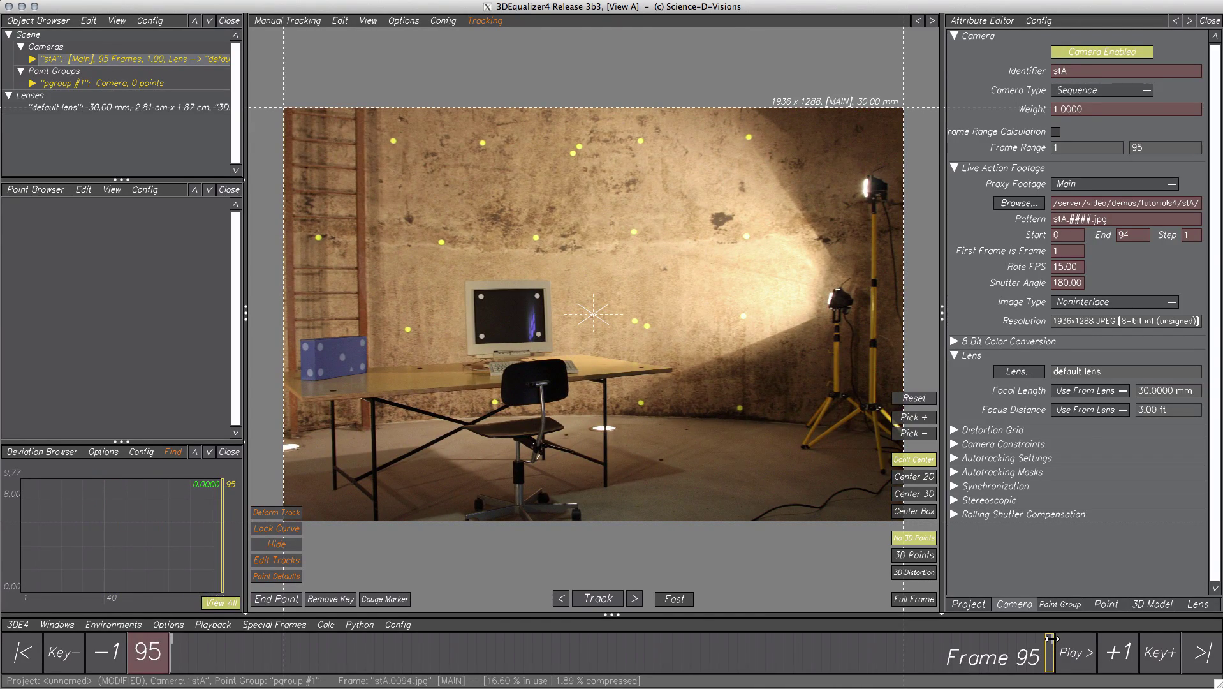
click(25, 654)
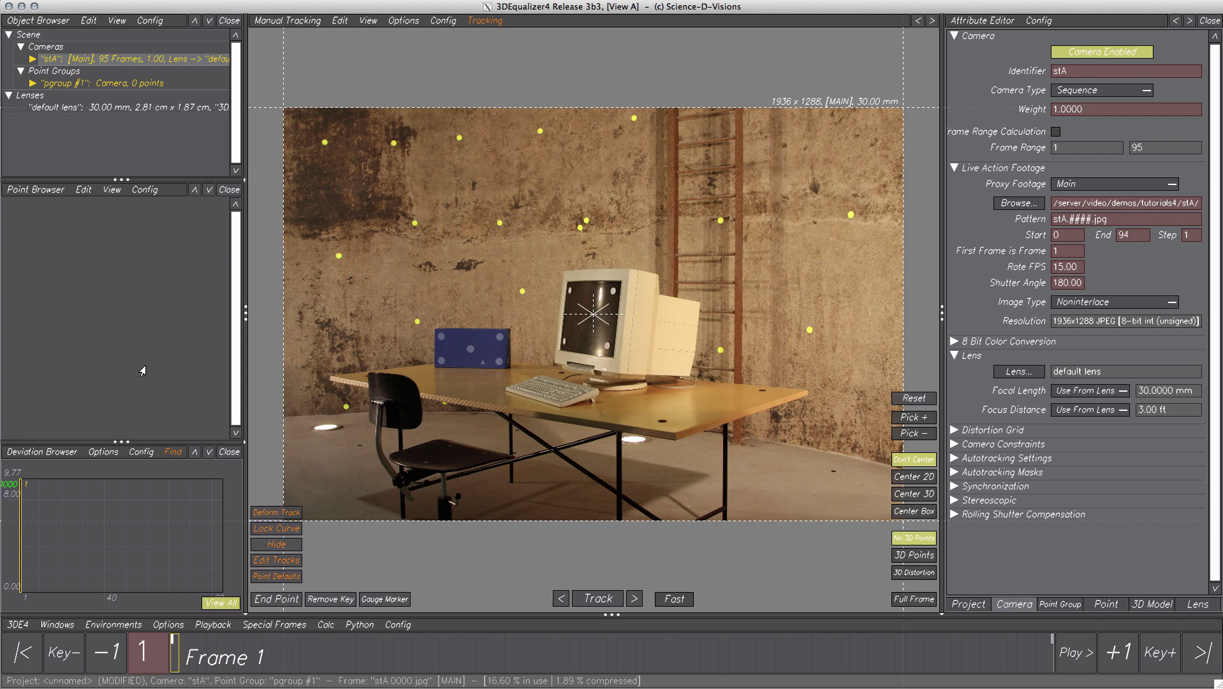
Switch to the autotracking controls and set the camera's active points per frame to 100 150
click(292, 22)
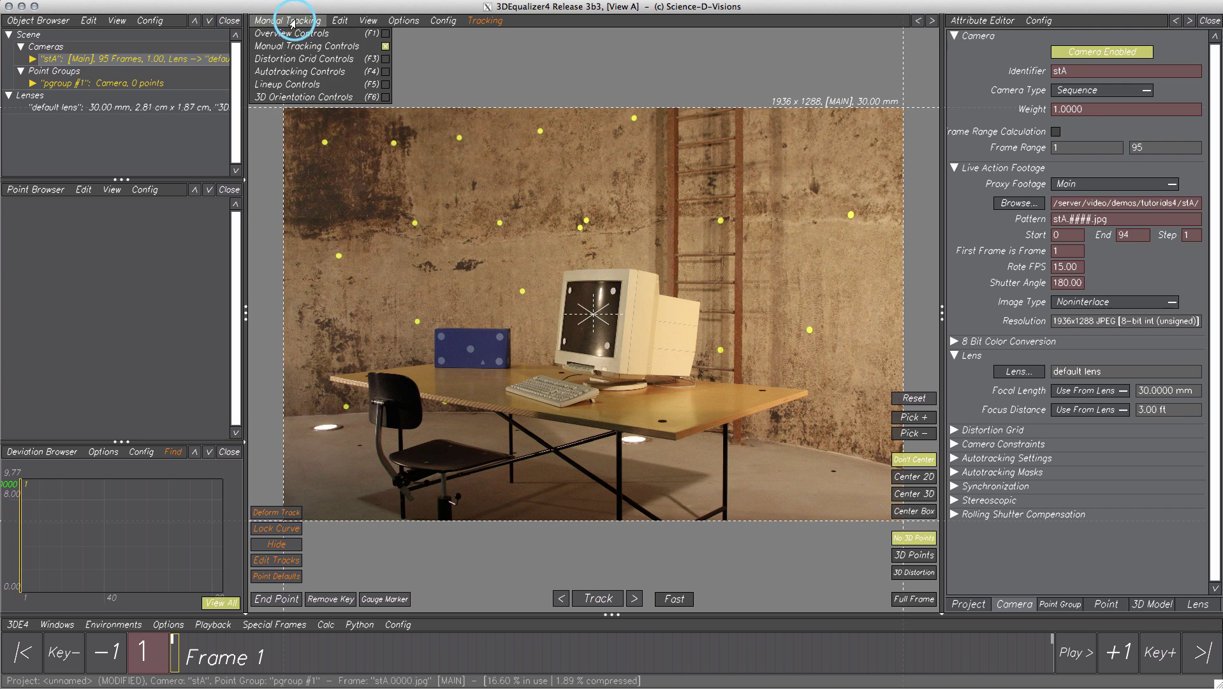
click(290, 73)
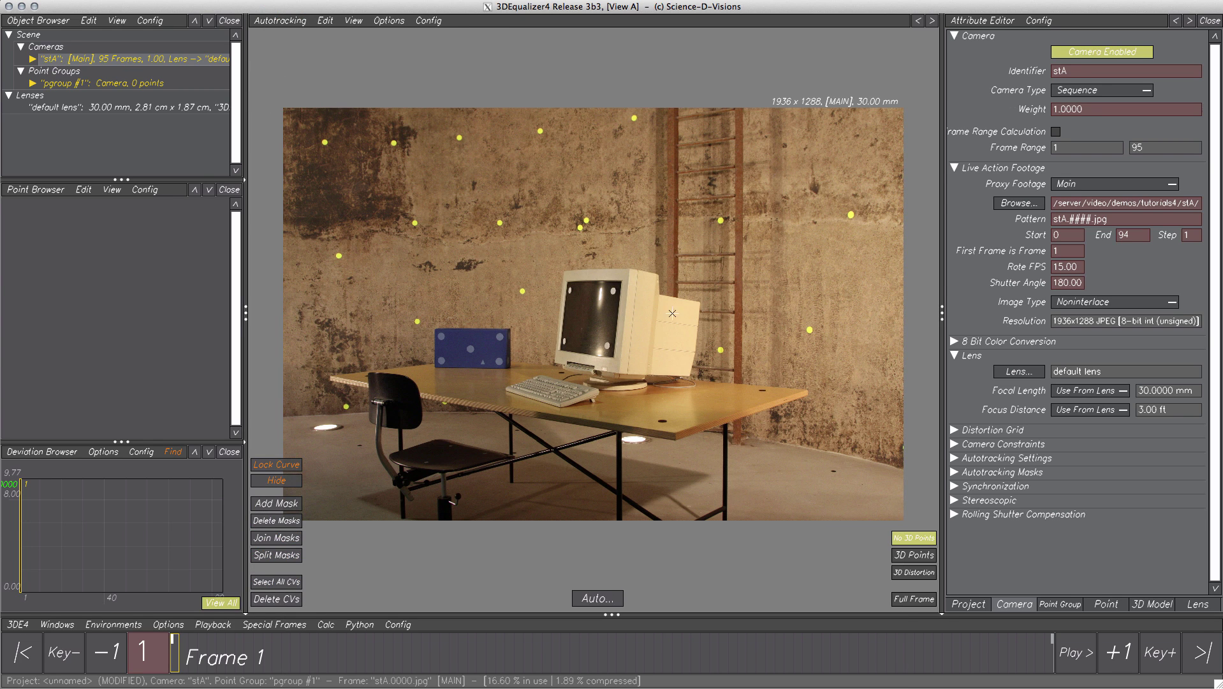
click(953, 458)
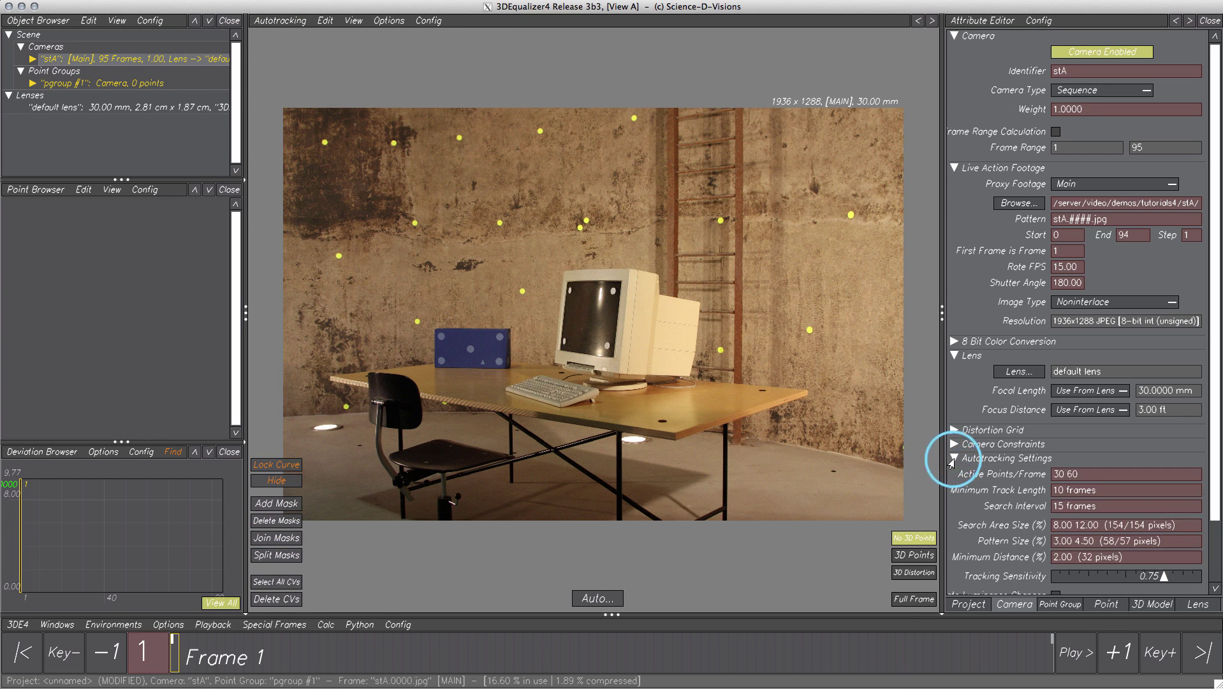
click(1089, 473)
text(100)
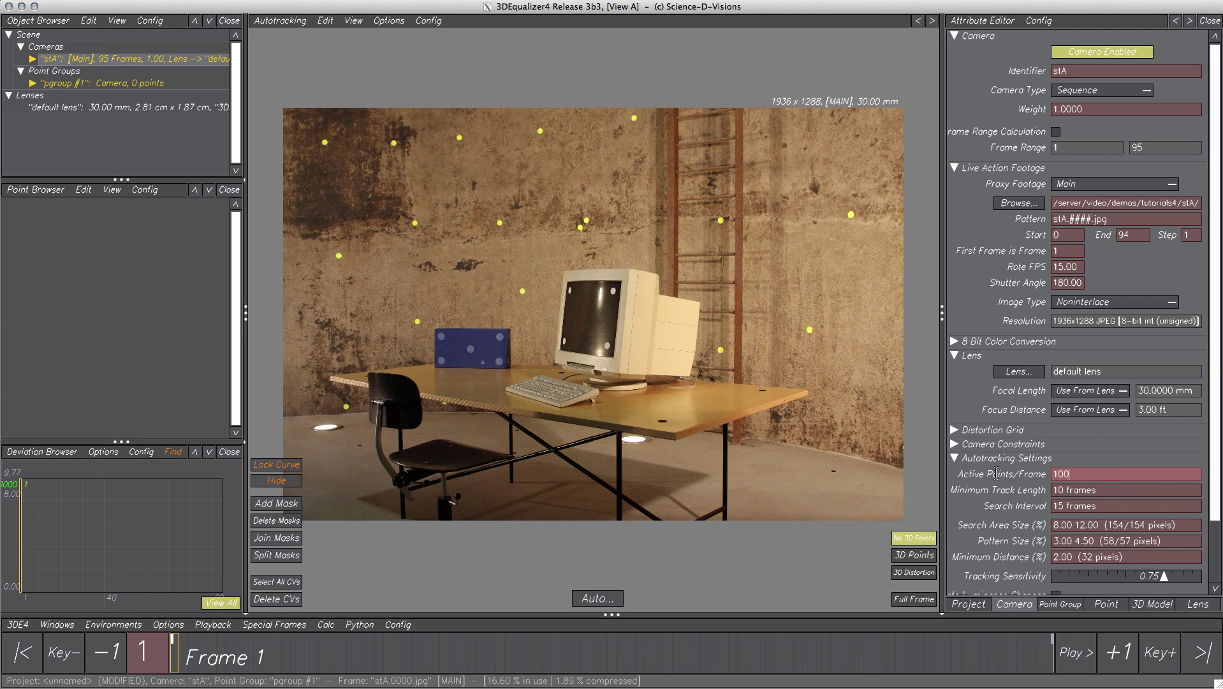
text( 150)
key(Return)
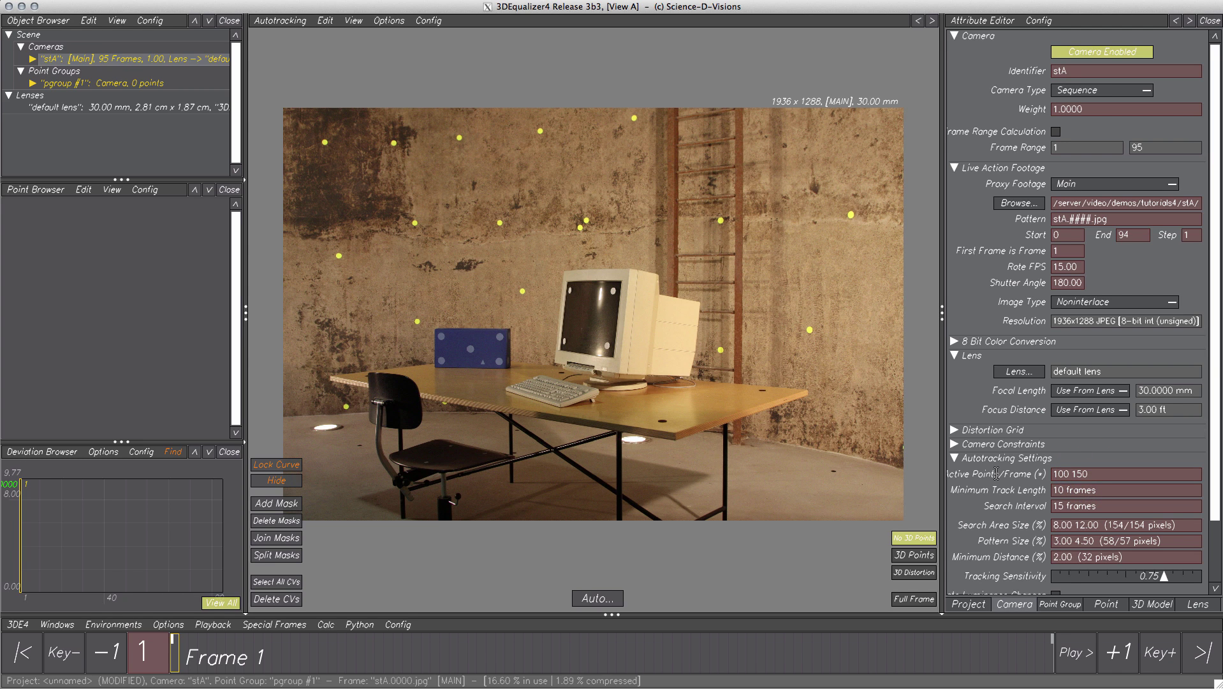
Autotrack the sequence with a forward primary pass and a backward secondary pass
click(596, 598)
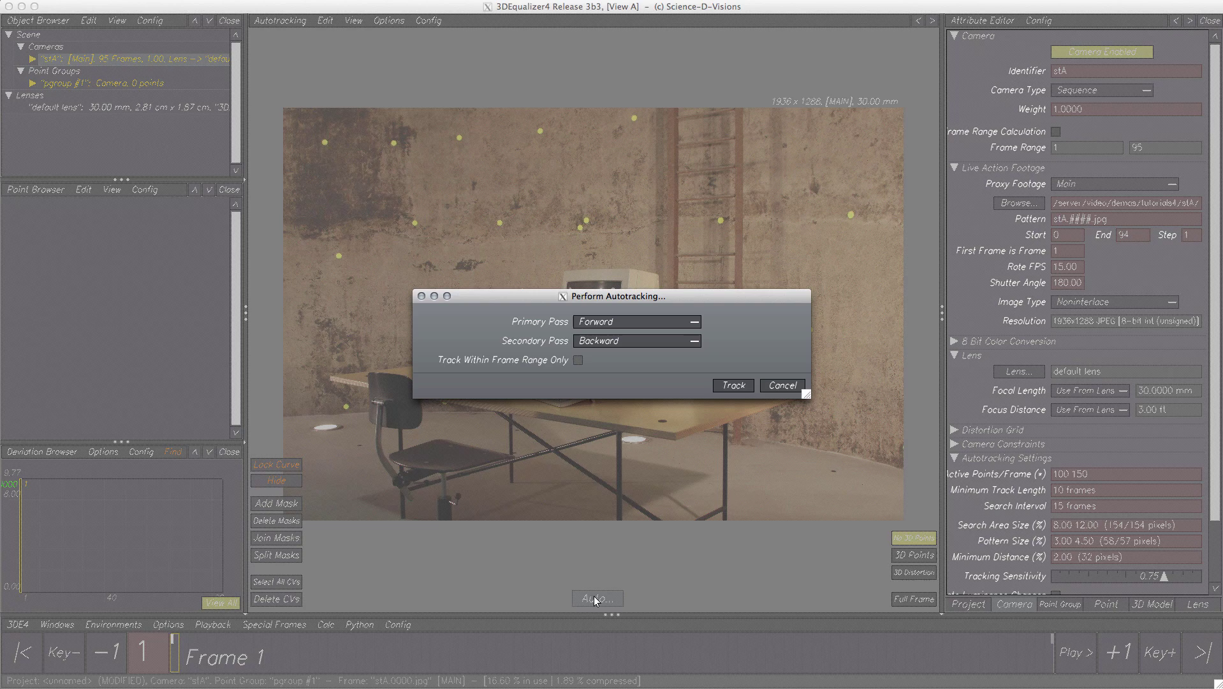
click(726, 385)
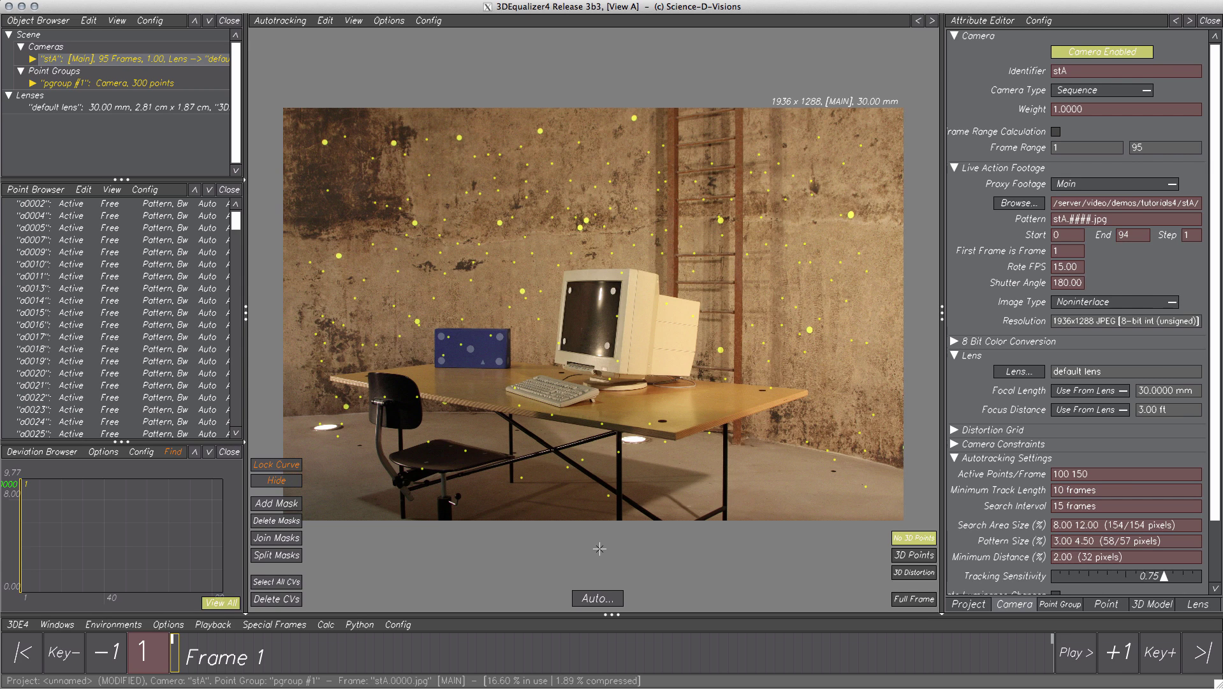
Select all points to review their tracks up to frame 33, return to frame 1 and invert the selection to clear it
right_click(162, 373)
mouse_move(184, 406)
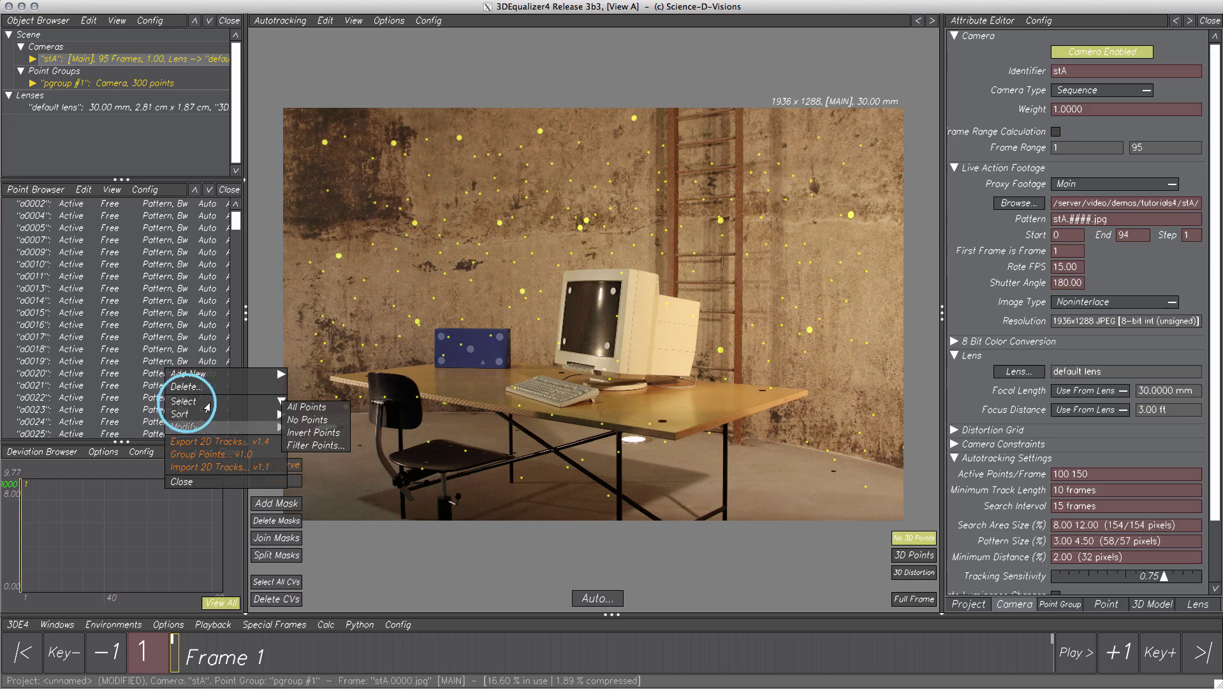
click(292, 408)
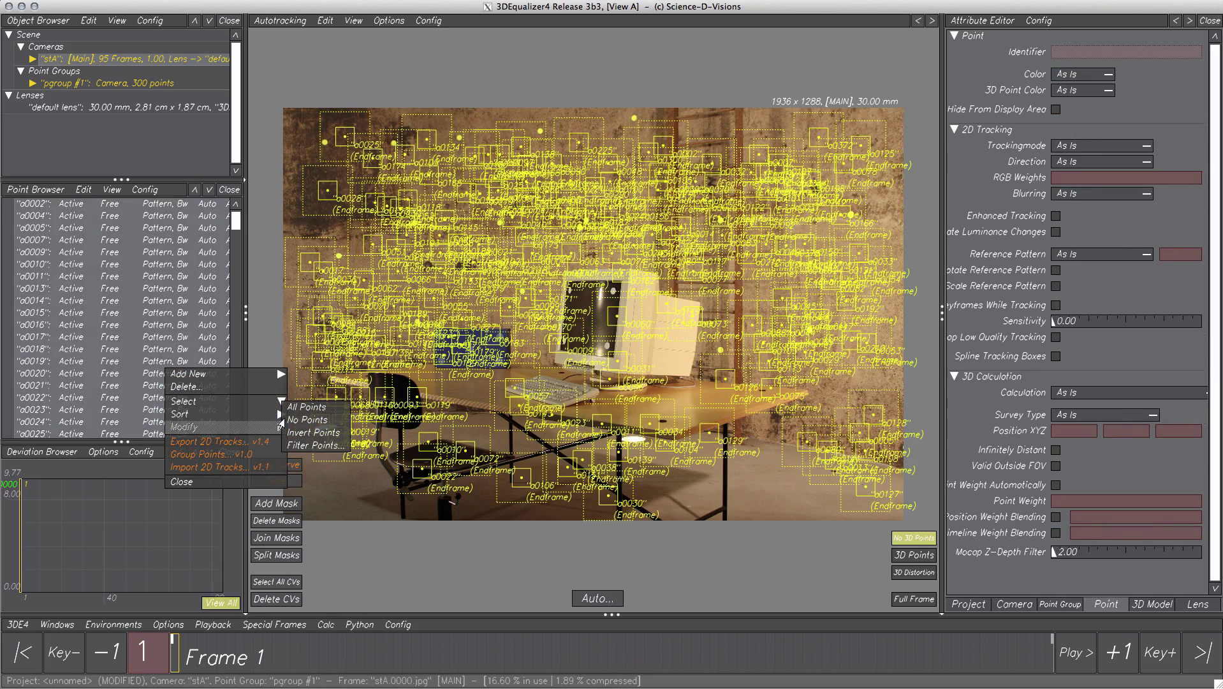
drag(176, 652, 467, 663)
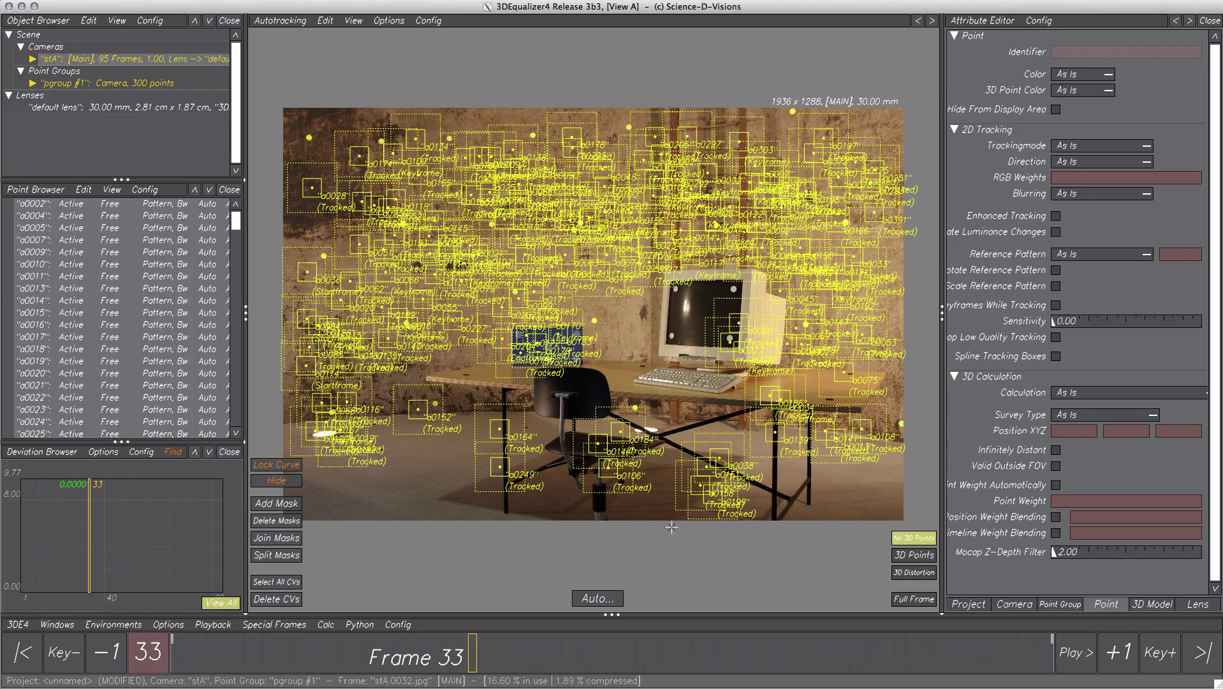
drag(473, 647, 161, 645)
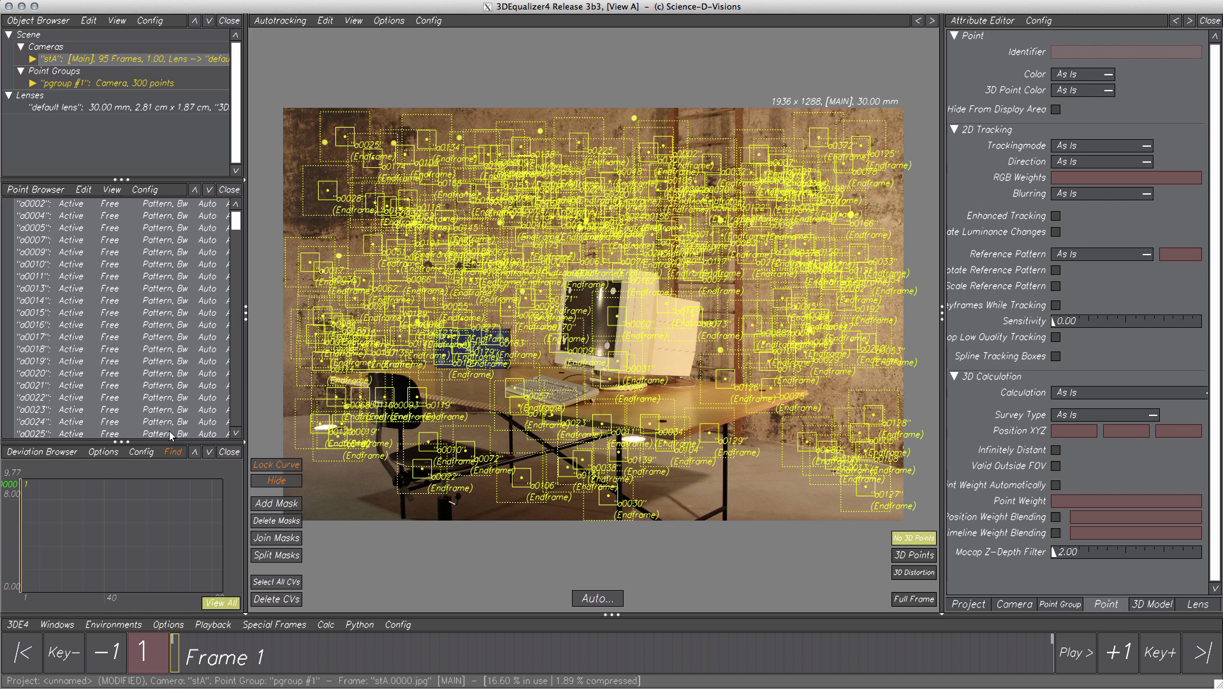
right_click(156, 350)
mouse_move(193, 379)
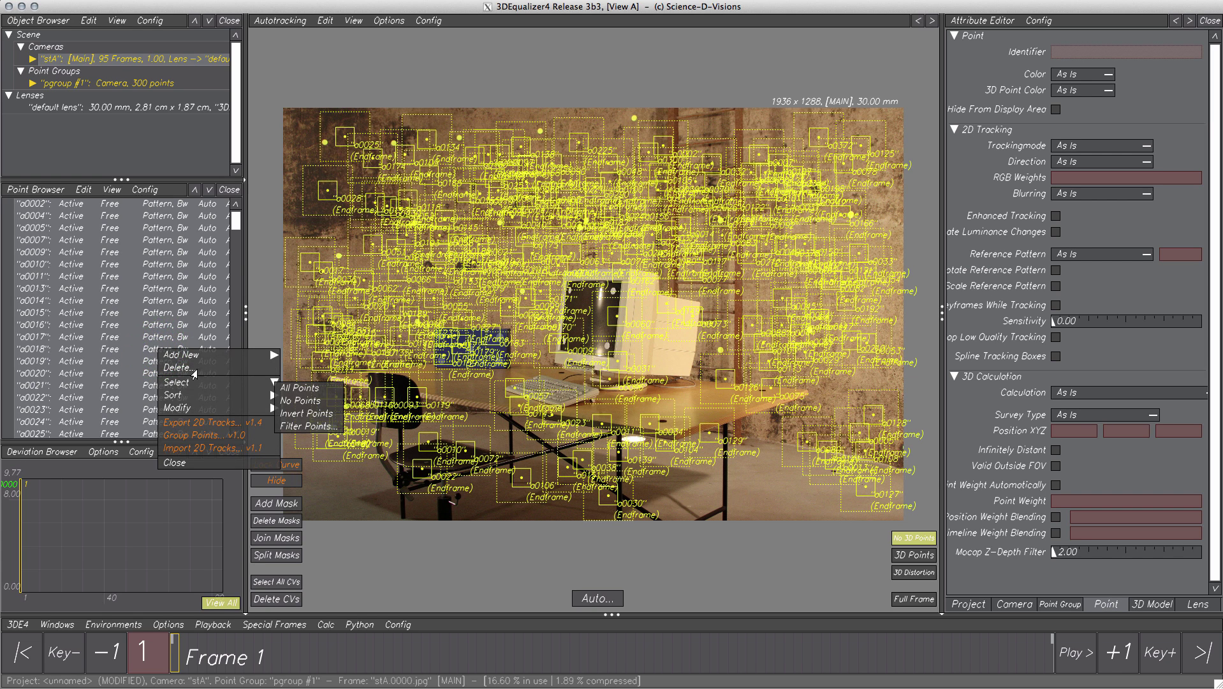
click(299, 411)
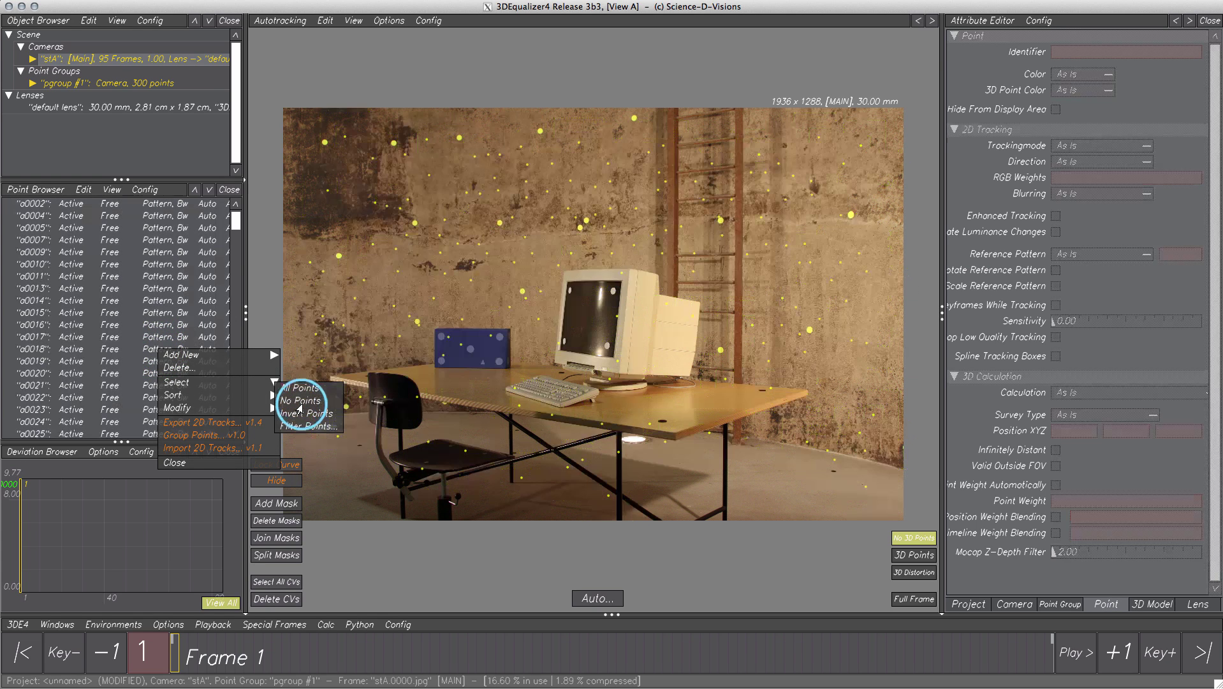
Find badly tracked points among the automatically tracked points only, with Select Only as the result and a sensitivity of 0.50
click(323, 625)
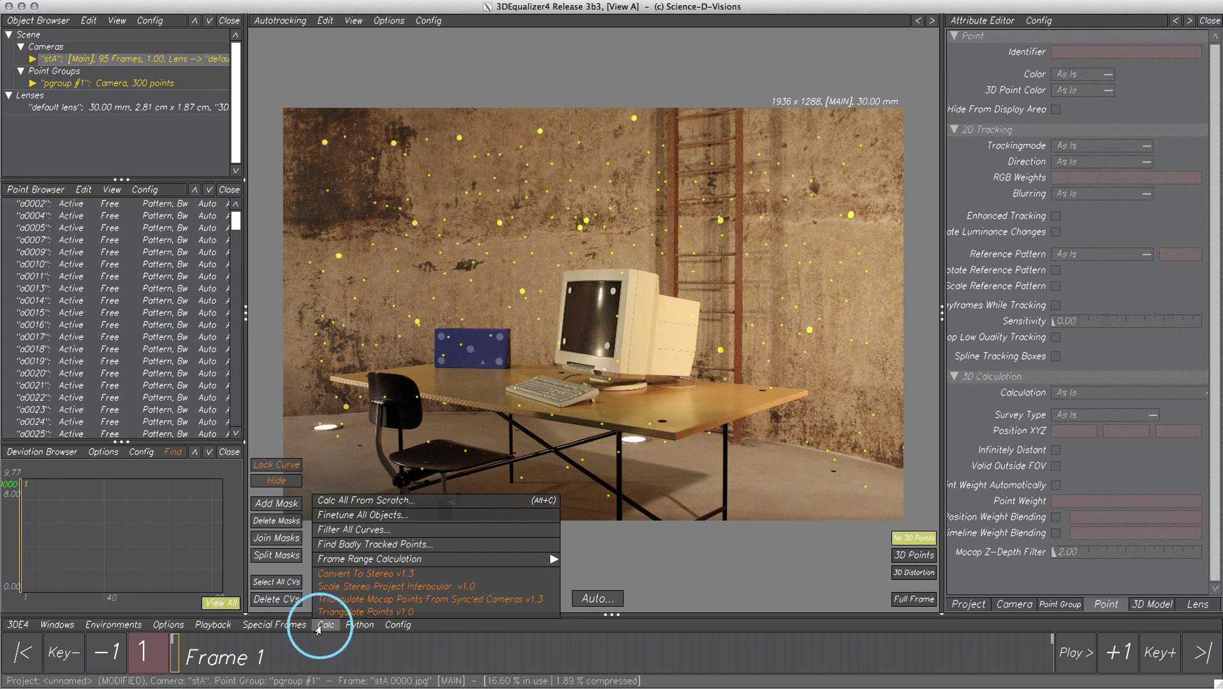
click(347, 546)
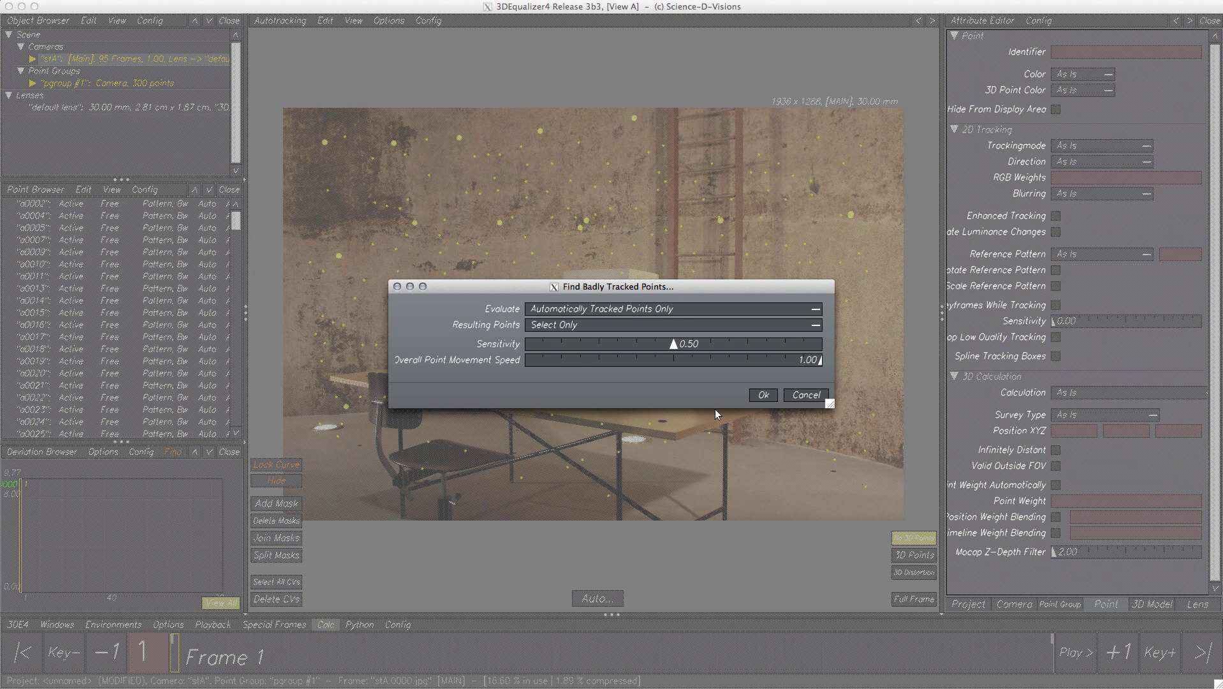
click(758, 399)
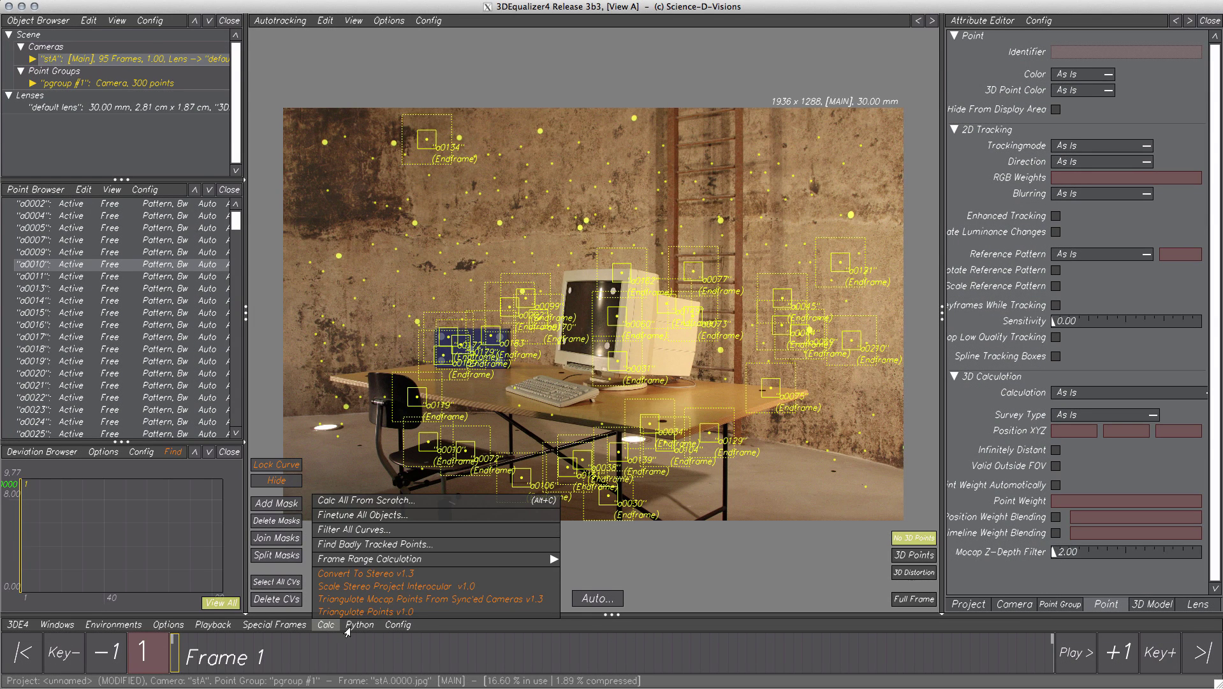
click(326, 626)
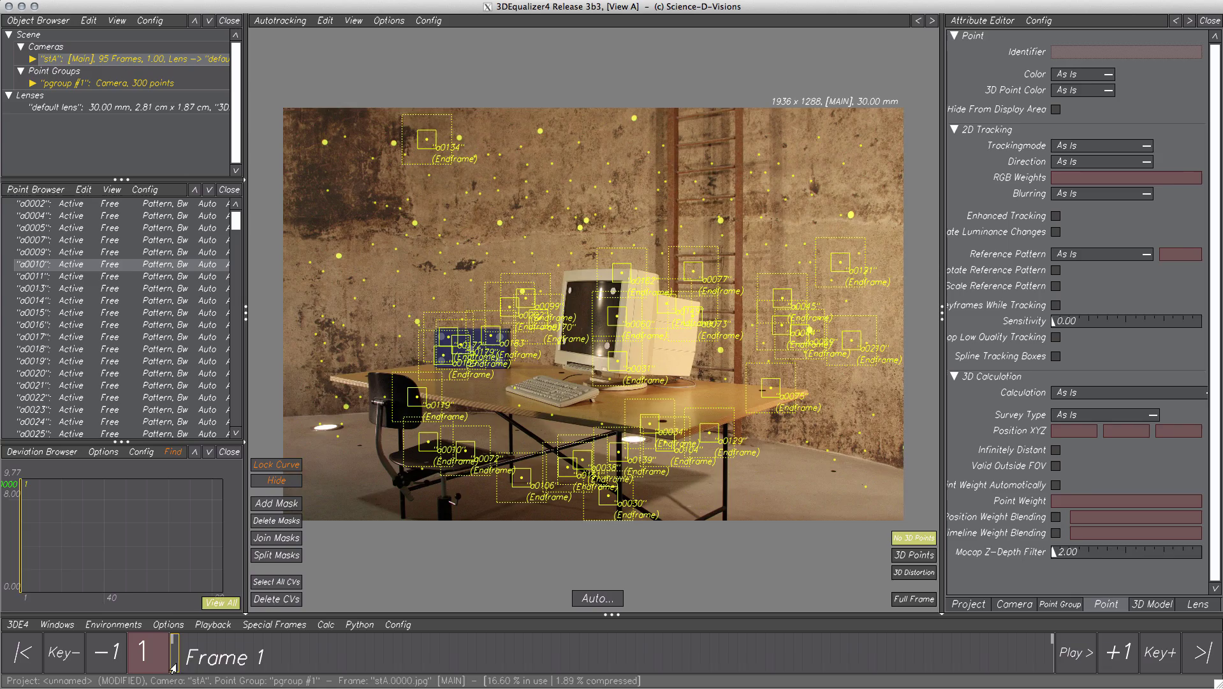
Check the selected badly tracked points up to frame 64, return to frame 1 and delete those points, keeping the camera
drag(170, 658, 757, 653)
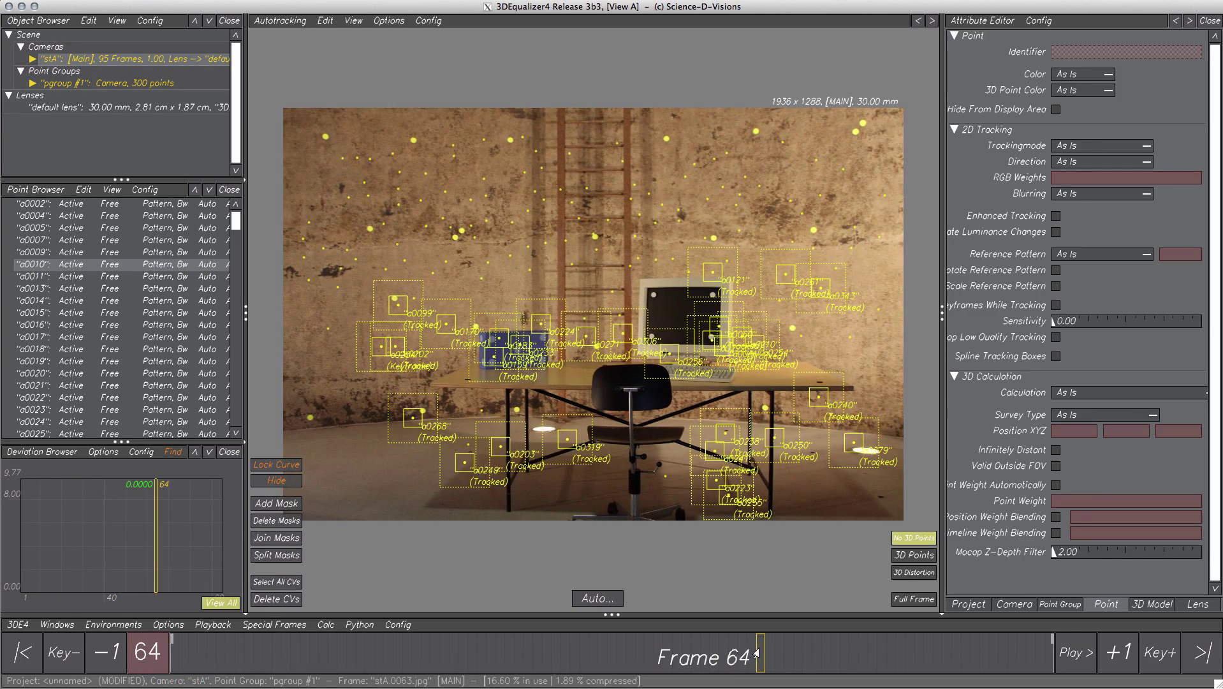
click(28, 656)
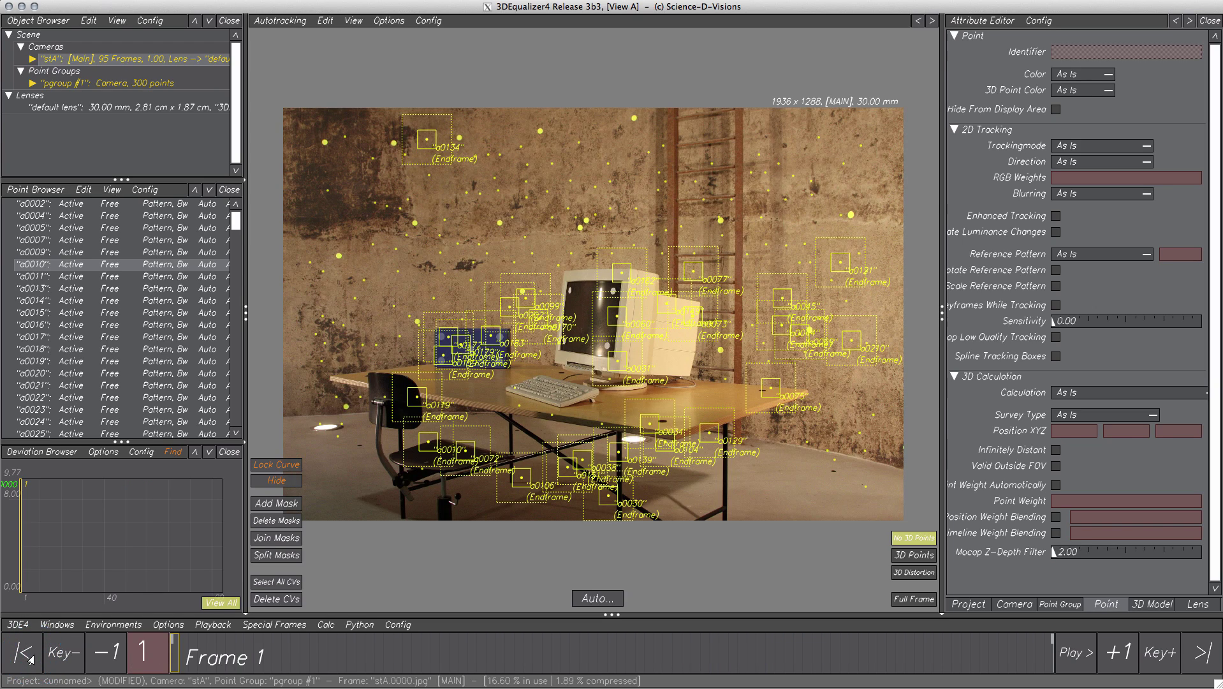
right_click(130, 269)
click(153, 285)
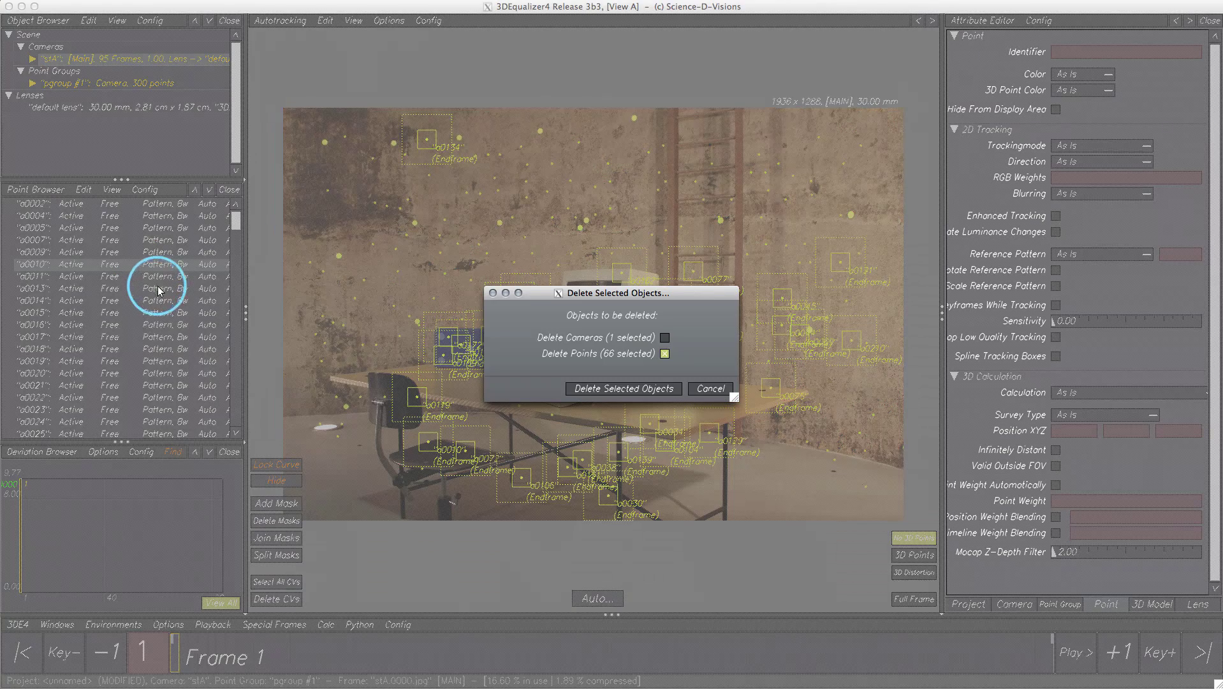
click(612, 390)
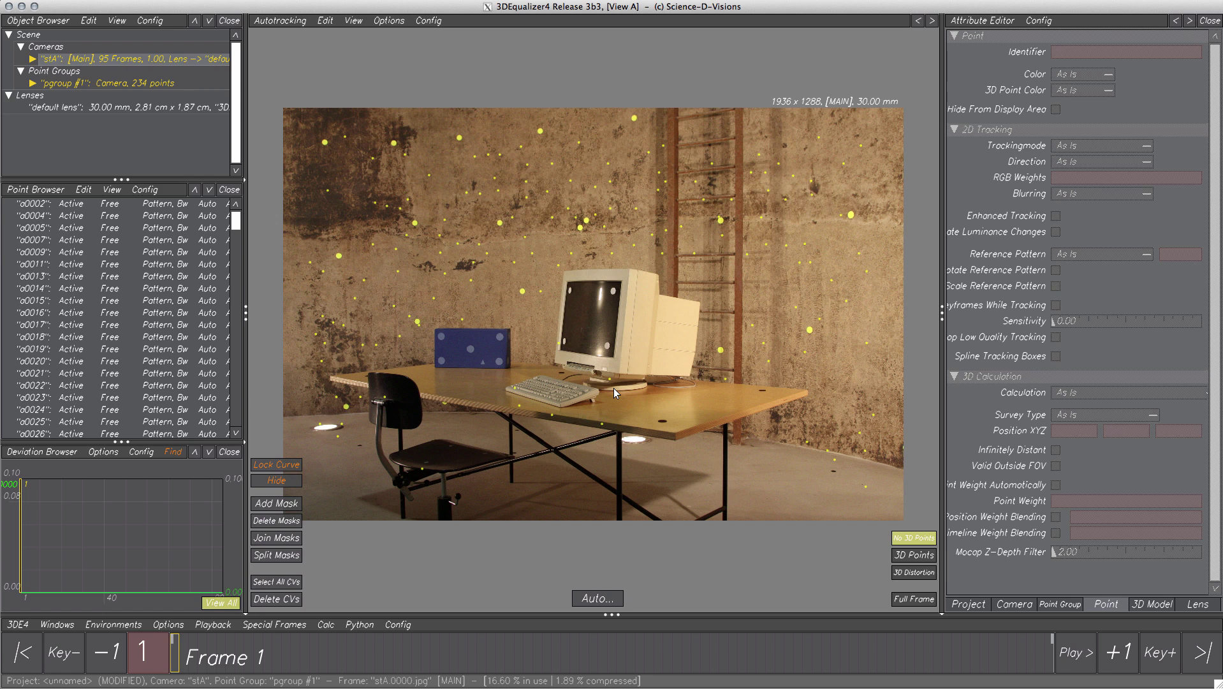
Set the default lens's filmback height to 1.48 cm
click(1196, 604)
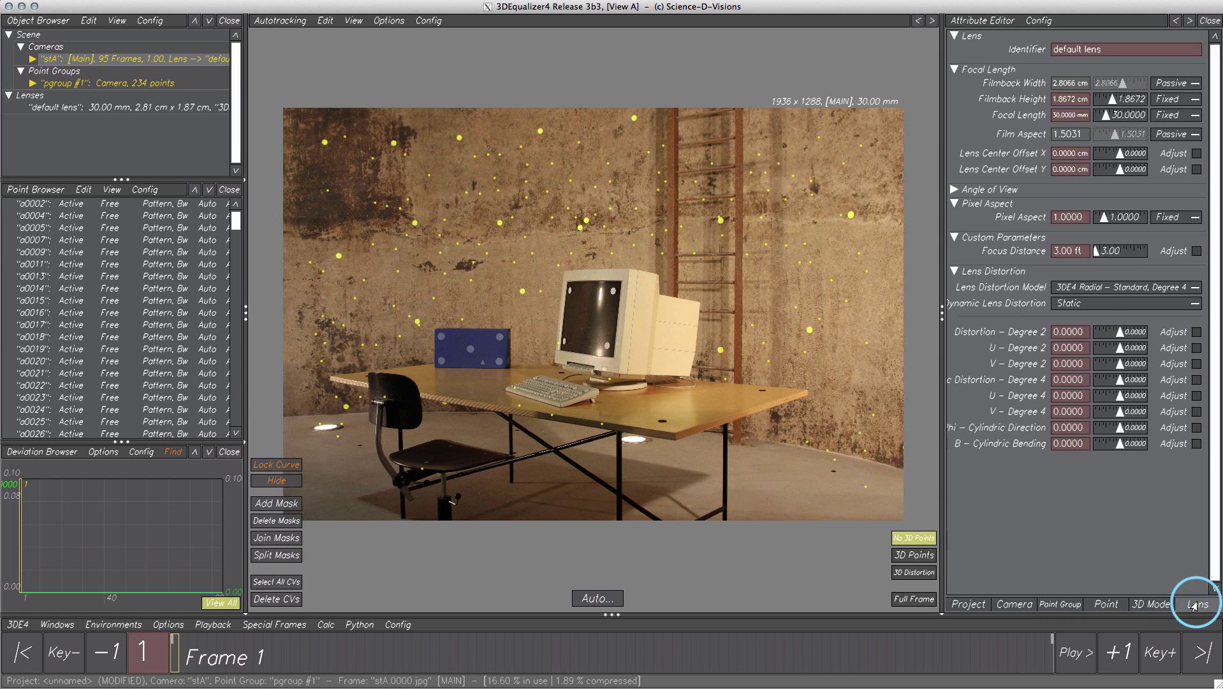
click(1084, 97)
text(1.4)
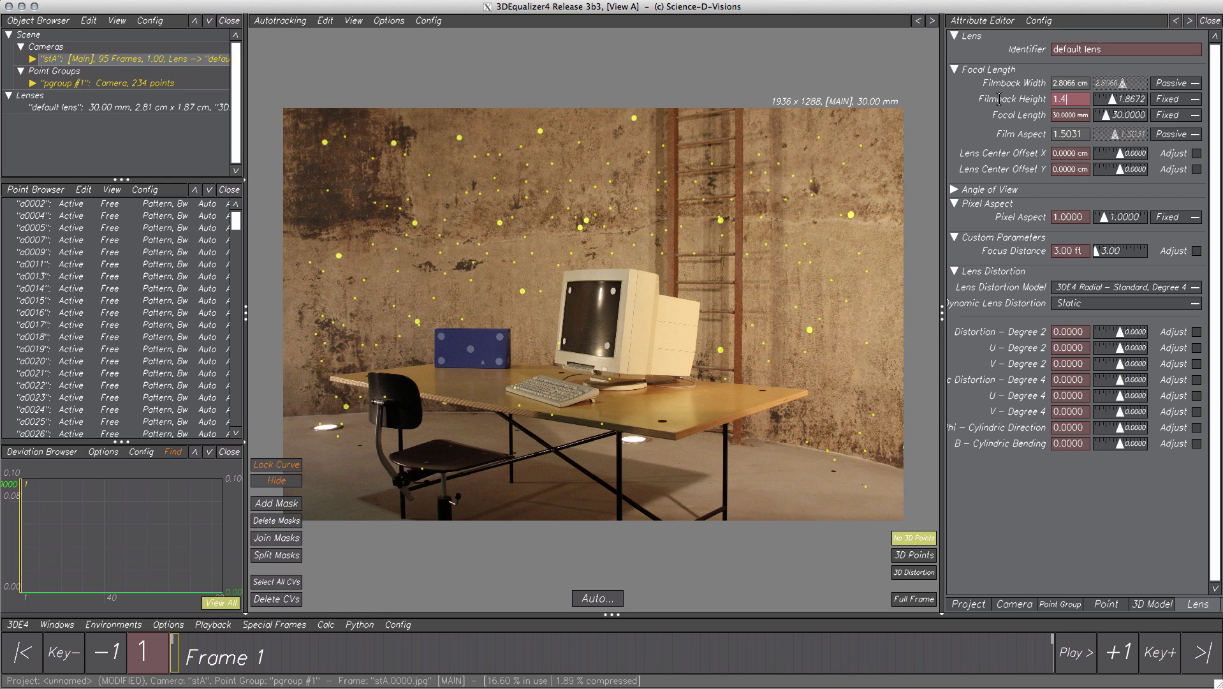
text(8)
key(Return)
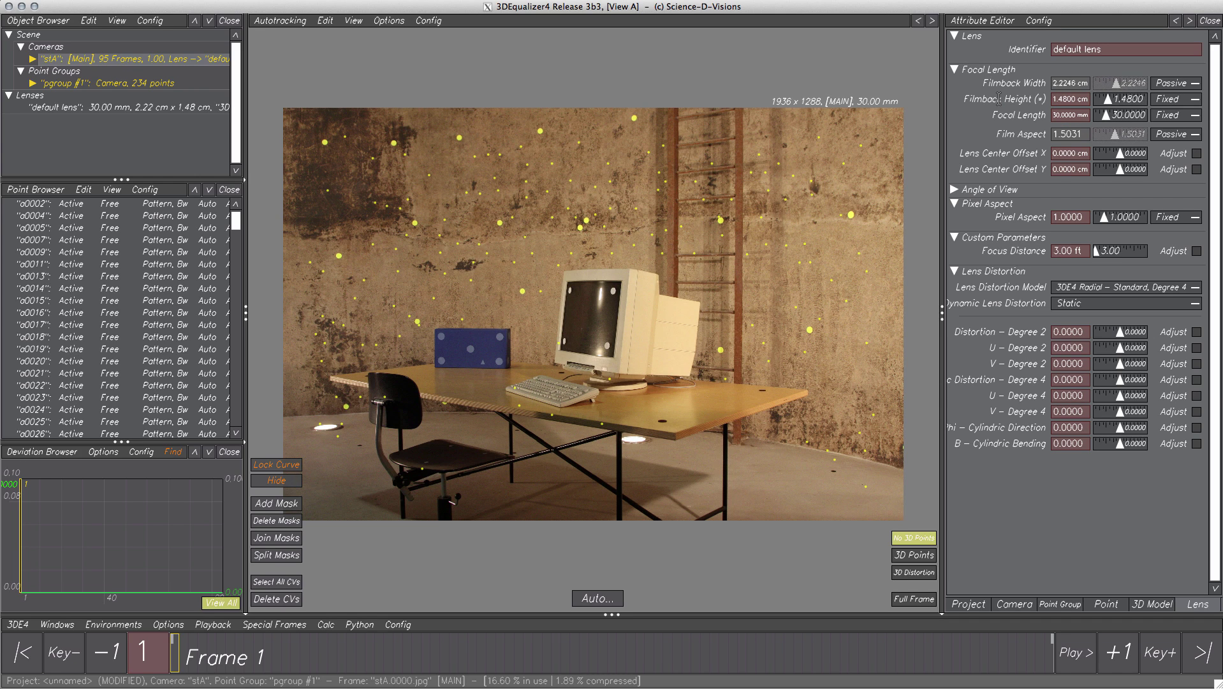
Calculate all objects from scratch, inspect the camera path and point cloud in 3D, and use the result
click(325, 625)
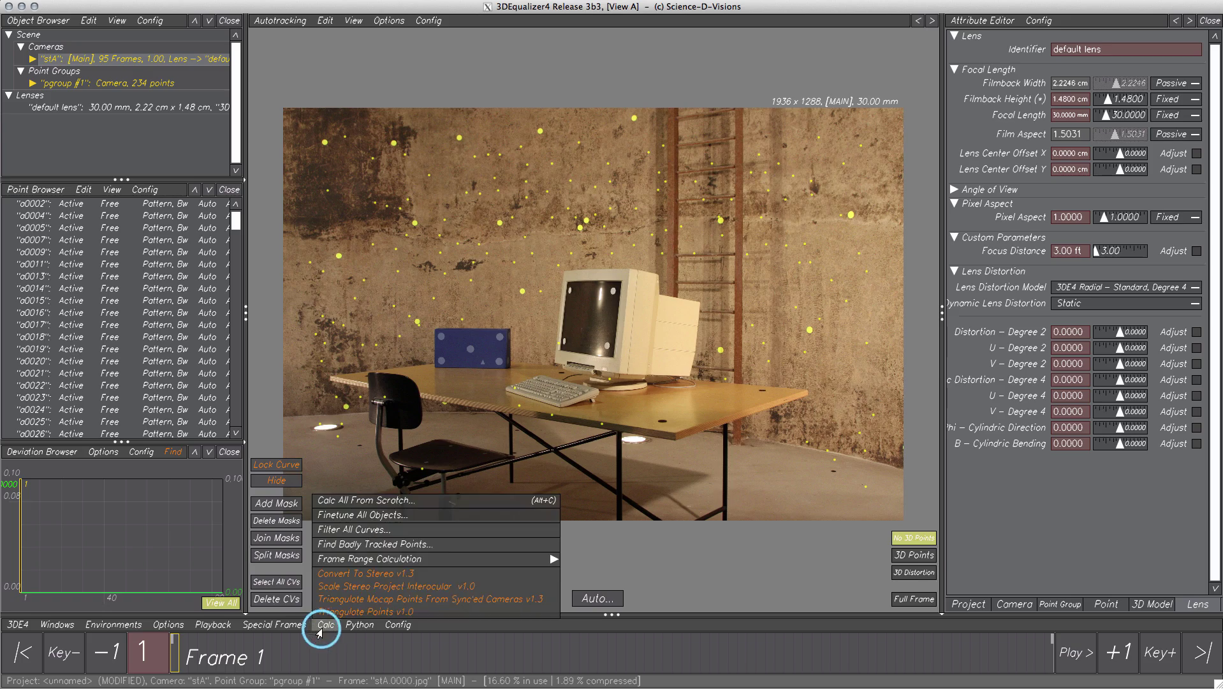
click(333, 503)
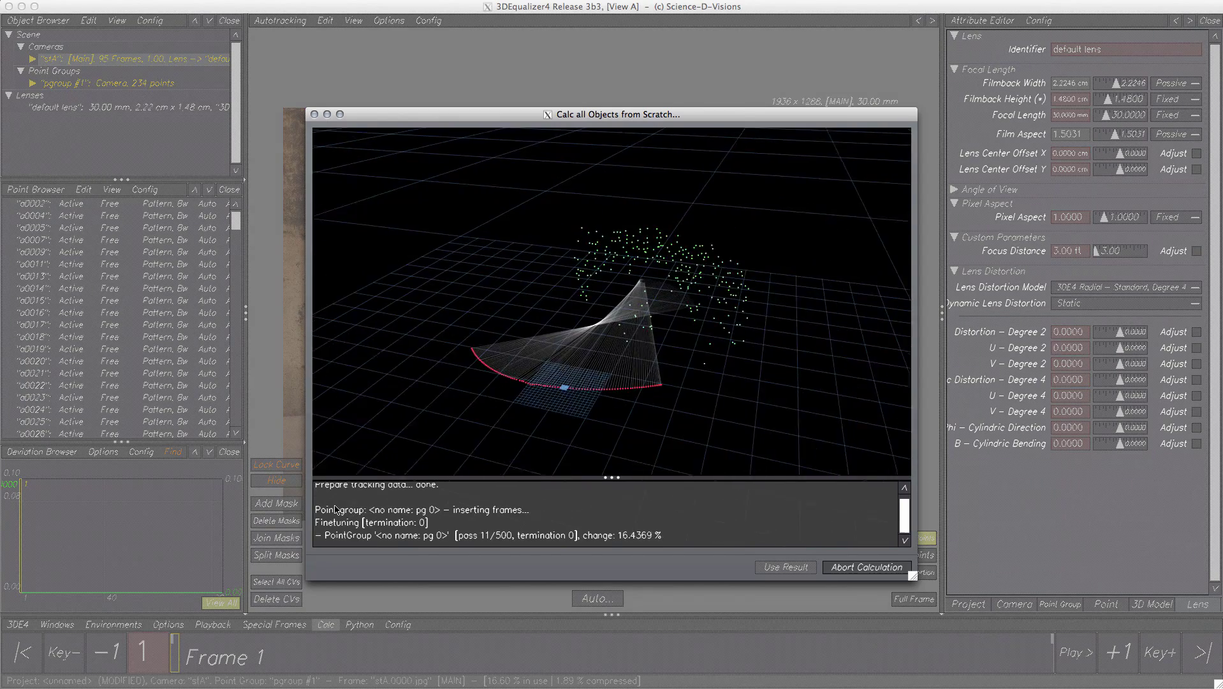
drag(500, 355, 639, 386)
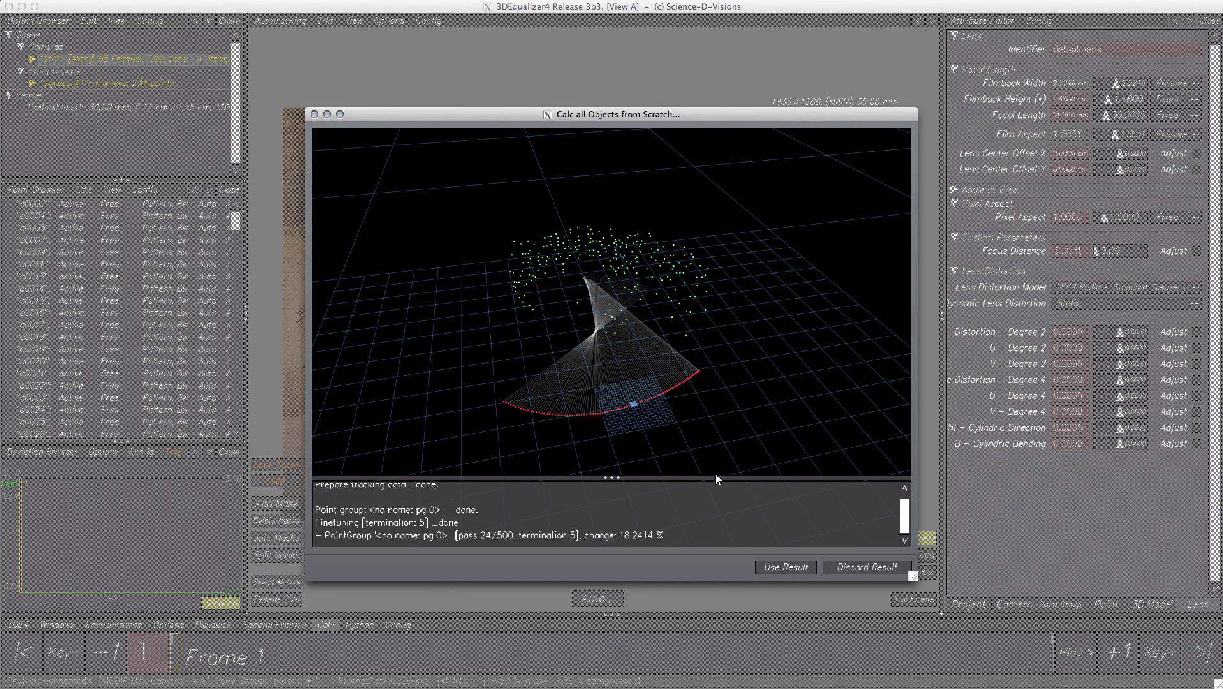
click(773, 567)
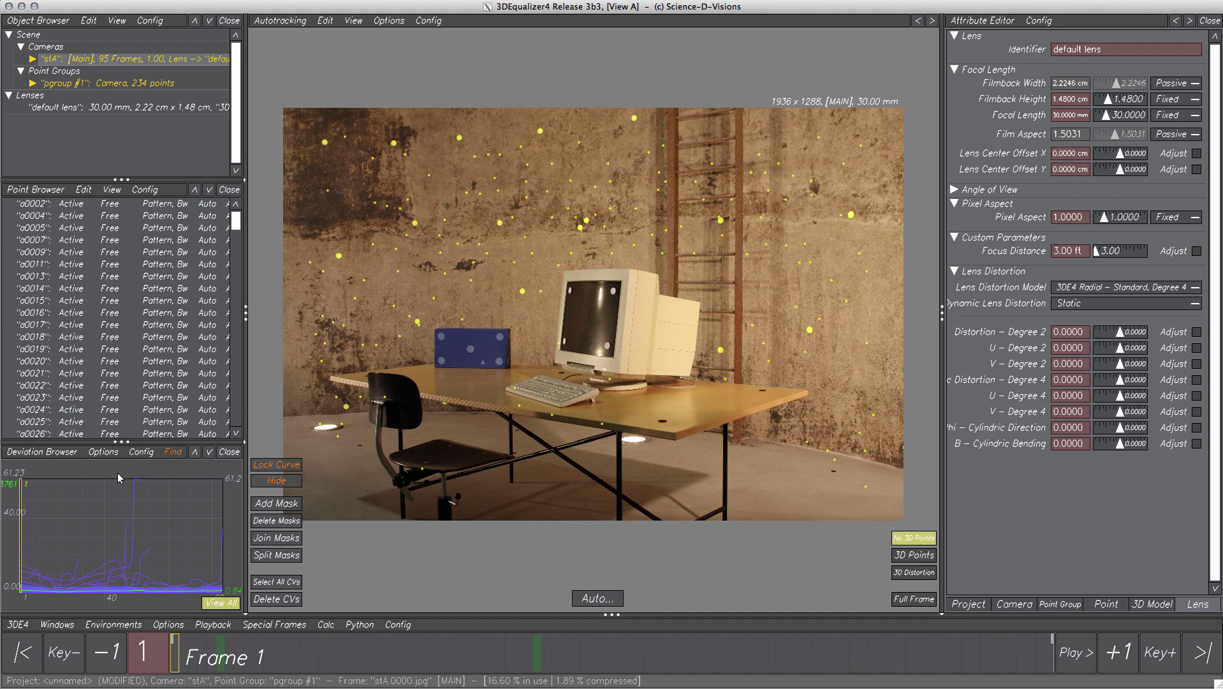
Select the points with the outlying curves in the deviation graph and delete them, keeping the camera
drag(120, 478, 155, 490)
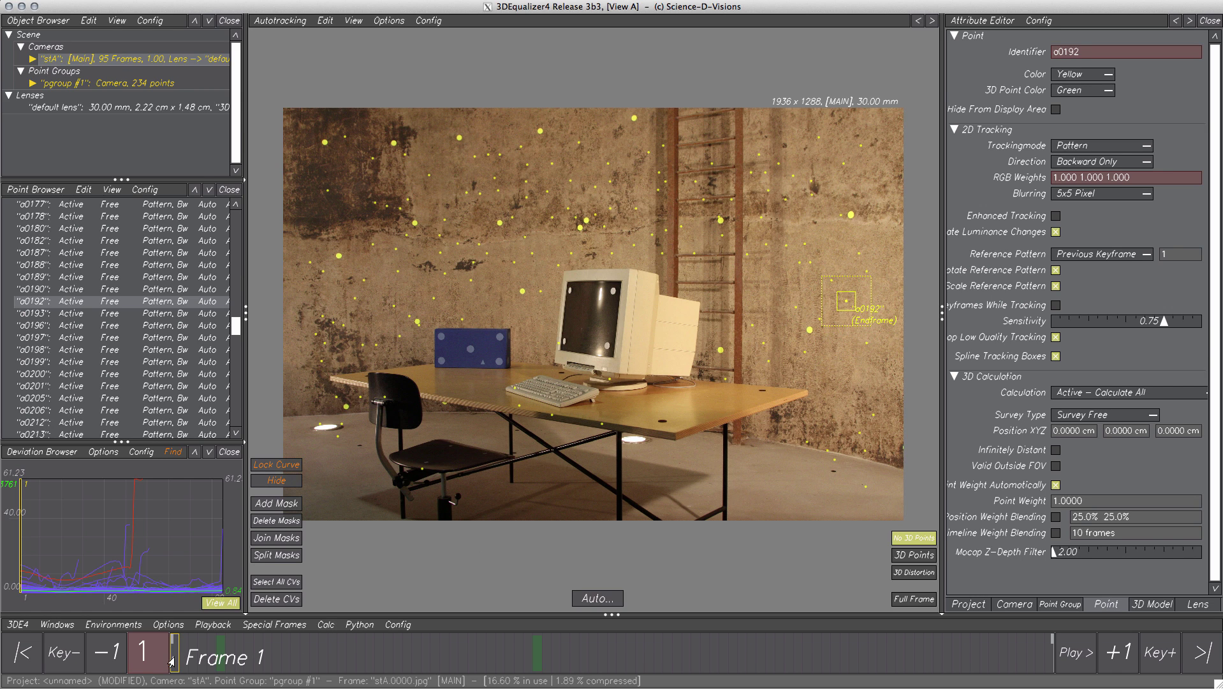
mouse_move(171, 661)
mouse_down()
mouse_move(668, 658)
mouse_move(158, 664)
mouse_up()
drag(33, 463, 233, 552)
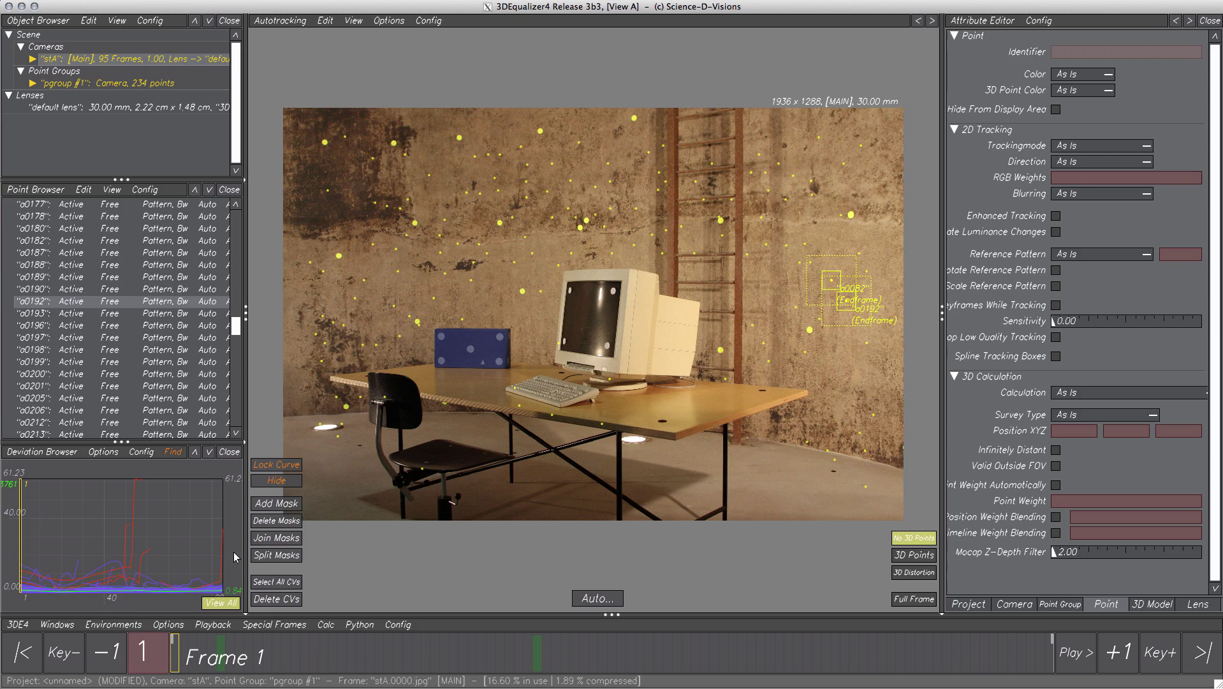
key(Delete)
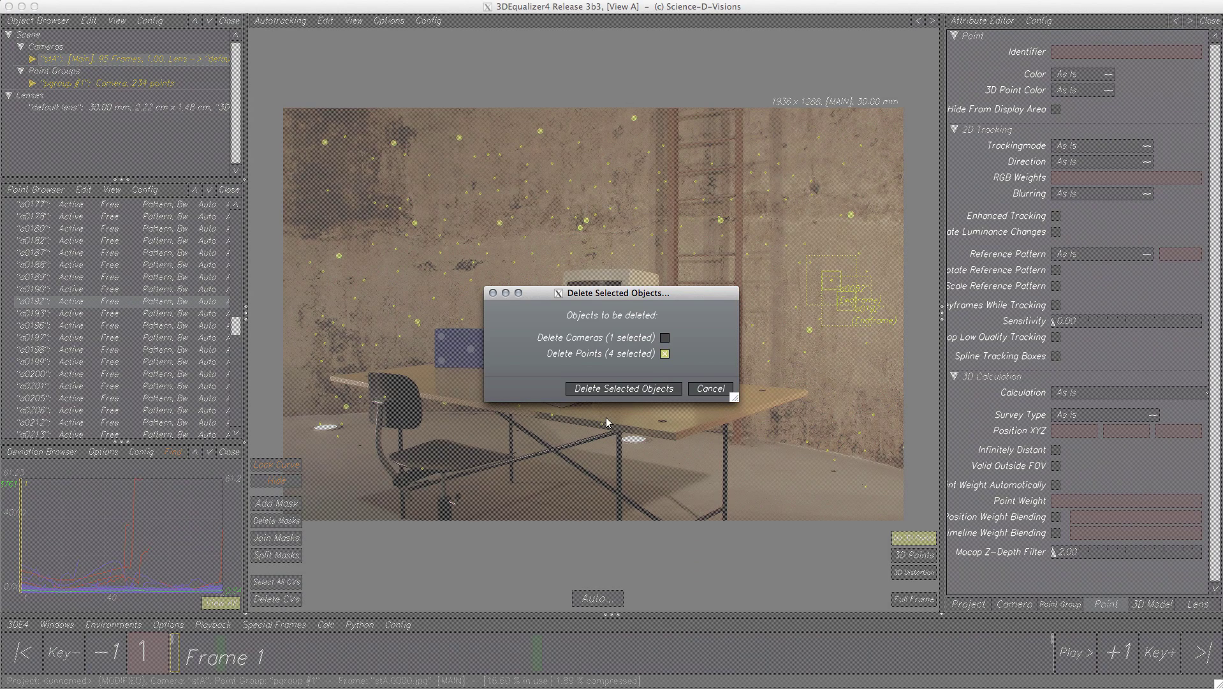
click(623, 389)
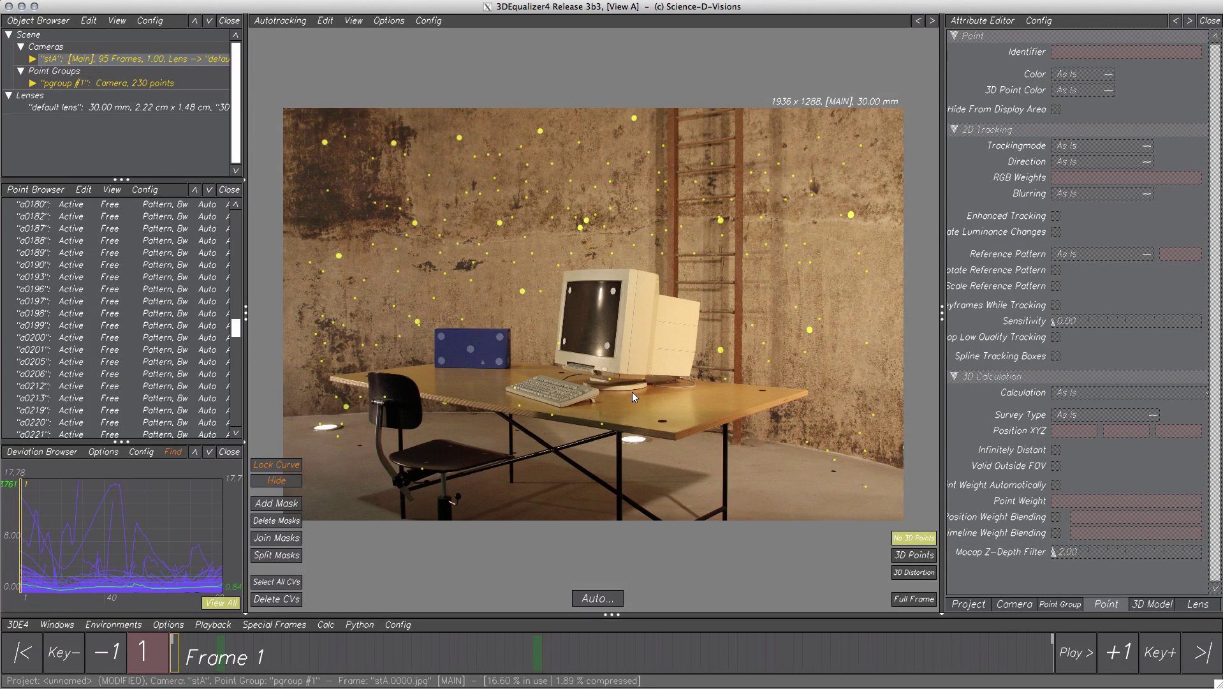
Recalculate all objects from scratch with the cleaned-up points and use the result
click(325, 624)
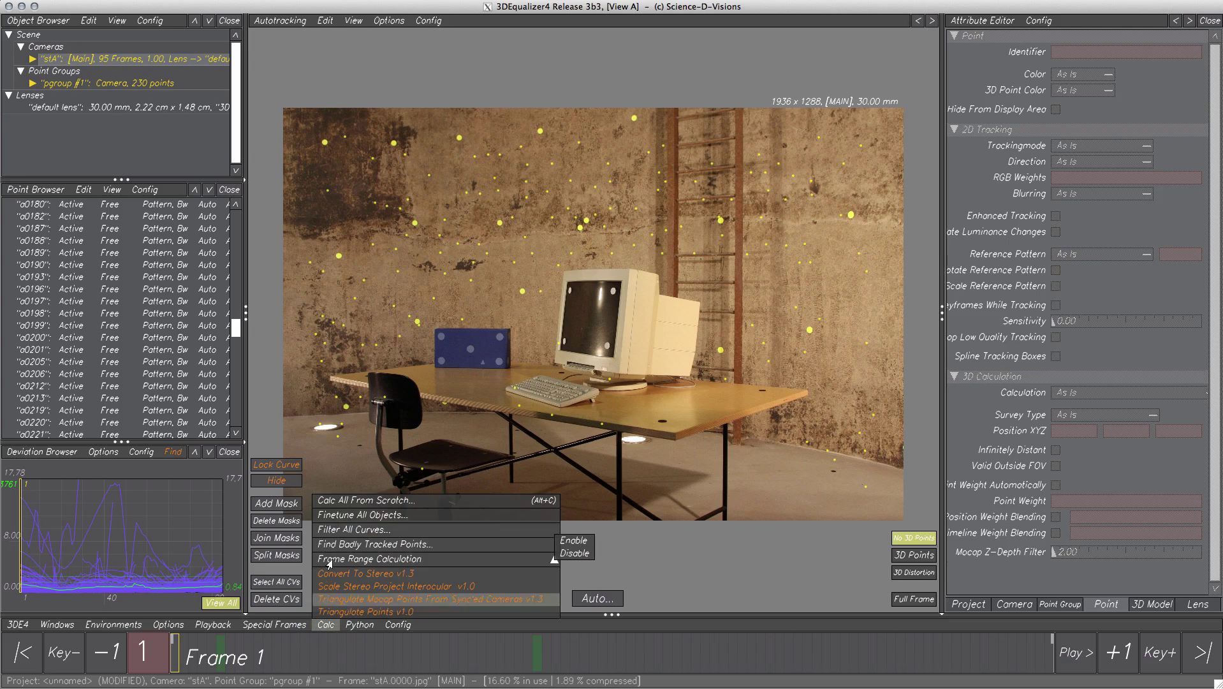
click(340, 501)
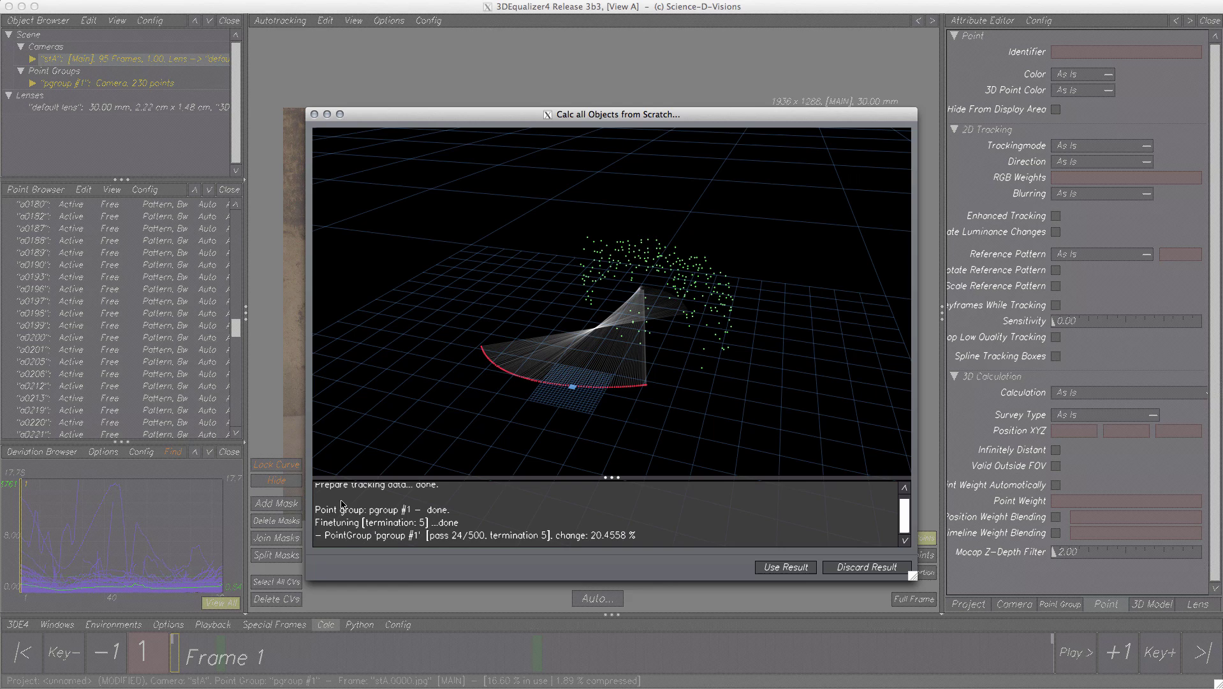
click(773, 566)
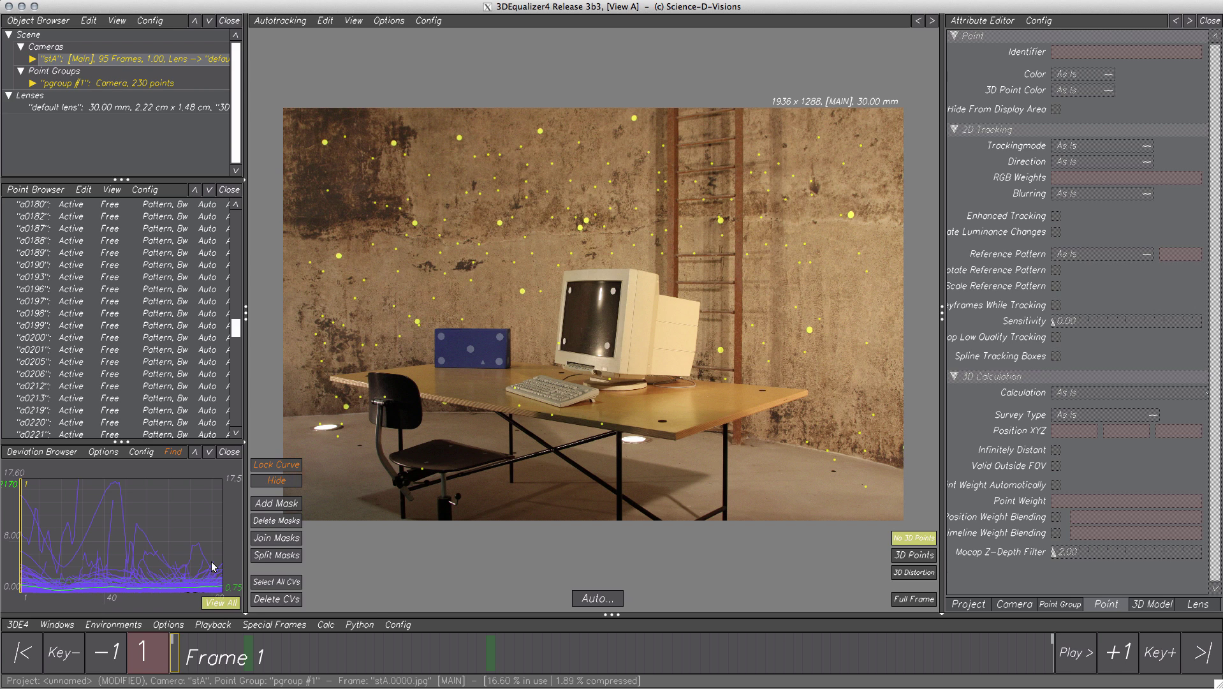
In the 3D Orientation view, select the whole point cloud and deselect the table points in front of the curved wall
click(281, 21)
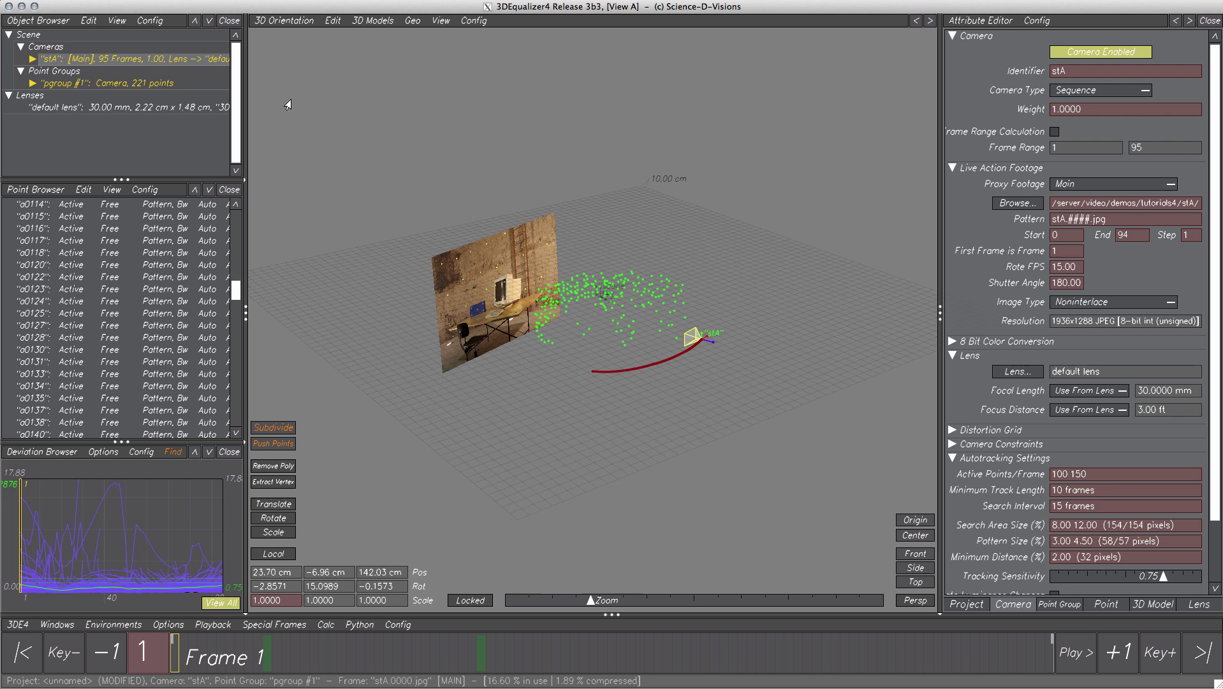
click(288, 97)
right_drag(691, 370, 693, 419)
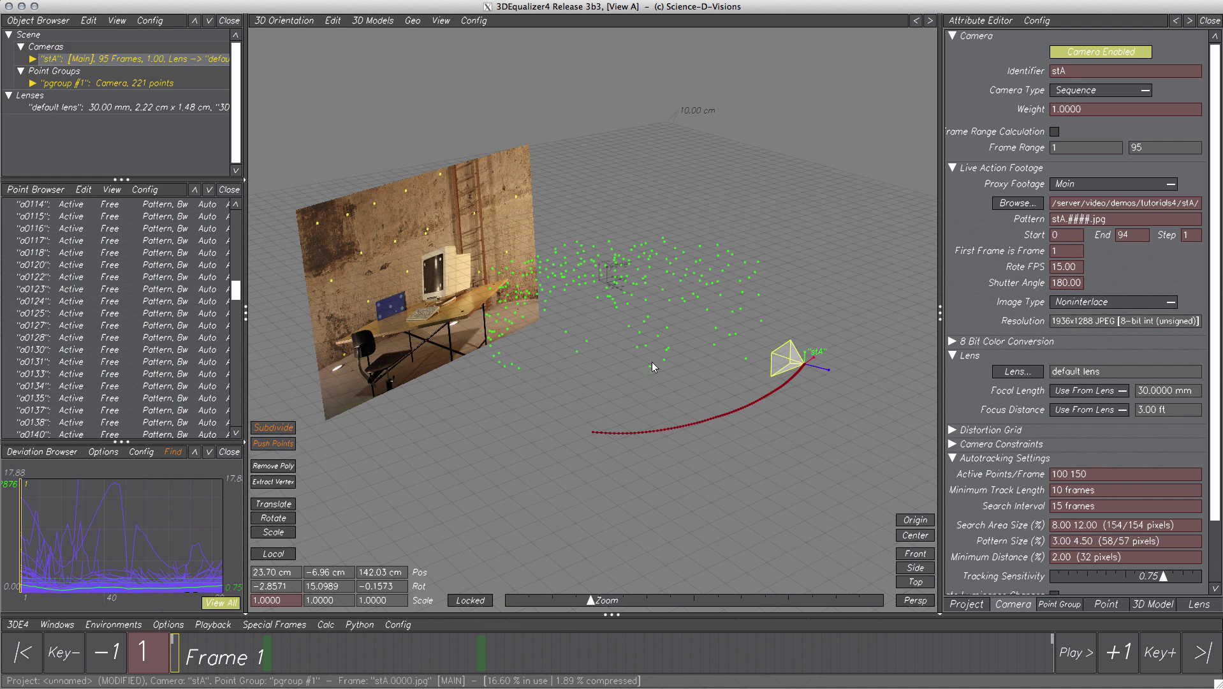
drag(688, 355, 754, 443)
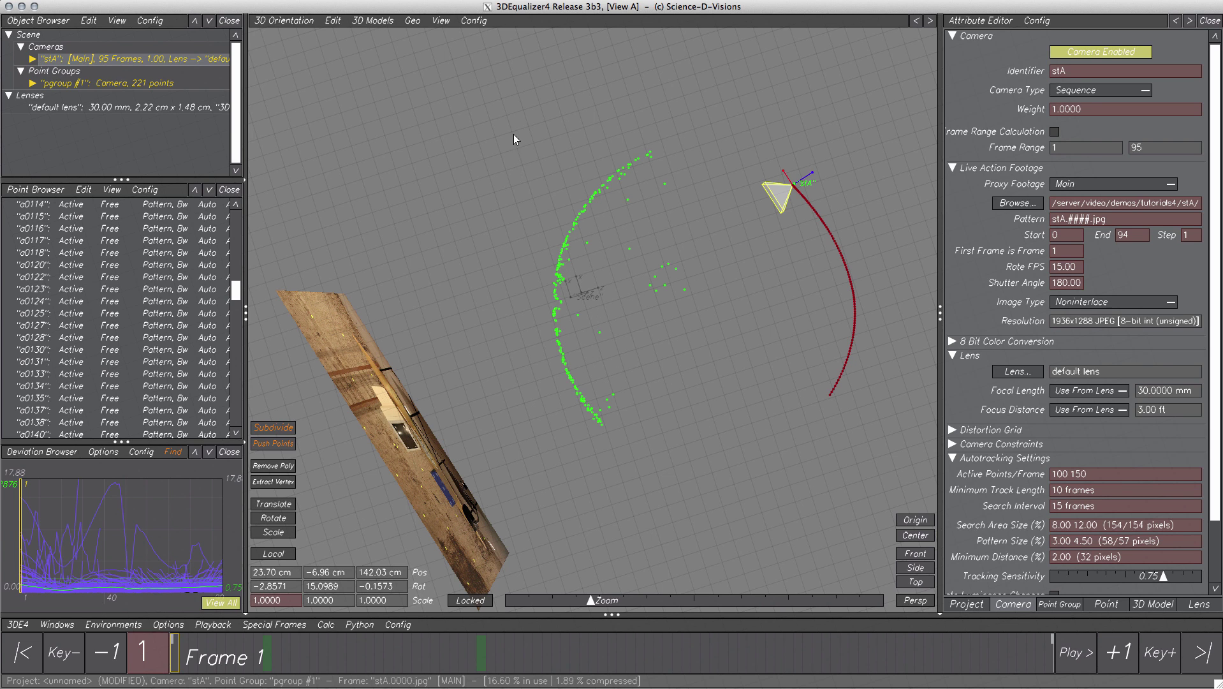
drag(514, 134, 737, 467)
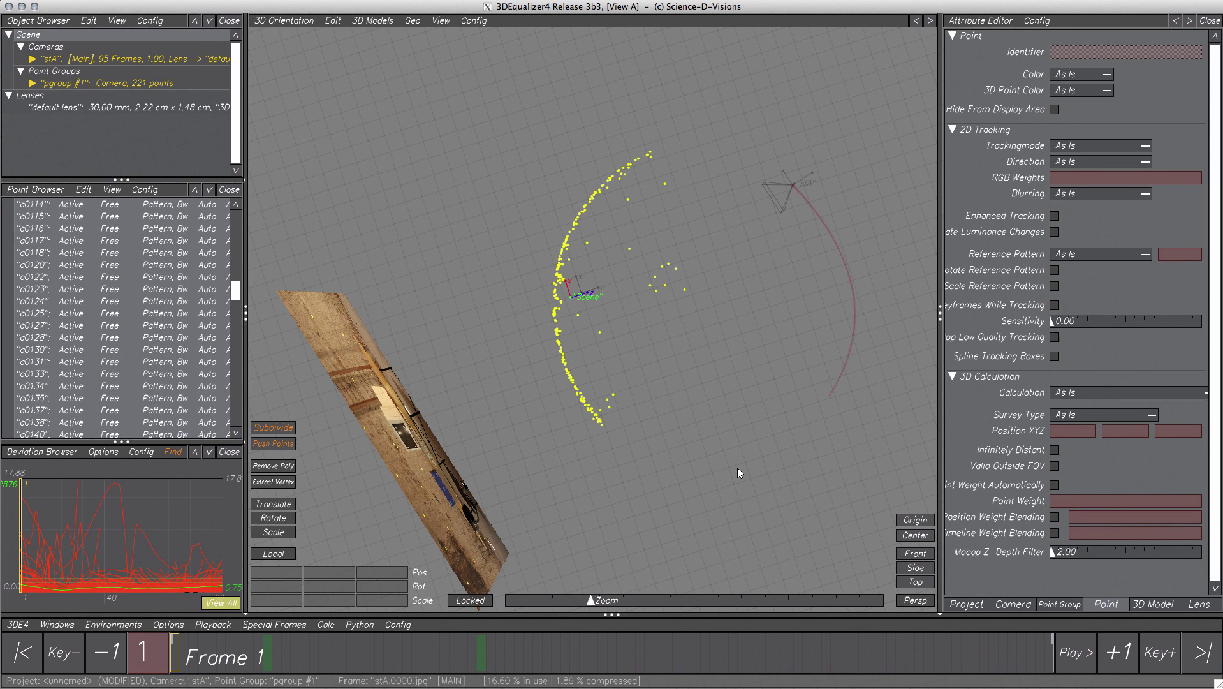
ctrl+drag(705, 239, 594, 345)
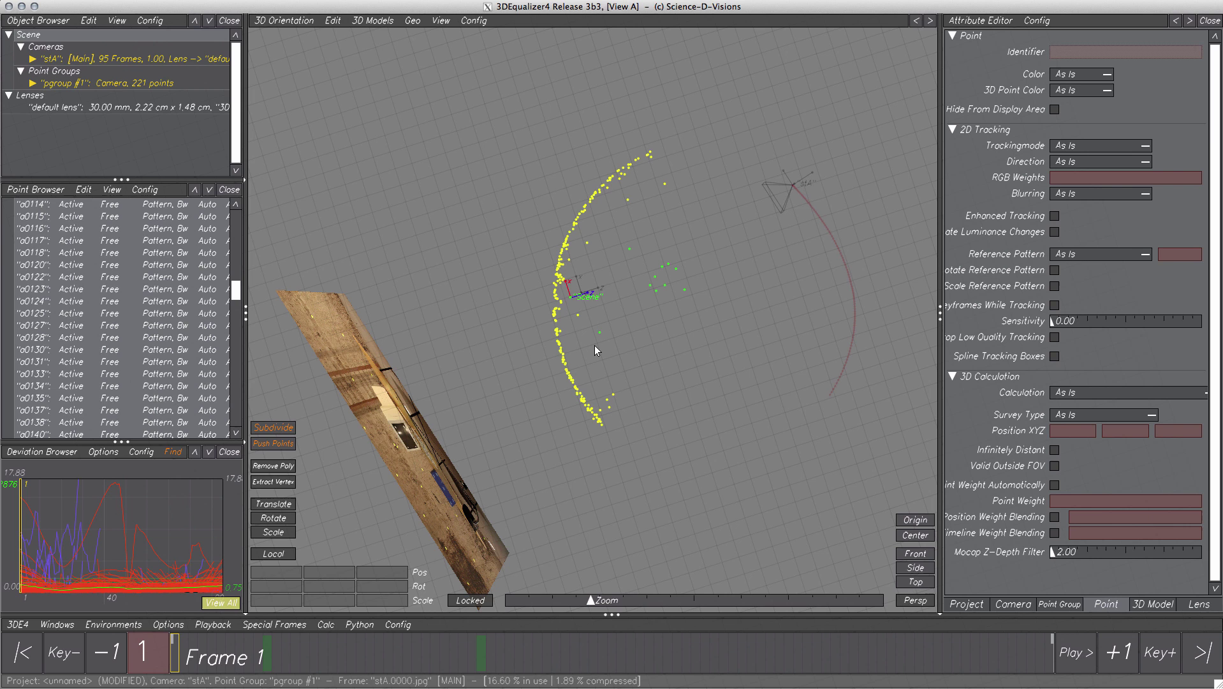
Create a mesh from the selected wall points with a point filter of 0.50
click(373, 20)
click(376, 35)
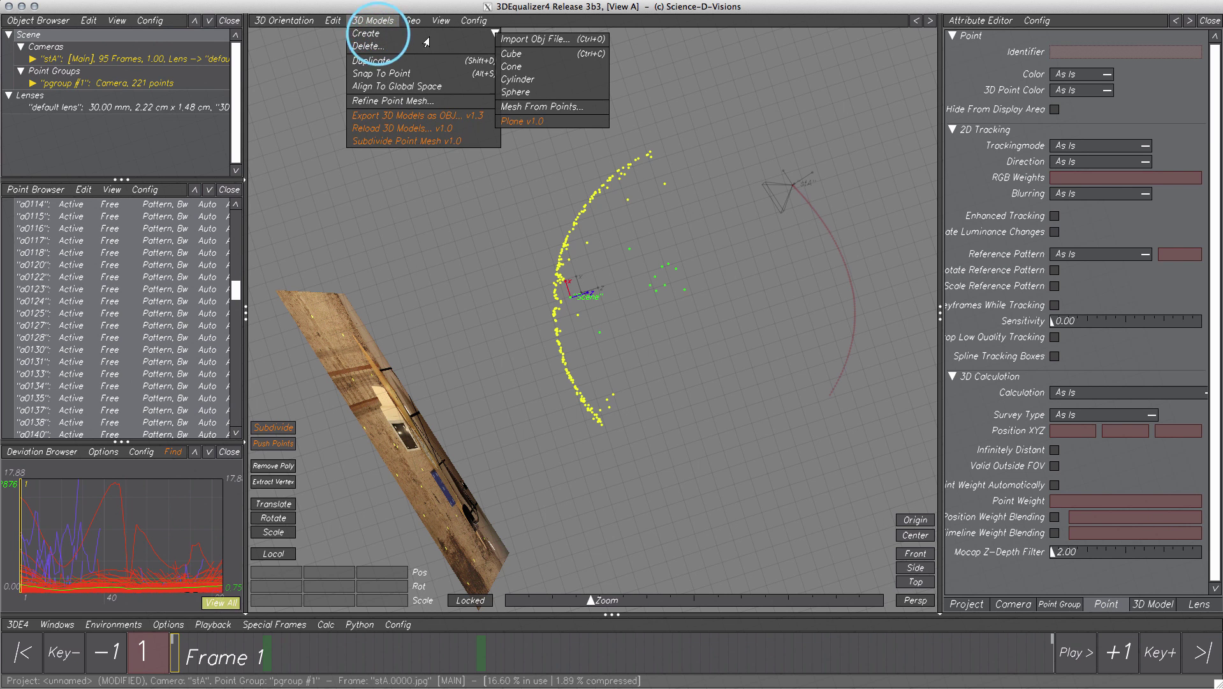
click(540, 107)
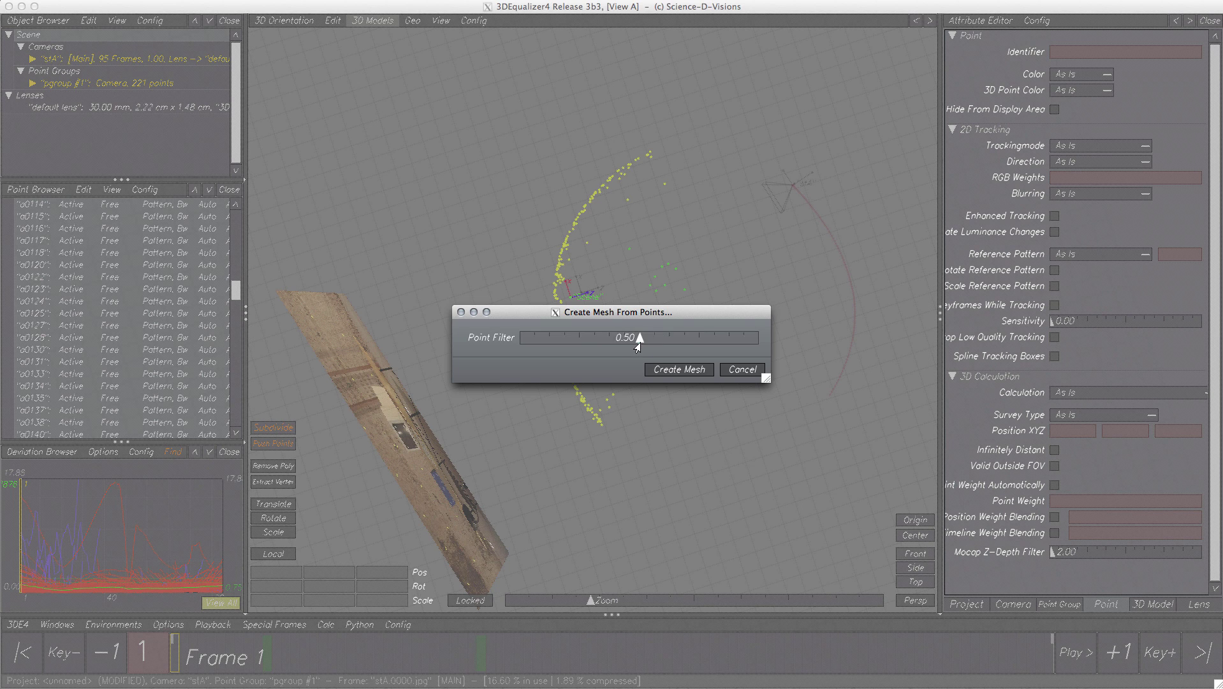
drag(640, 340, 497, 342)
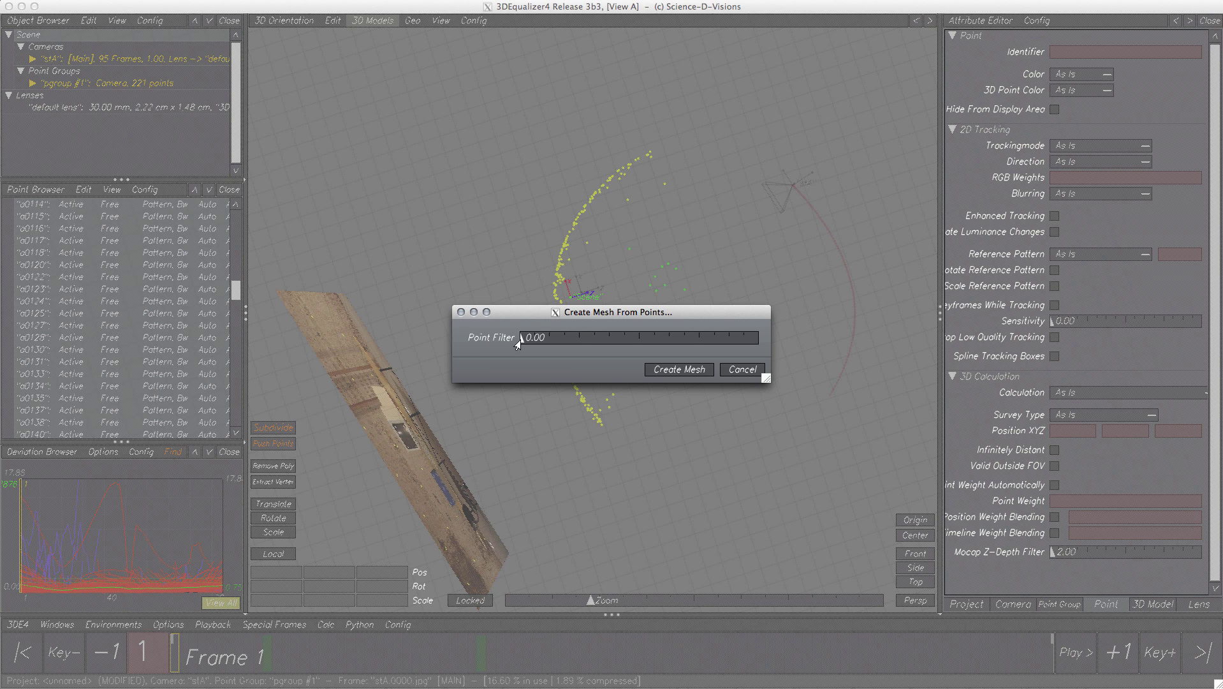
drag(519, 342, 762, 347)
drag(752, 347, 637, 347)
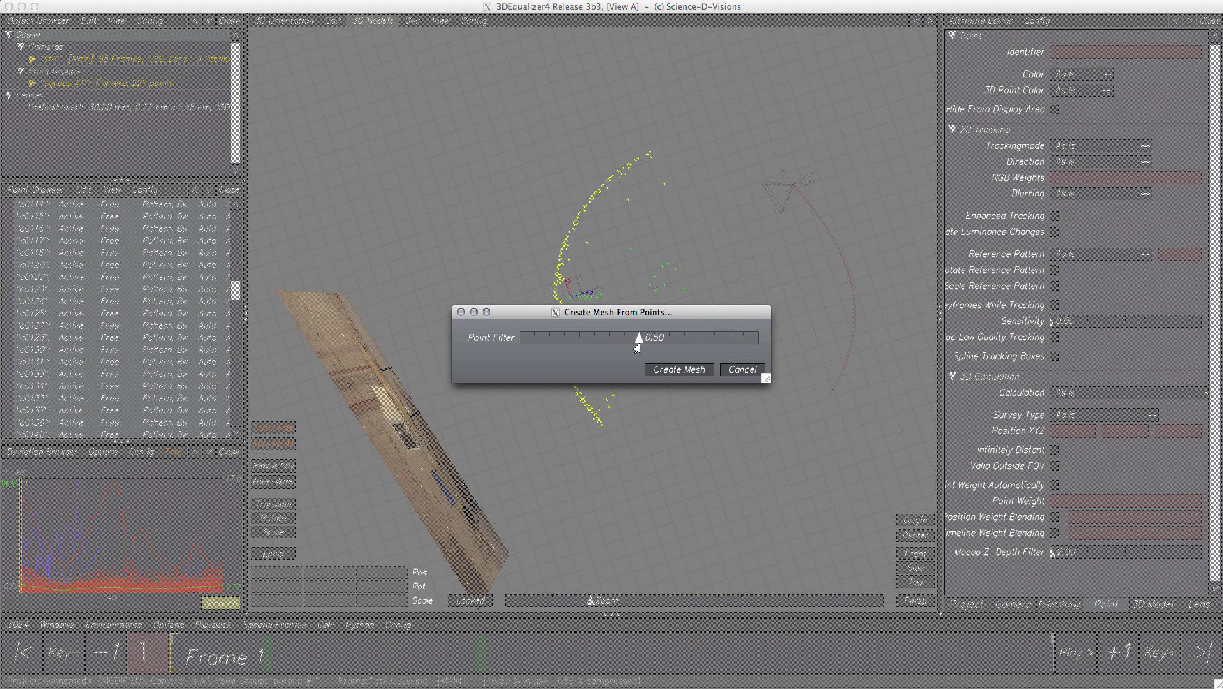
click(677, 370)
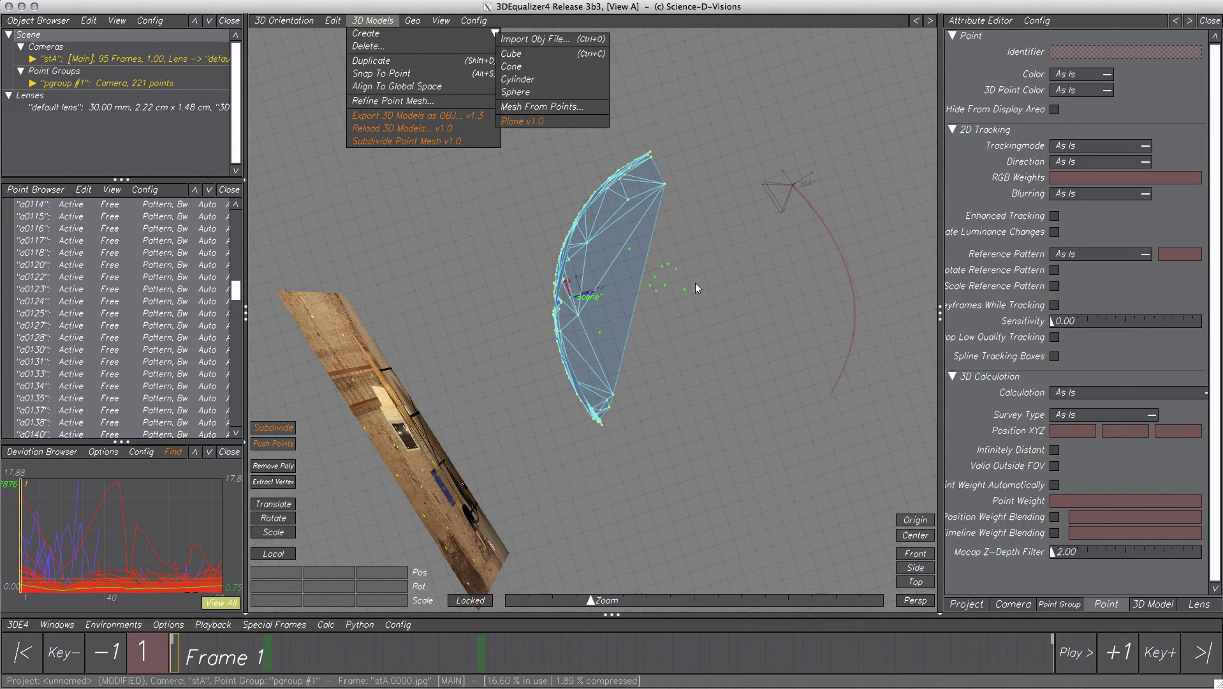
Remove the large polygons that close off the underside of the wall mesh
right_drag(700, 262, 712, 326)
click(712, 329)
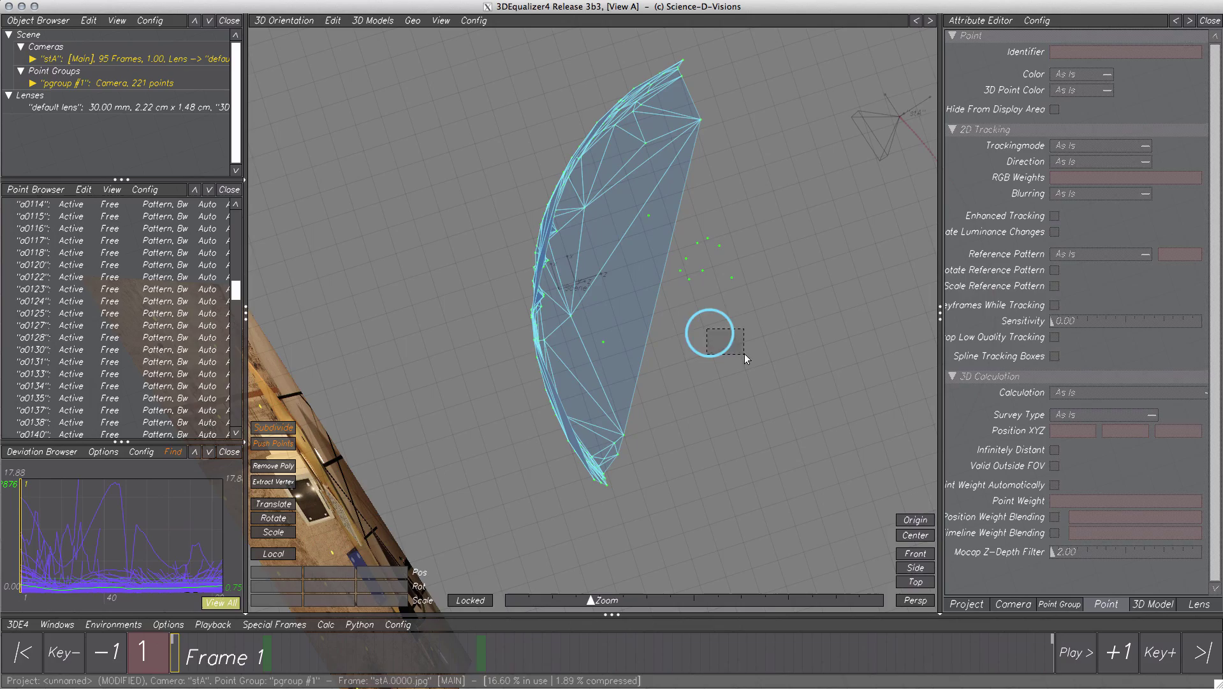
mouse_move(712, 329)
mouse_down()
mouse_move(712, 348)
mouse_move(615, 298)
mouse_move(681, 285)
mouse_move(696, 317)
mouse_up()
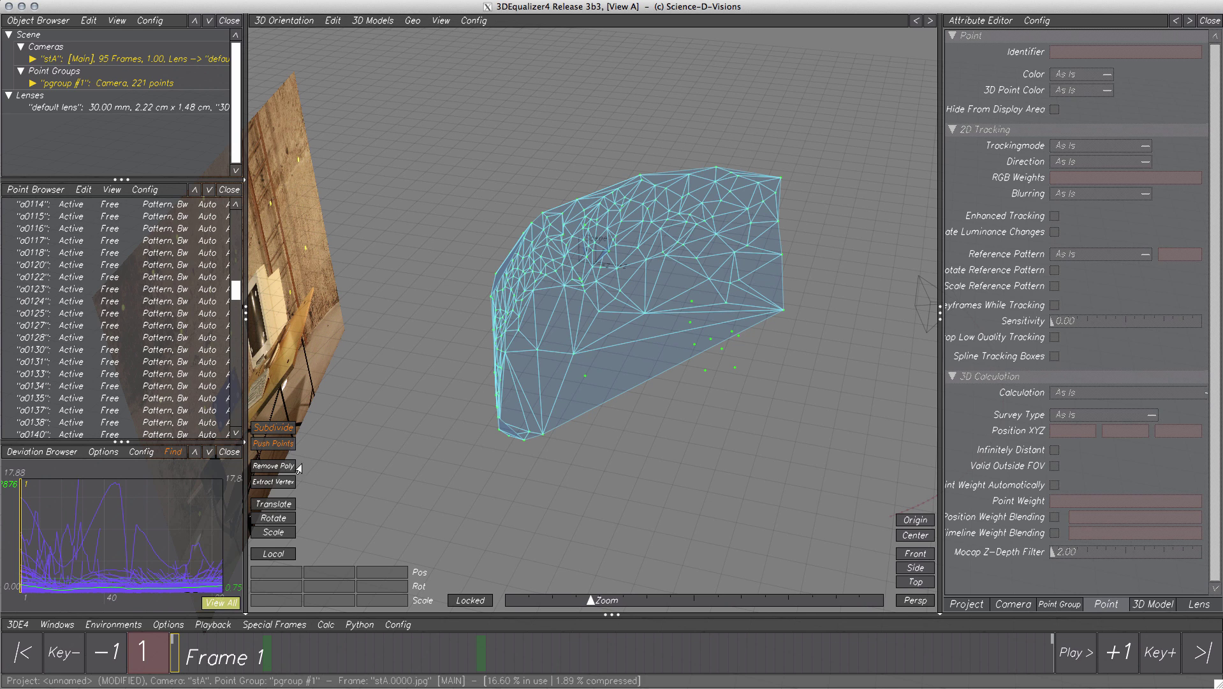
click(276, 466)
right_drag(822, 265, 857, 382)
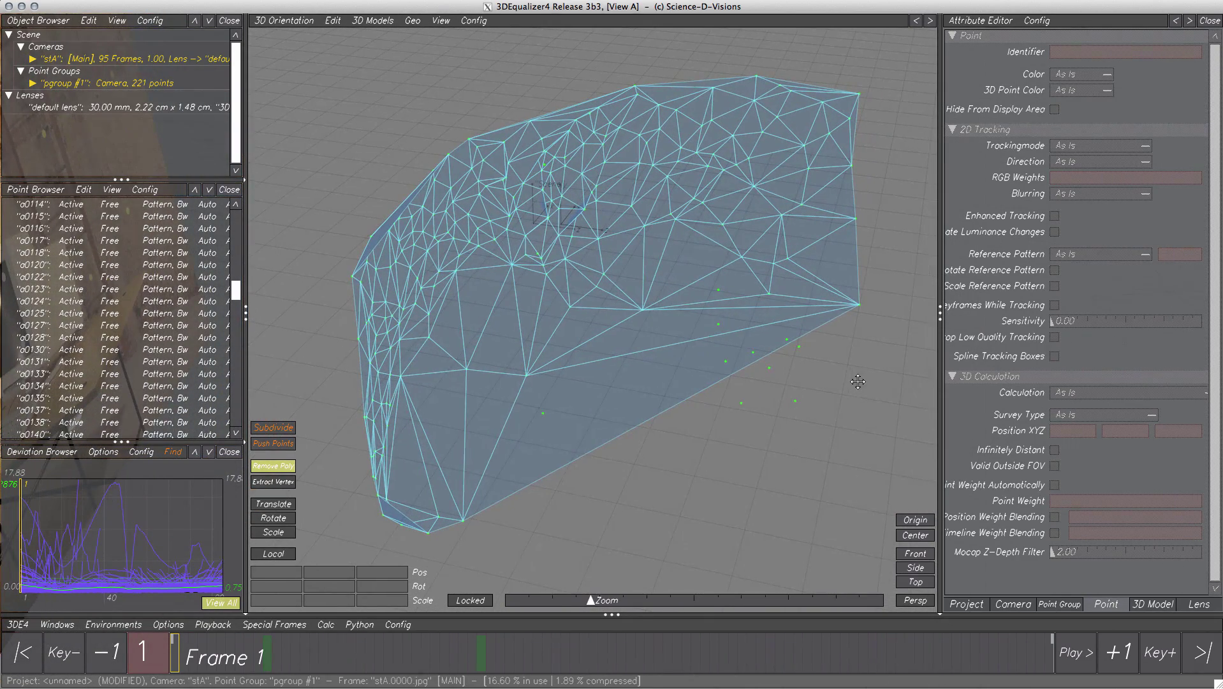
click(648, 383)
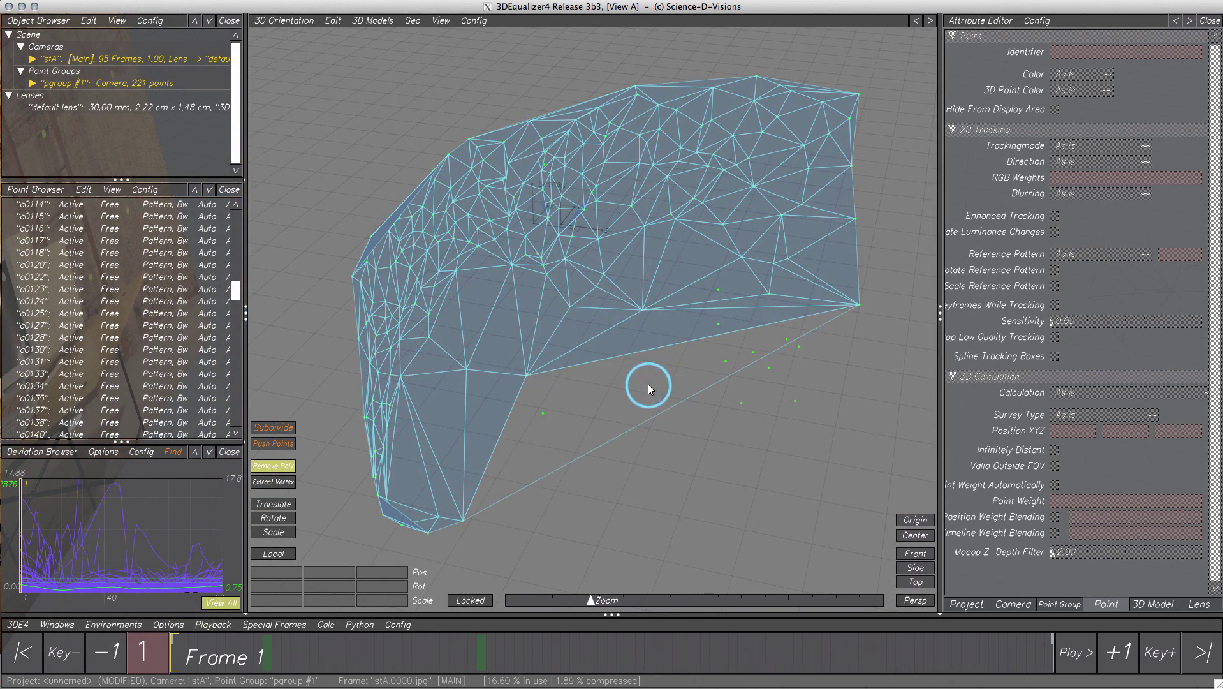
click(663, 330)
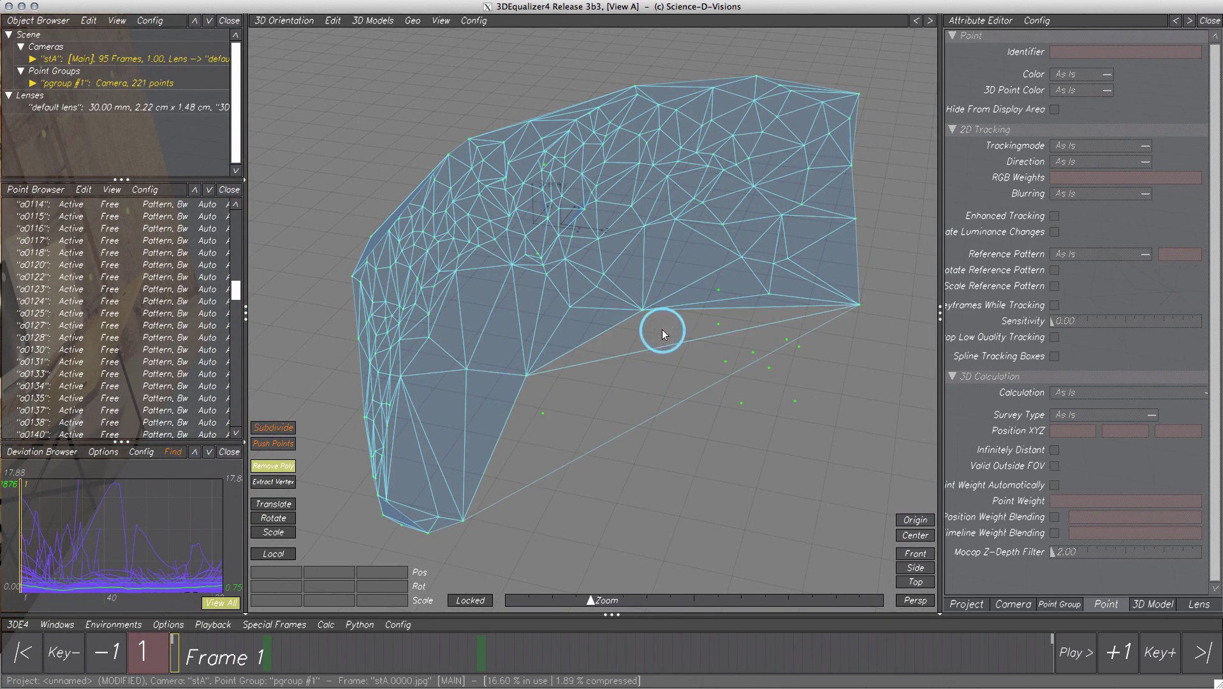
click(761, 298)
click(761, 306)
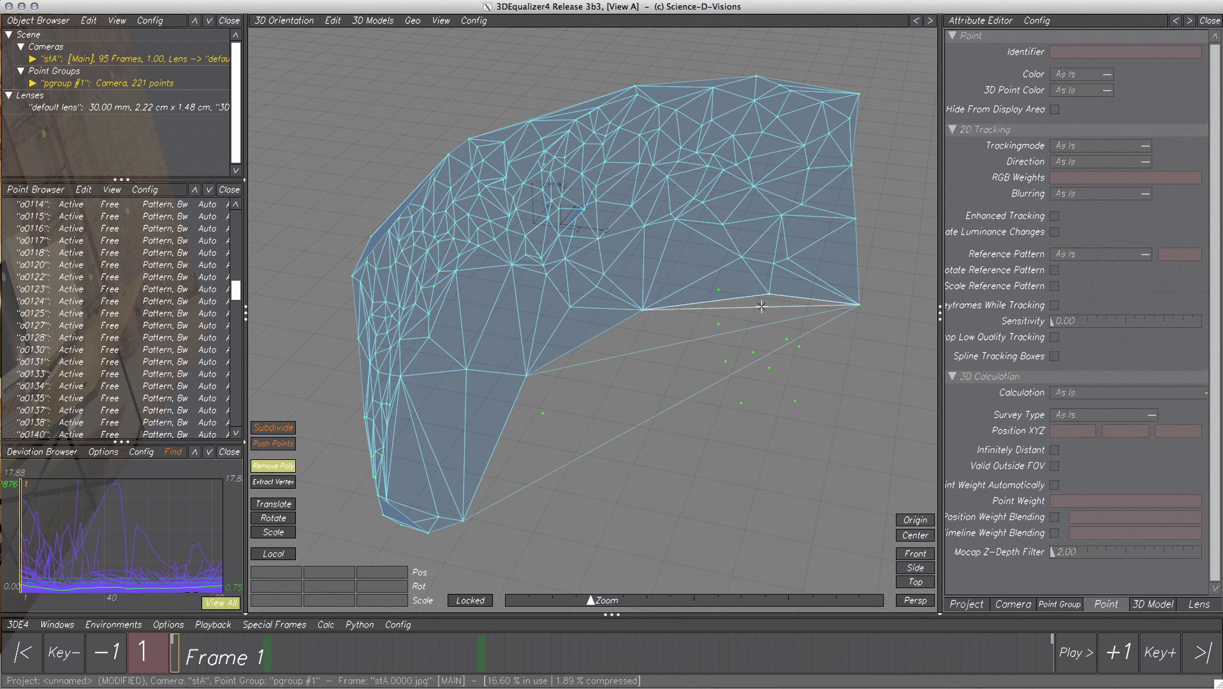
click(762, 306)
click(761, 324)
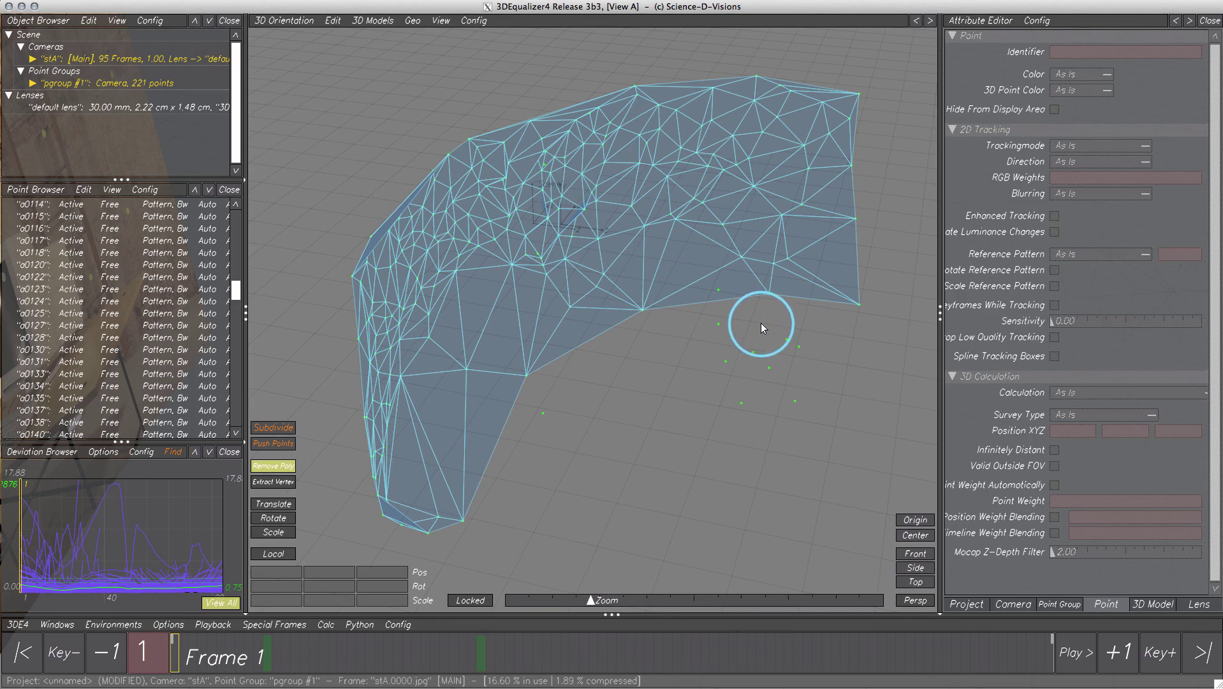
Remove the surplus polygons spanning the upper edge of the wall mesh and leave polygon removal mode
alt+drag(637, 395, 618, 373)
click(379, 149)
click(382, 146)
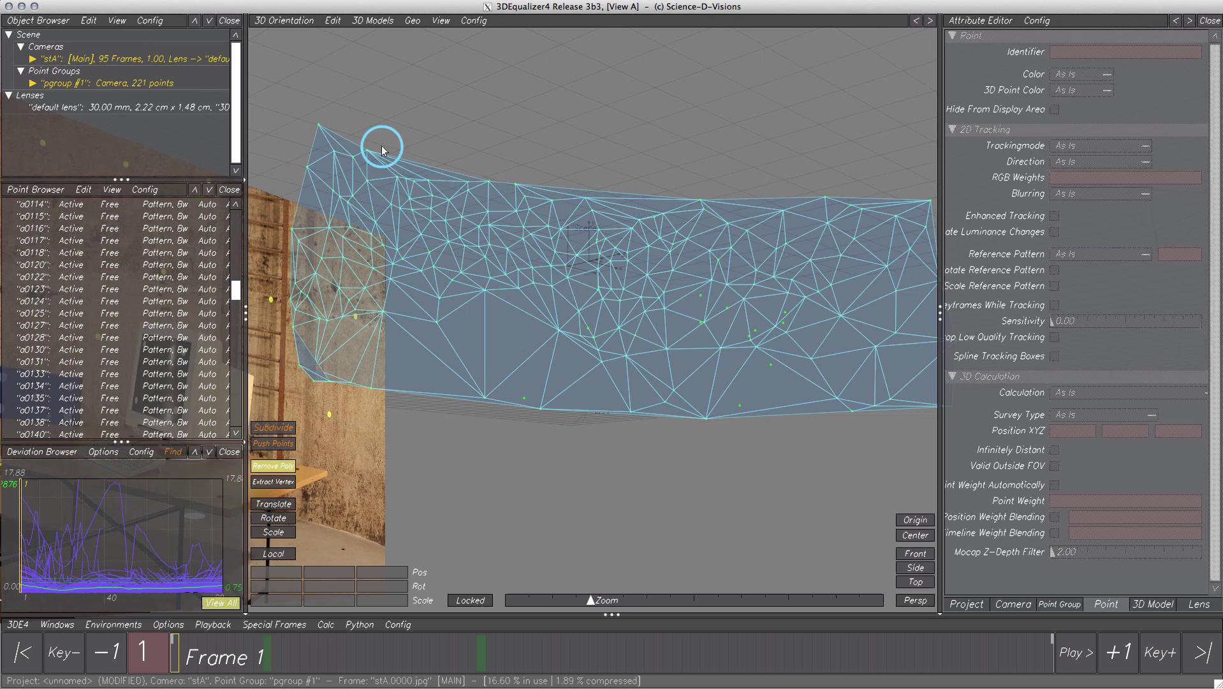
click(586, 185)
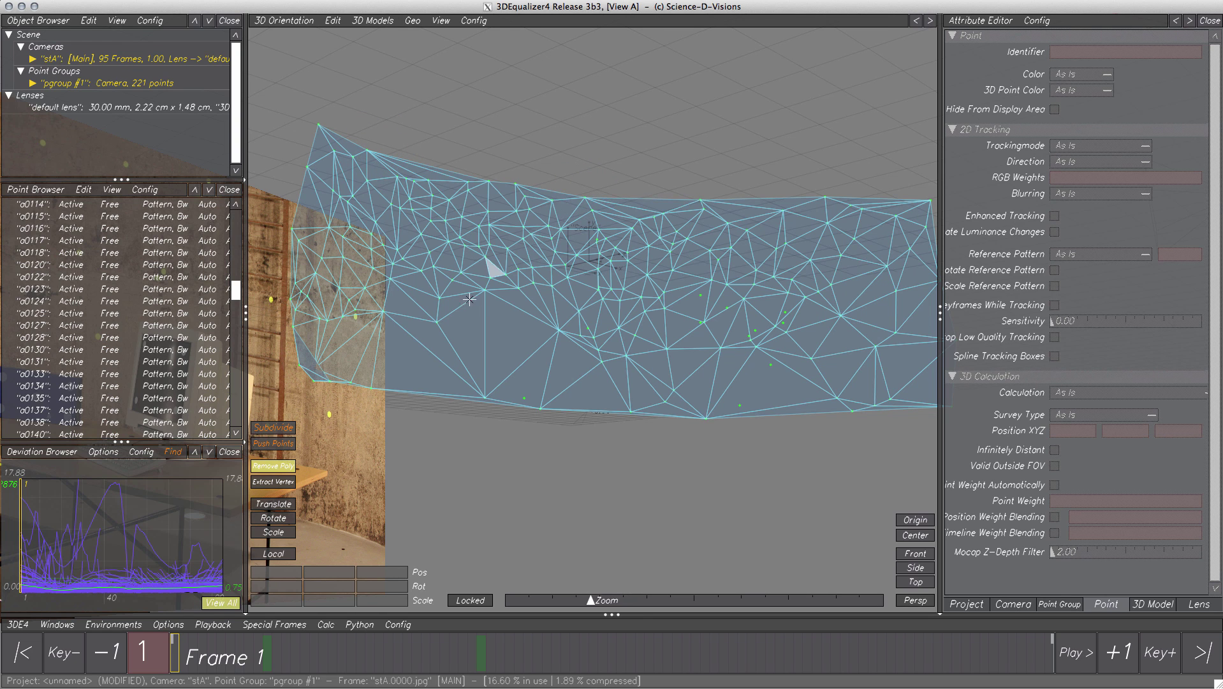
click(274, 466)
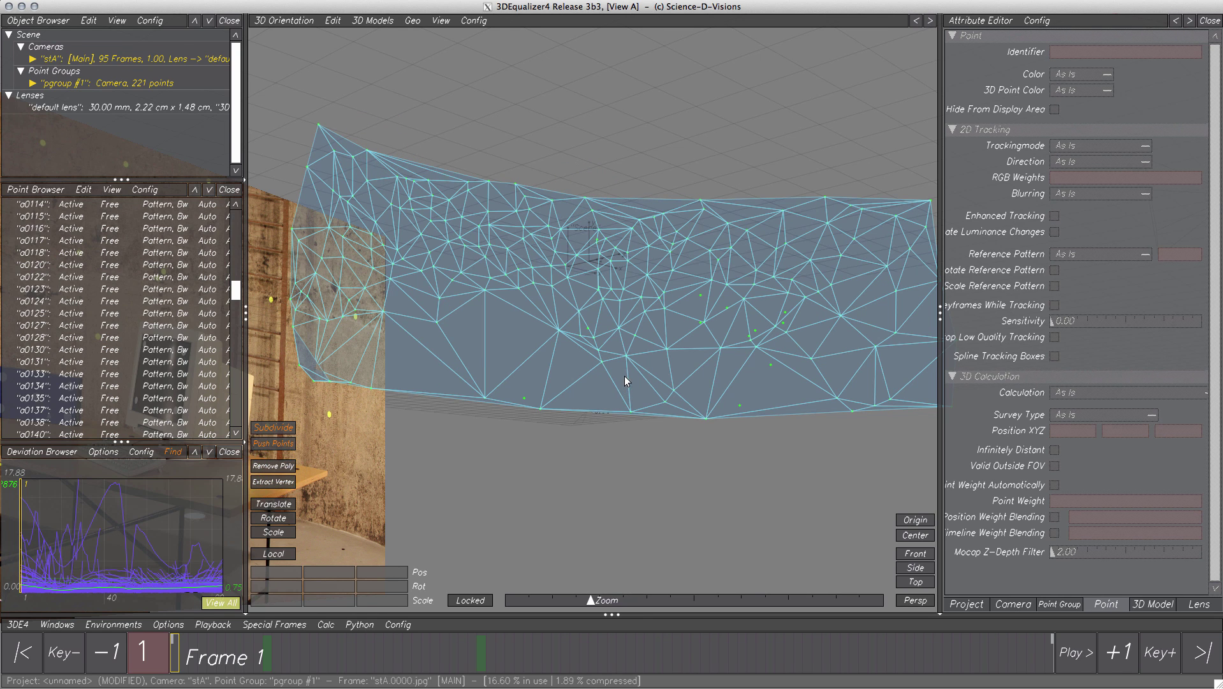
Map the footage onto the polygons of the point mesh and play the sequence to check the projection
alt+drag(626, 381, 652, 393)
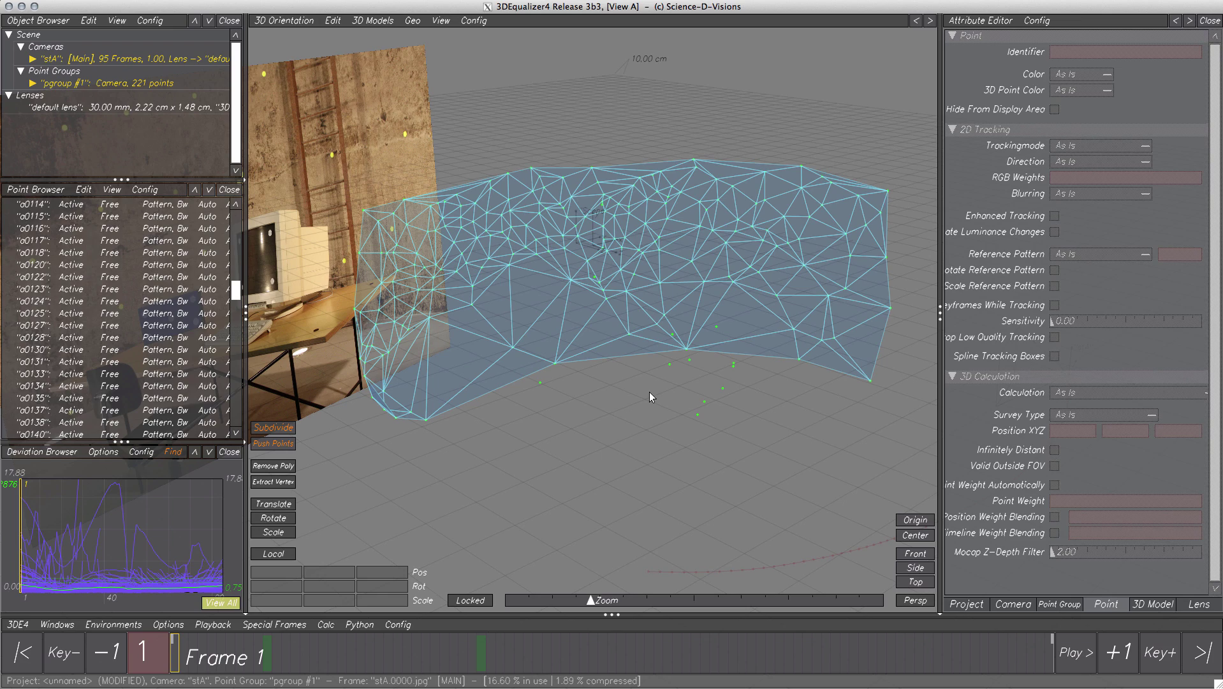
middle_drag(648, 396, 627, 408)
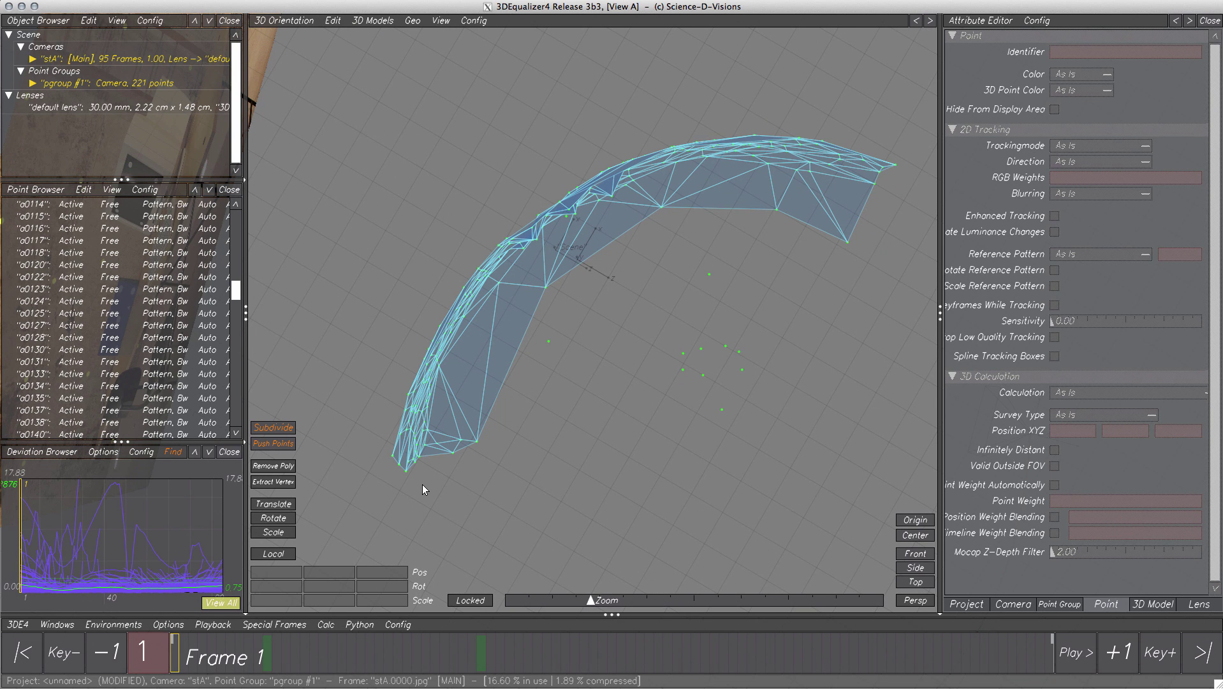
middle_drag(660, 431, 622, 366)
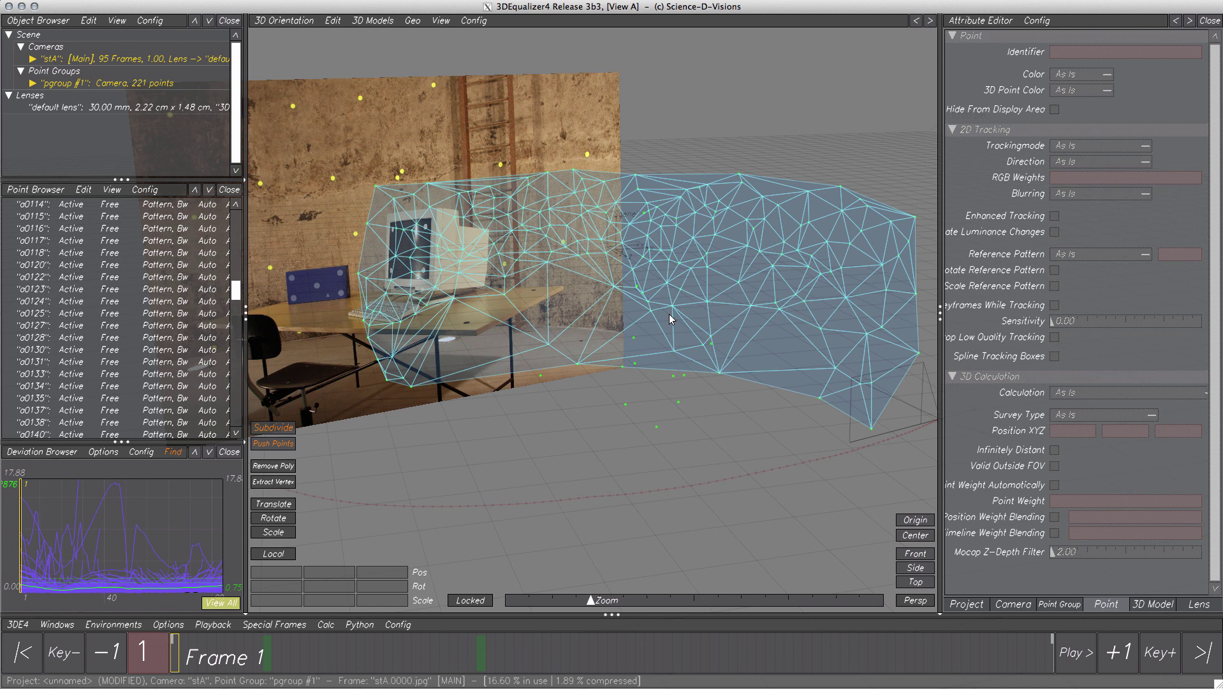
click(739, 367)
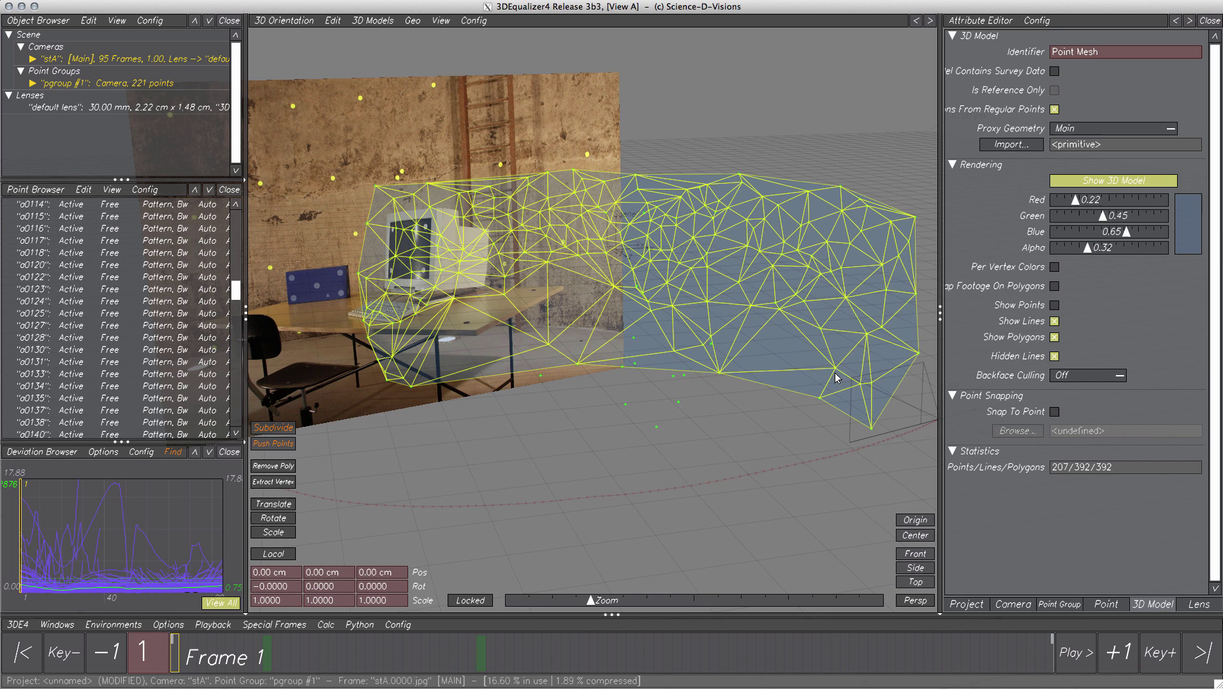
drag(940, 313, 884, 315)
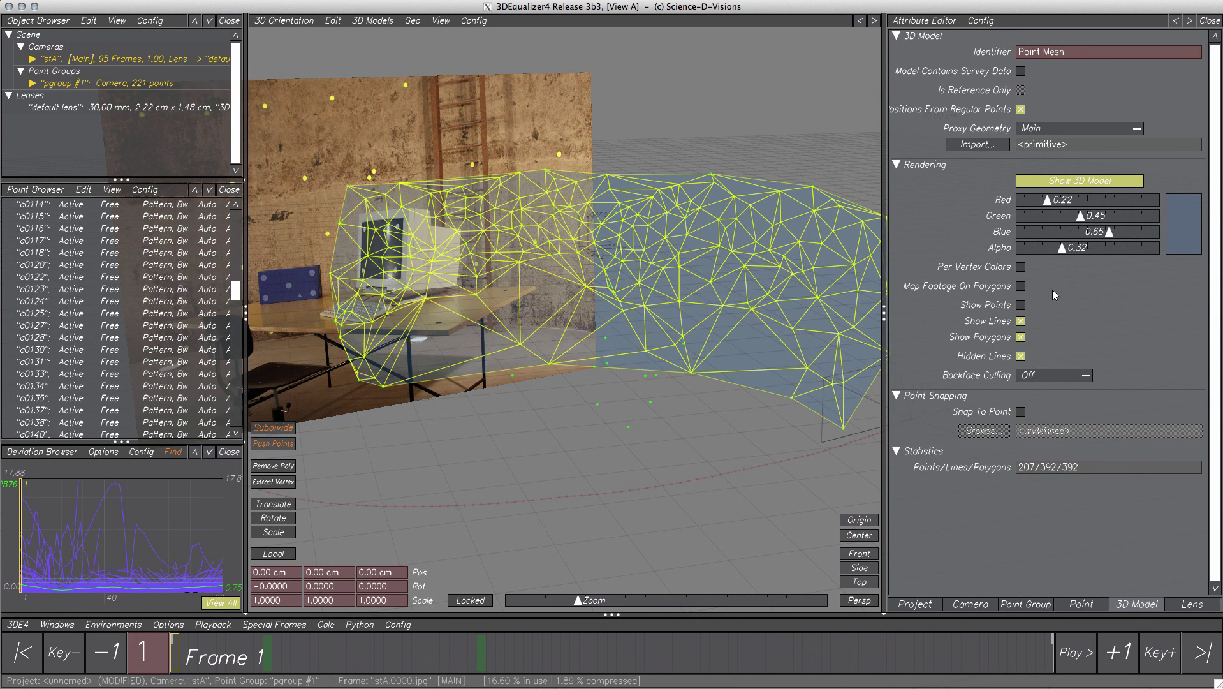
click(1019, 287)
drag(884, 309, 947, 309)
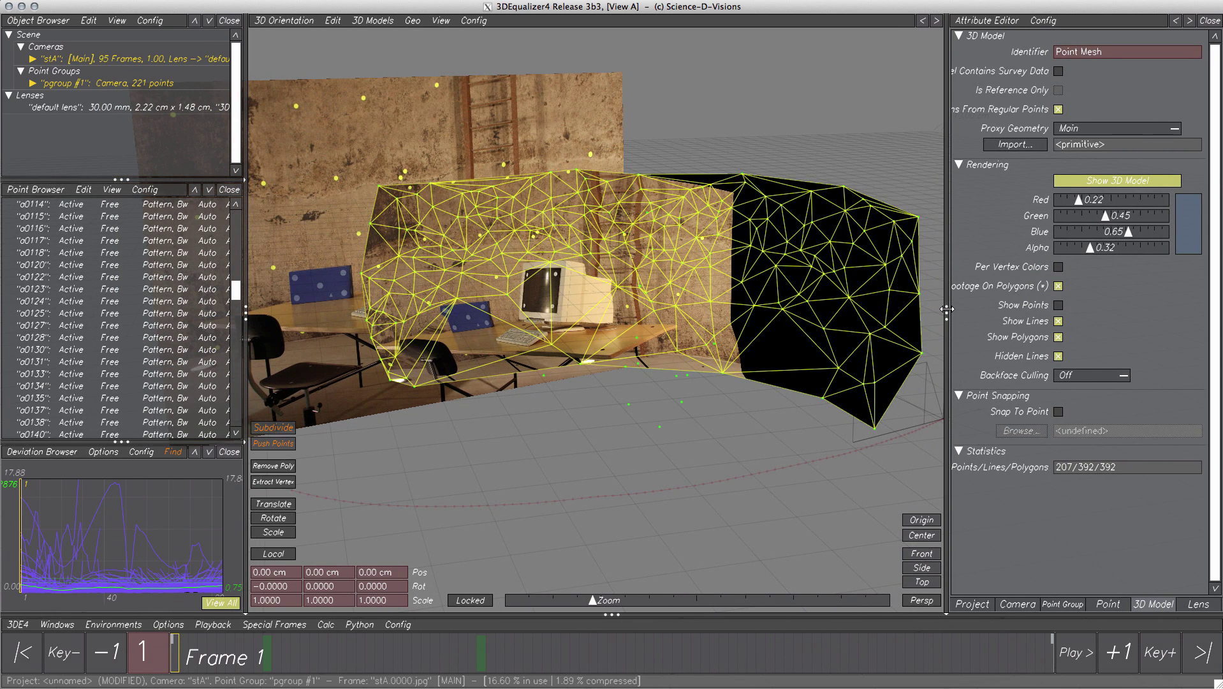
click(1071, 646)
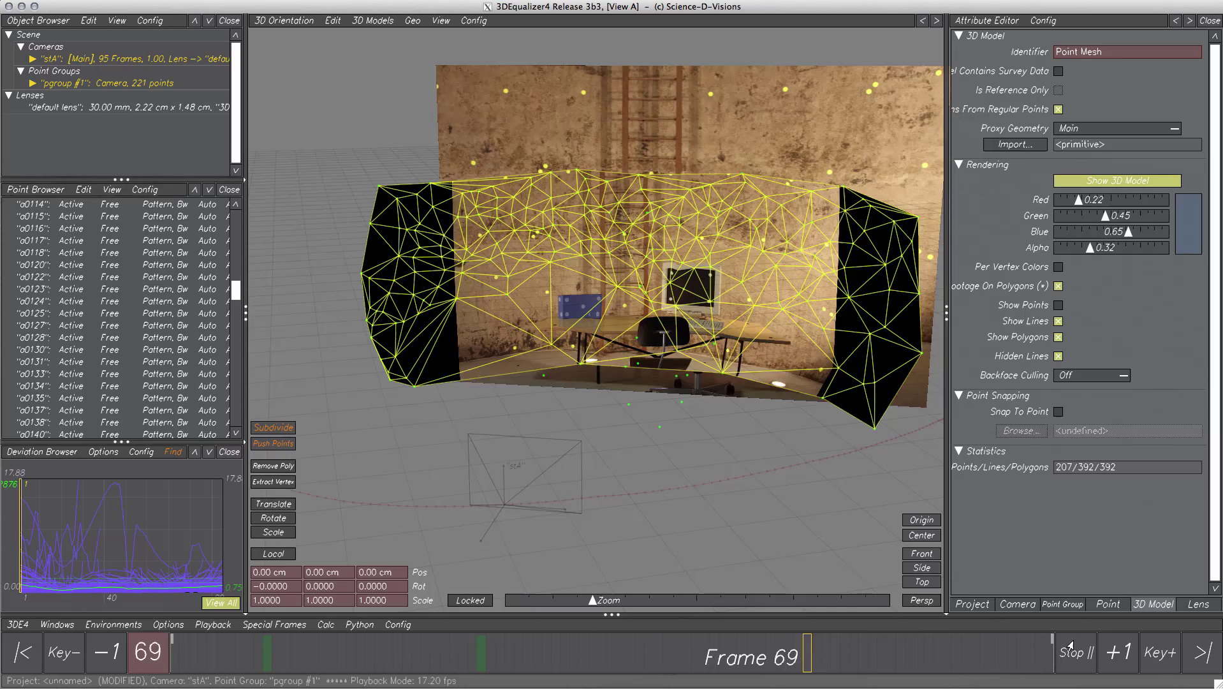
click(1071, 646)
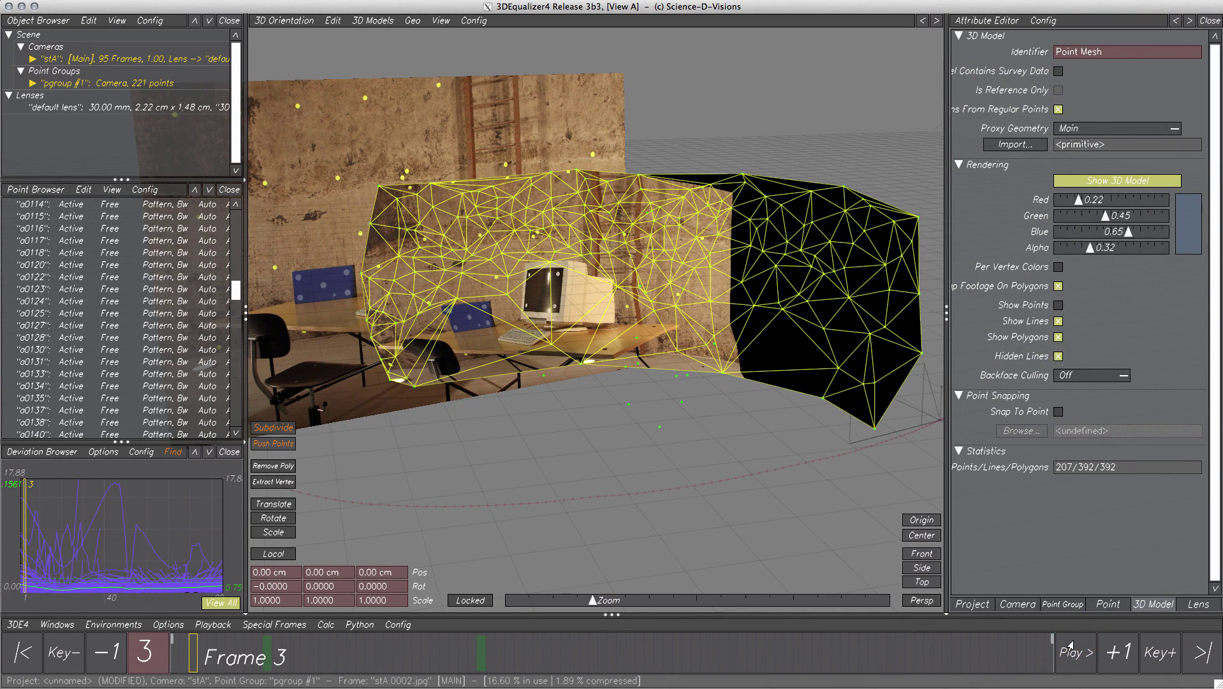
Lower the point mesh's alpha to 0.06 and hide all image planes in the 3D view
drag(1090, 247, 1060, 251)
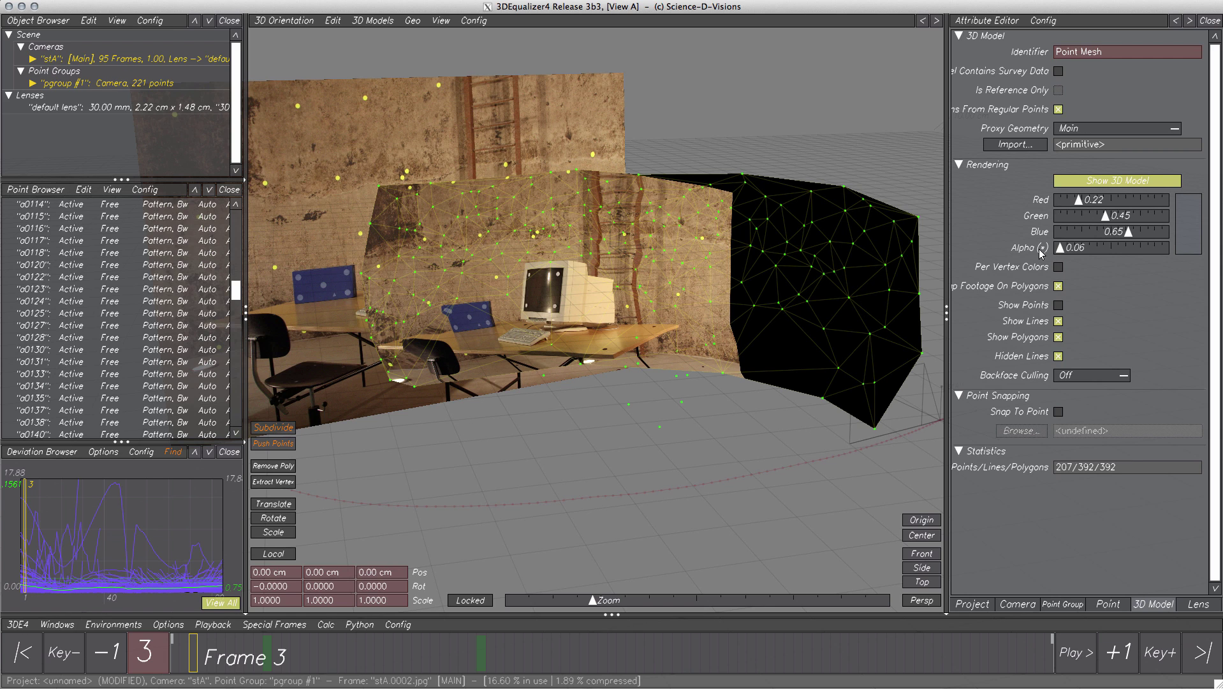
click(440, 22)
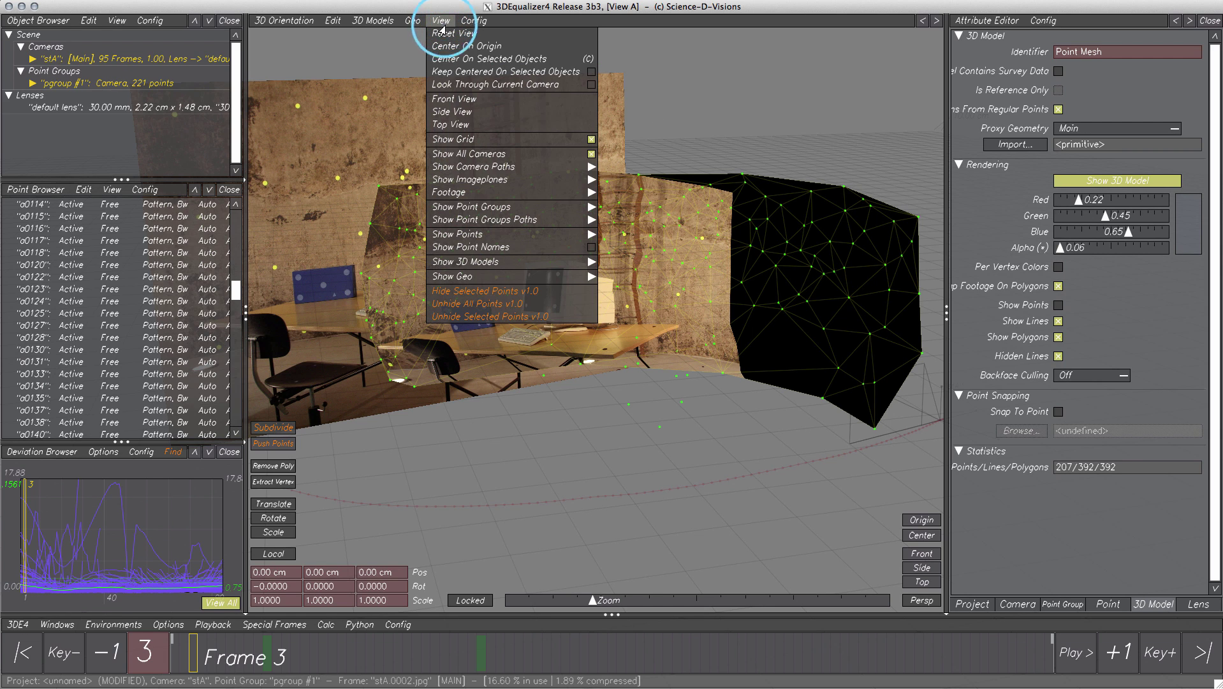
click(471, 180)
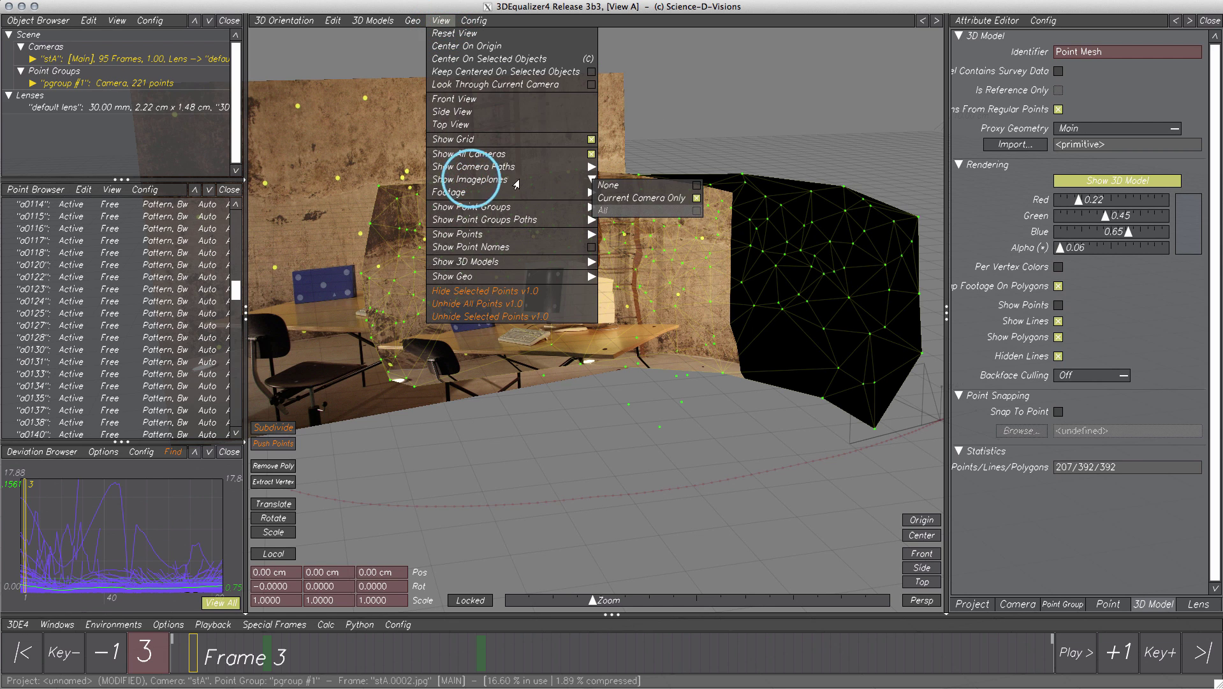
click(615, 185)
click(440, 23)
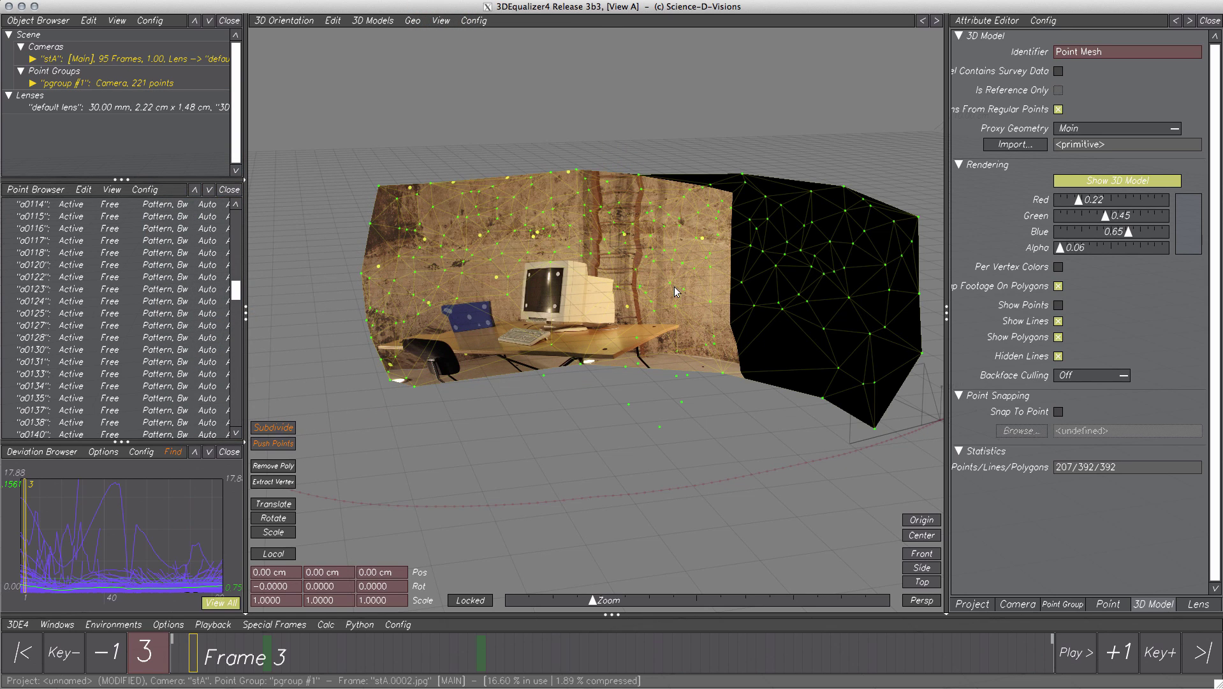
middle_drag(673, 287, 634, 269)
right_drag(635, 269, 657, 285)
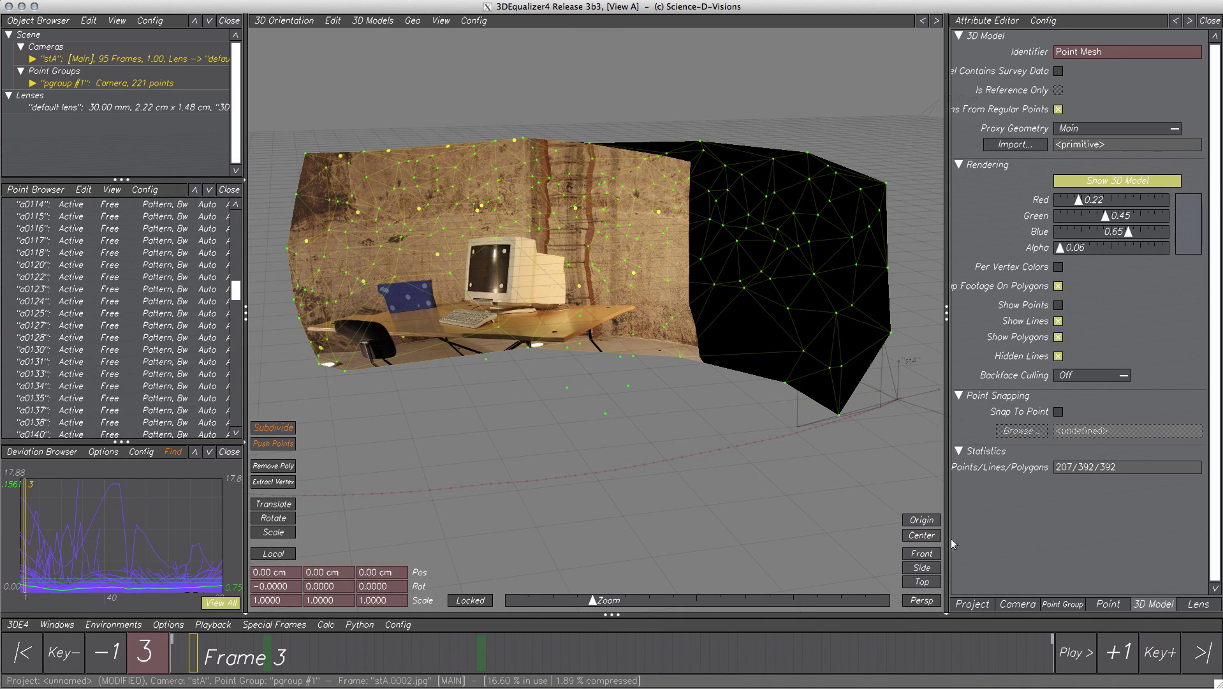
Play the sequence, examine up close how the footage projects onto the wall mesh and its outer edge, and stop playback
click(1070, 651)
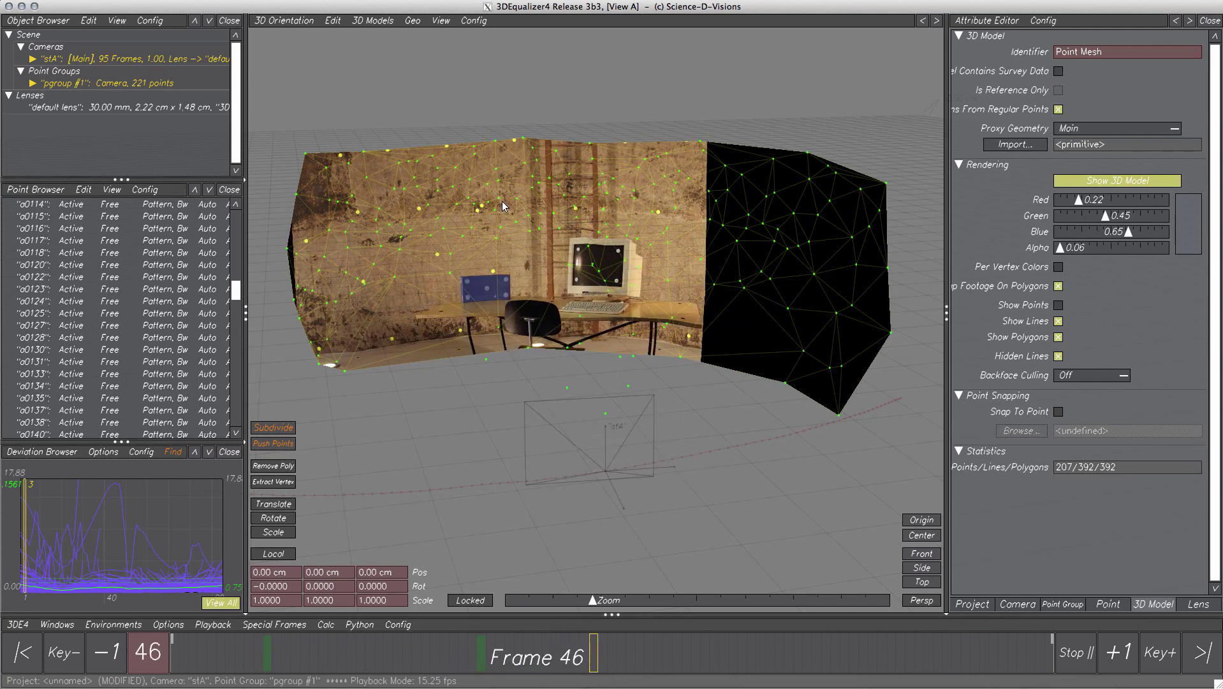
alt+right_drag(501, 202, 479, 136)
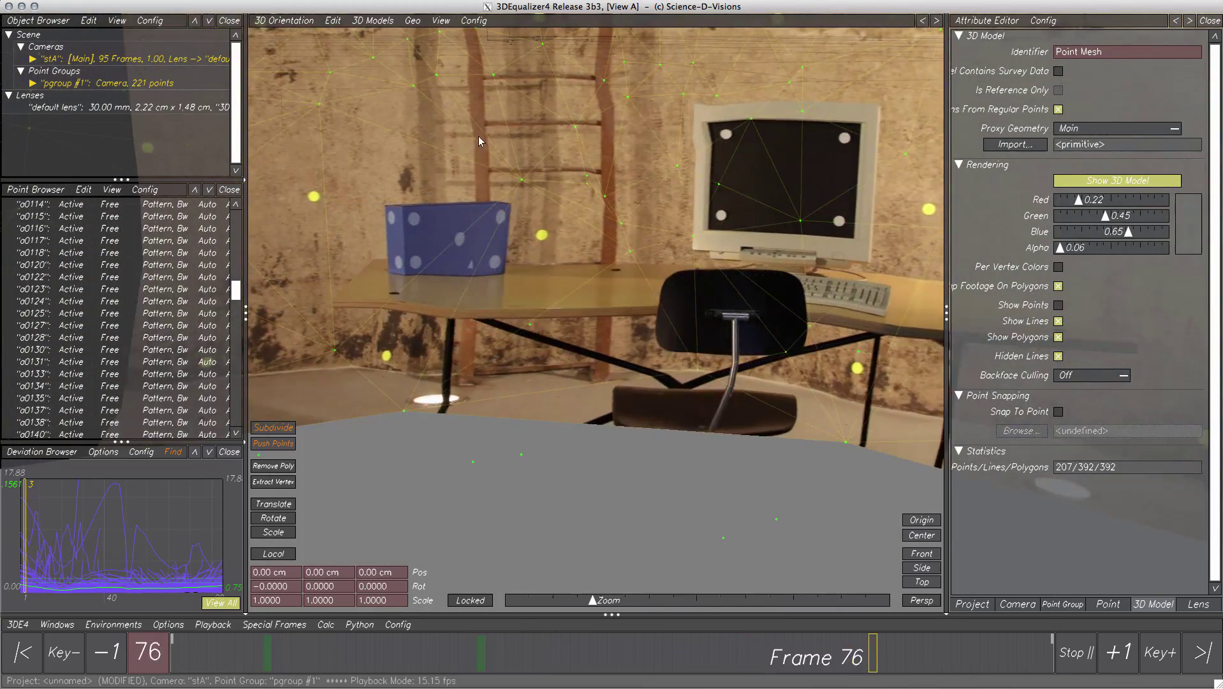
alt+middle_drag(478, 136, 588, 291)
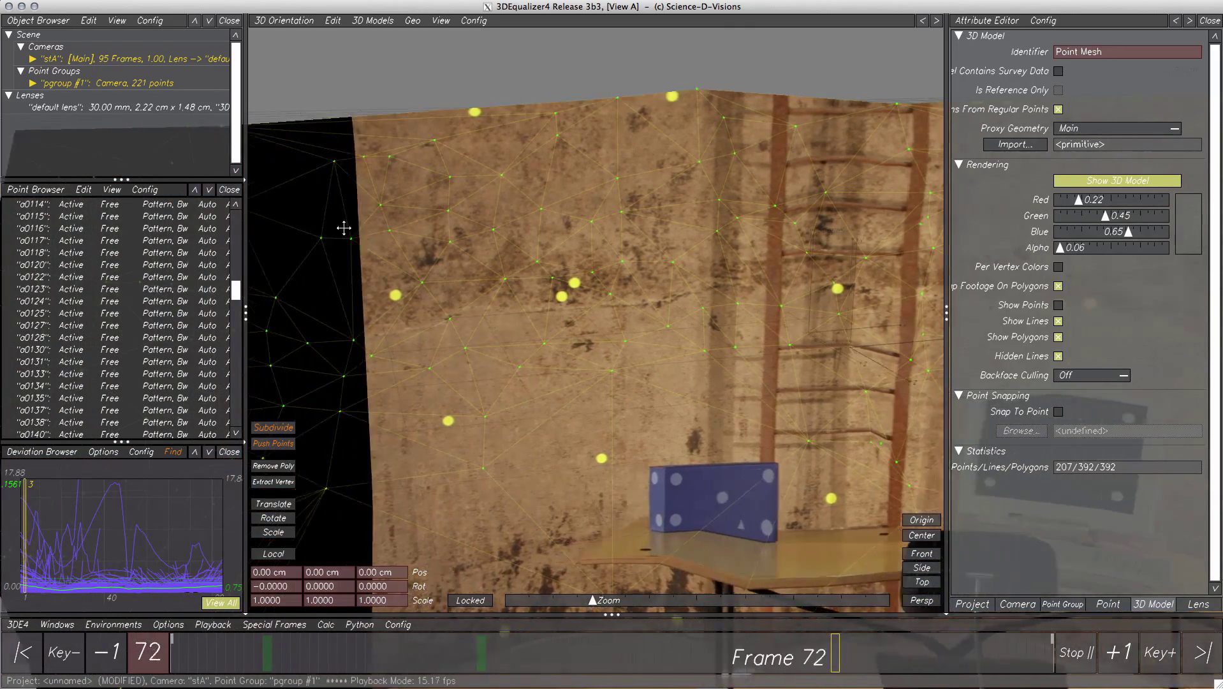
drag(344, 228, 579, 259)
middle_drag(669, 276, 620, 268)
right_drag(620, 268, 639, 278)
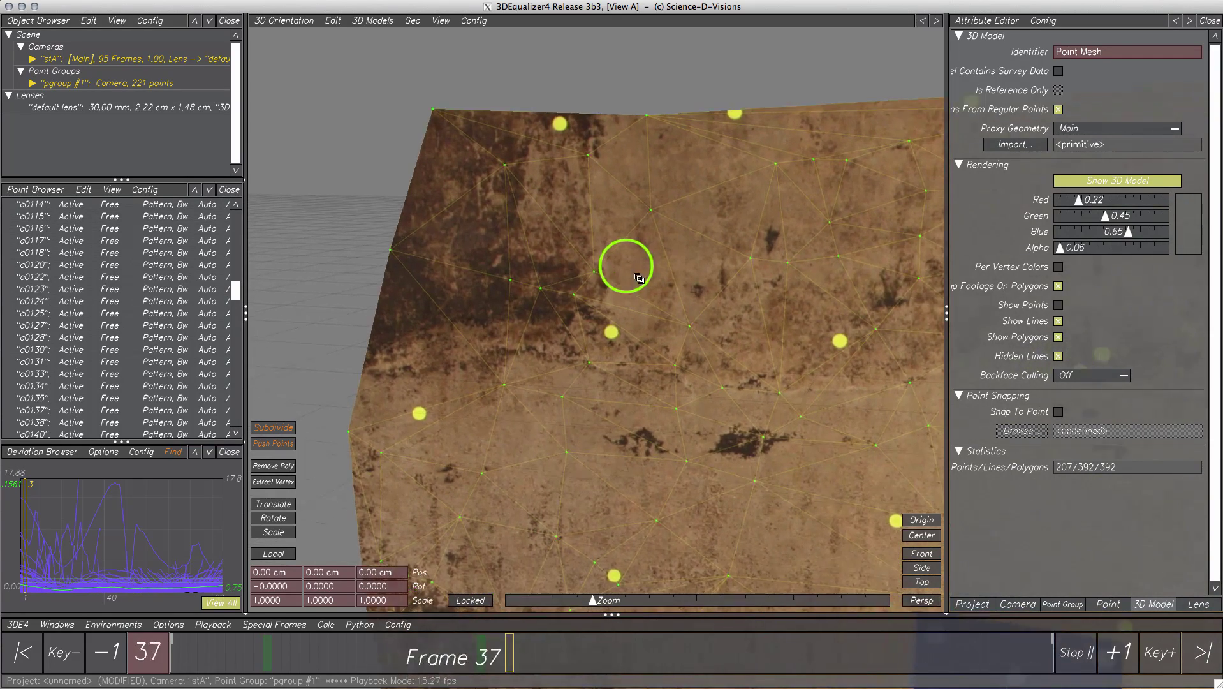
drag(639, 279, 650, 288)
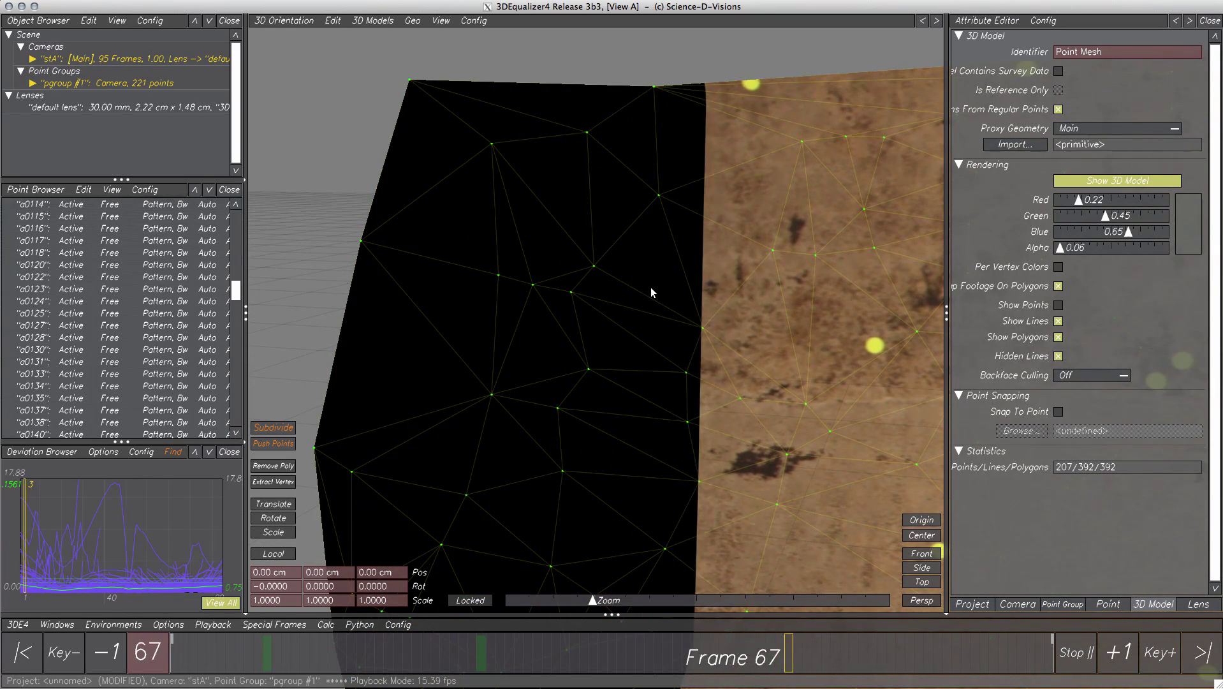
key(space)
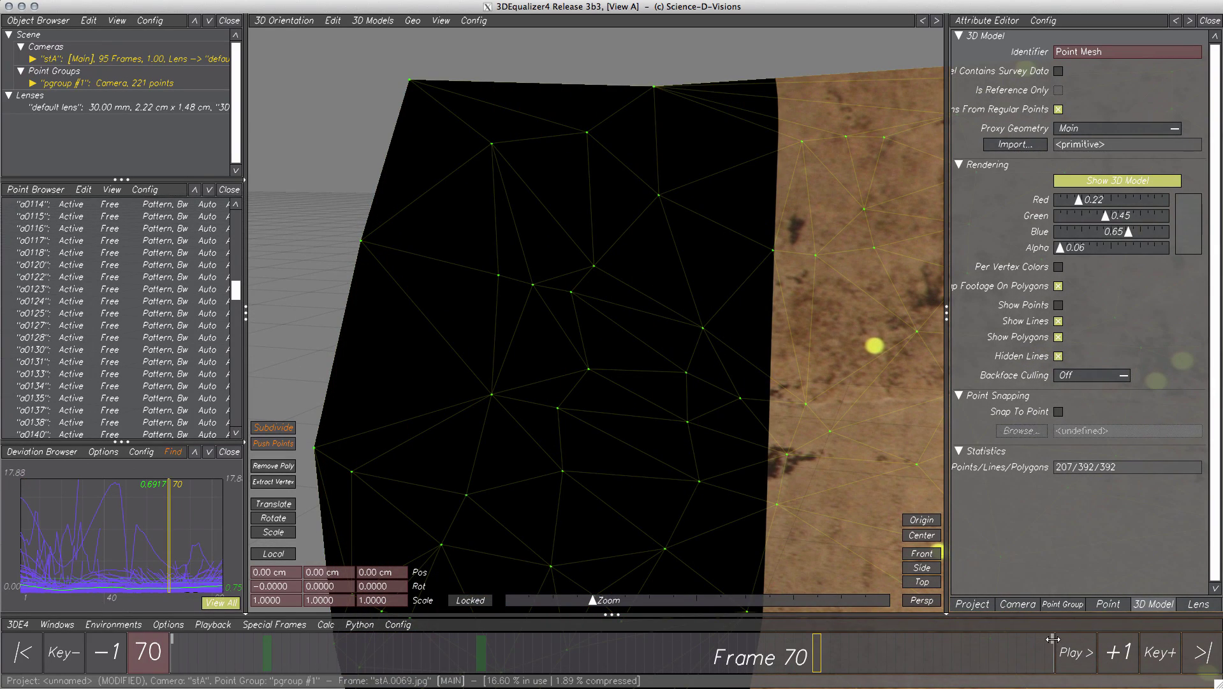
Limit the playback range to end at frame 45 and scrub the opening frames to inspect the projection near the wall's outer edge
drag(1052, 638, 156, 649)
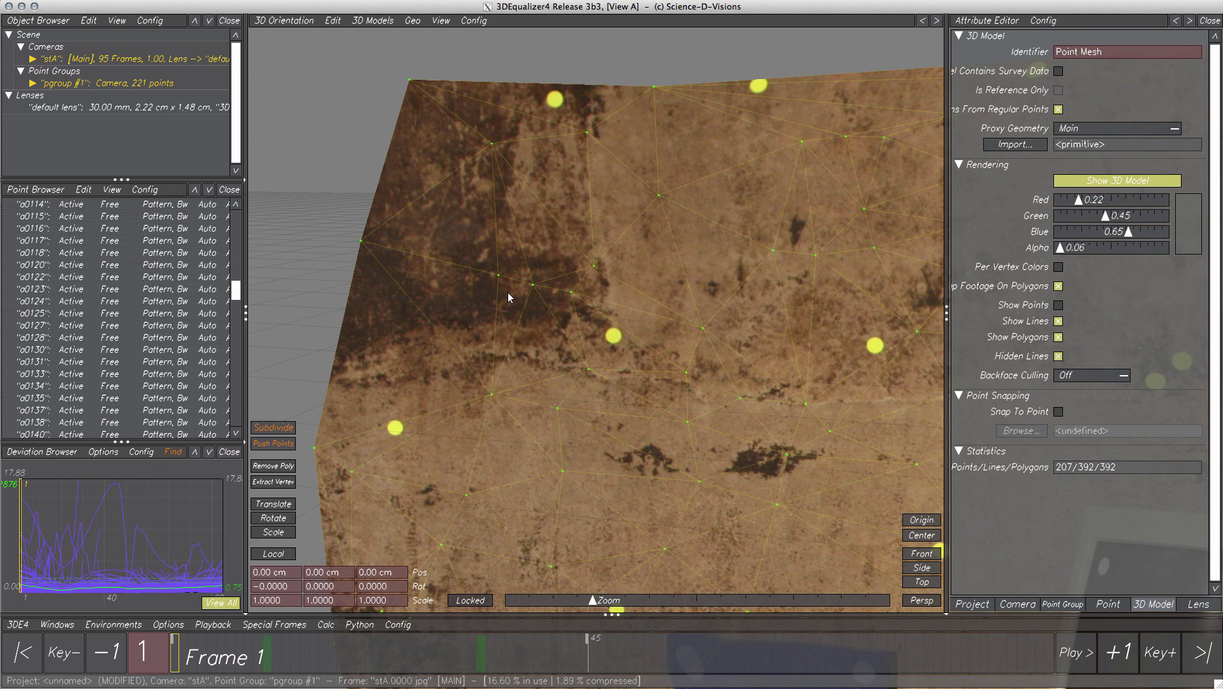
mouse_move(176, 662)
mouse_down()
mouse_move(576, 653)
mouse_move(173, 654)
mouse_up()
alt+right_drag(817, 508, 699, 441)
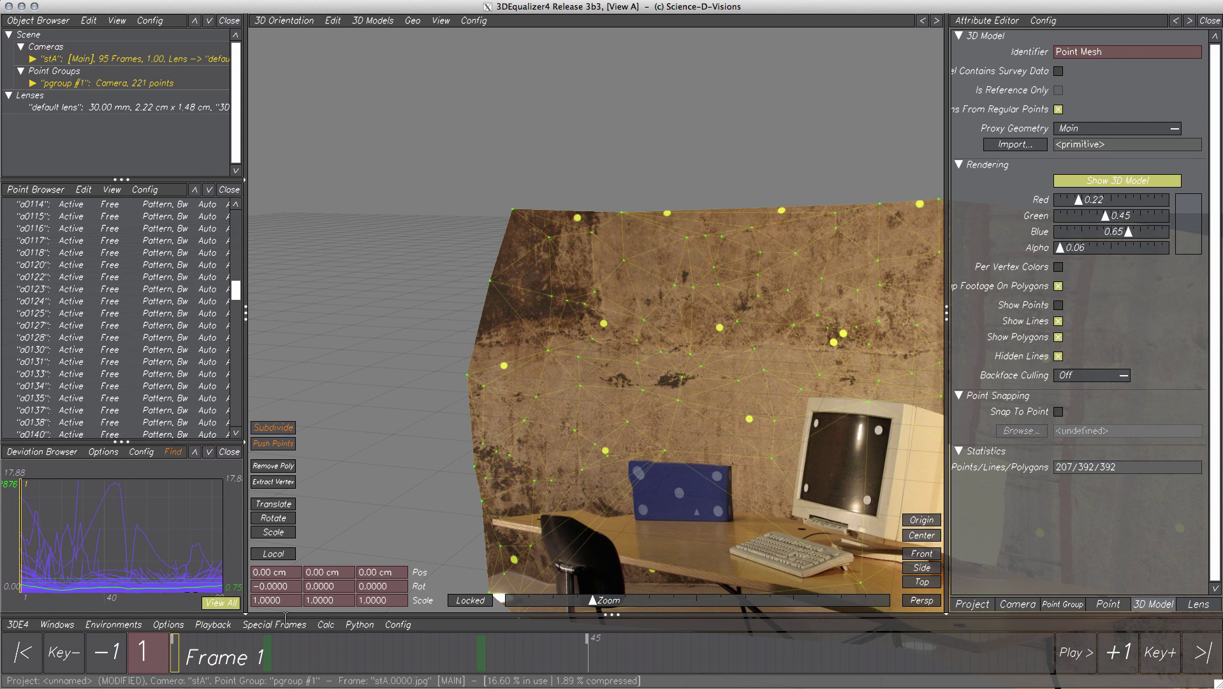
drag(183, 659, 117, 649)
Set the default lens's Focal Length to Adjust and enable adjustment of Distortion - Degree 2
click(1195, 604)
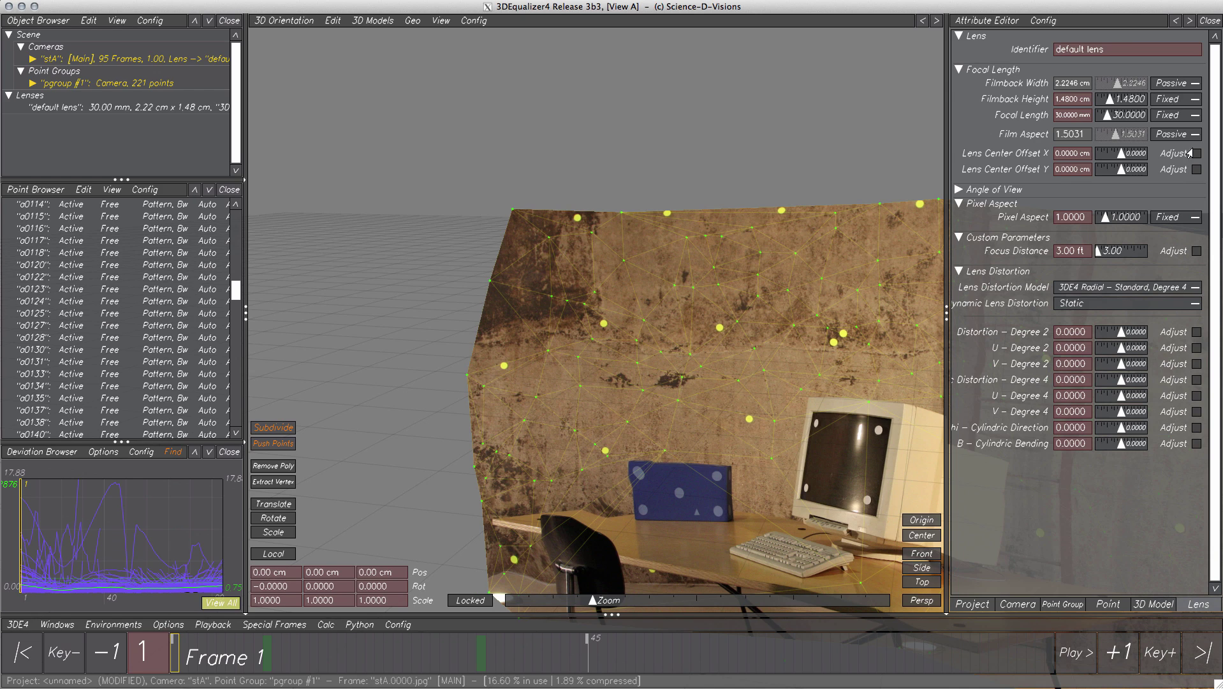
click(1176, 115)
click(1179, 131)
click(1197, 331)
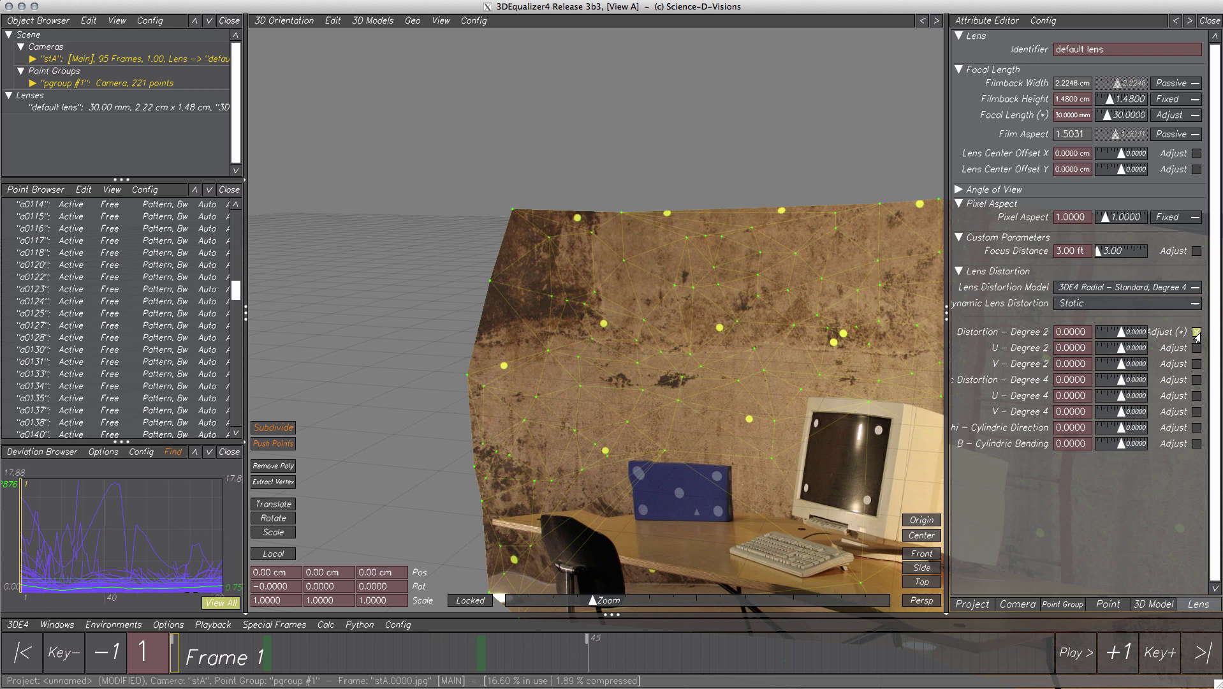
Add a vertical Parameter Adjustment pane, set all parameters to the adaptive method, and run the adjustment
click(464, 21)
mouse_move(490, 73)
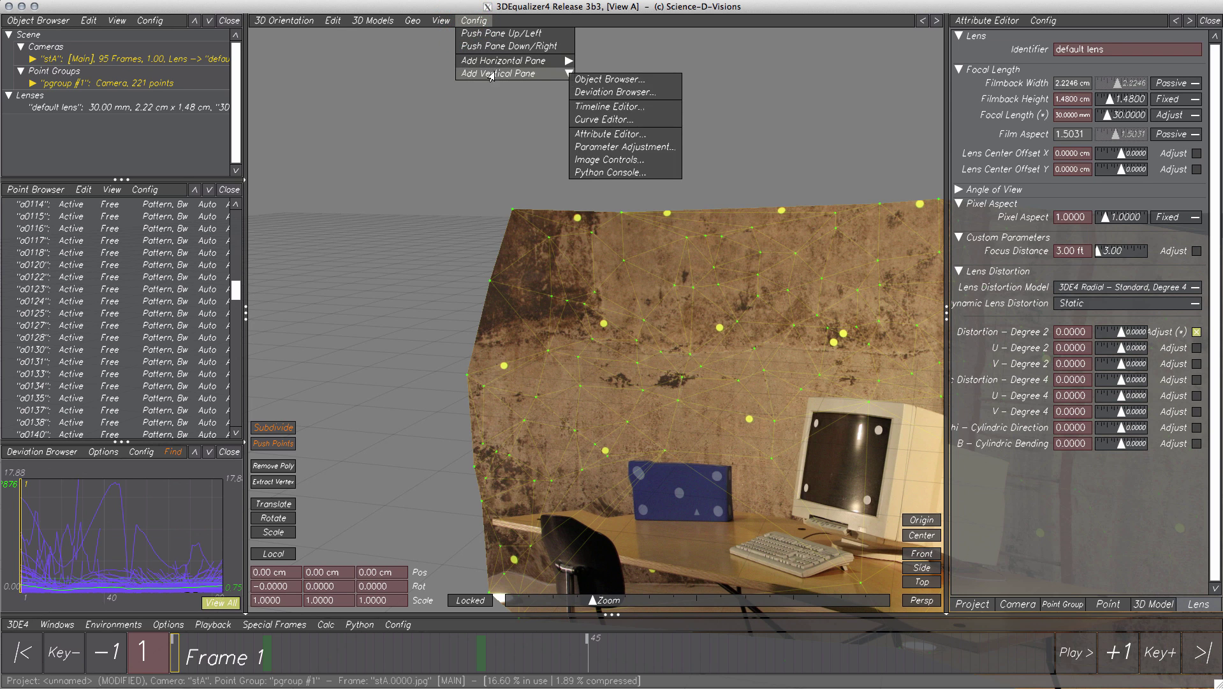
click(634, 147)
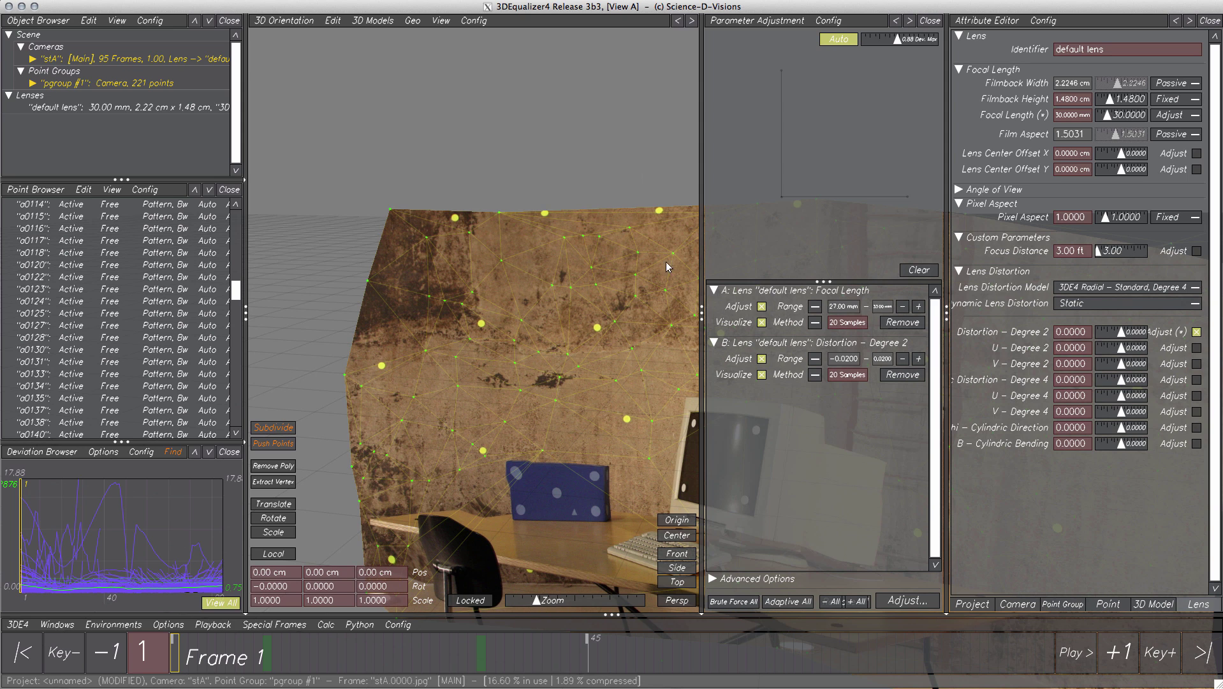
click(782, 599)
click(905, 600)
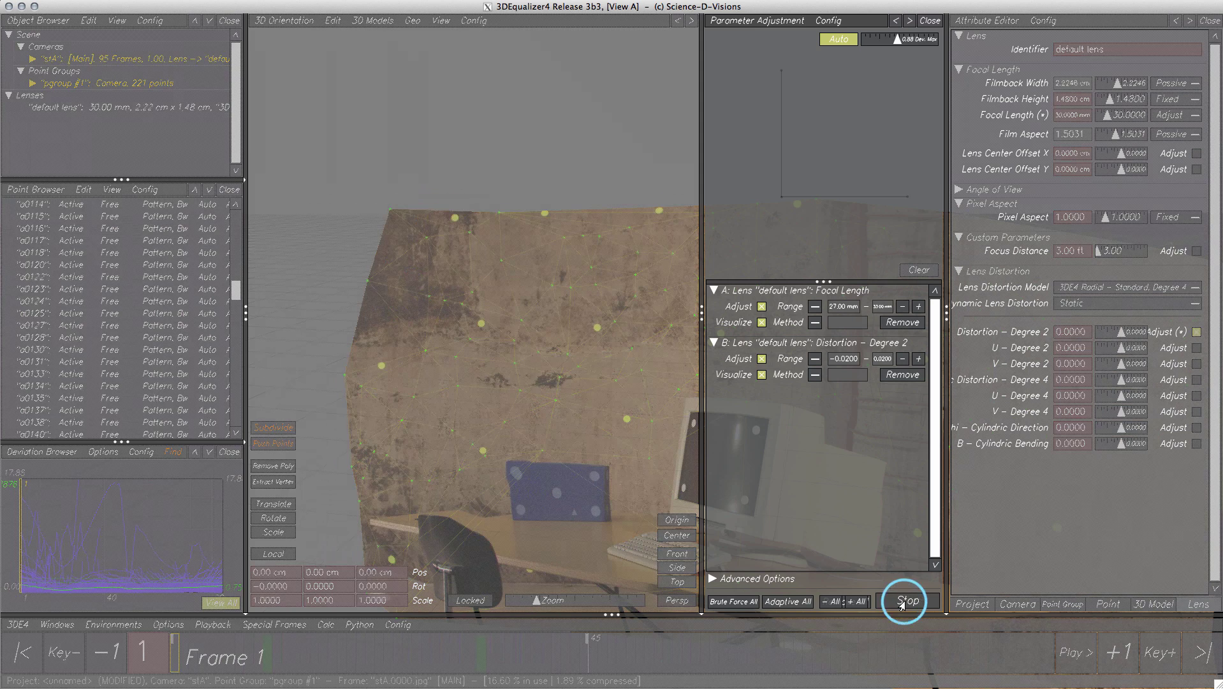
Transfer the best result's parameters into the project and close the Parameter Adjustment pane
mouse_move(855, 221)
mouse_down()
mouse_move(754, 234)
mouse_move(855, 223)
mouse_up()
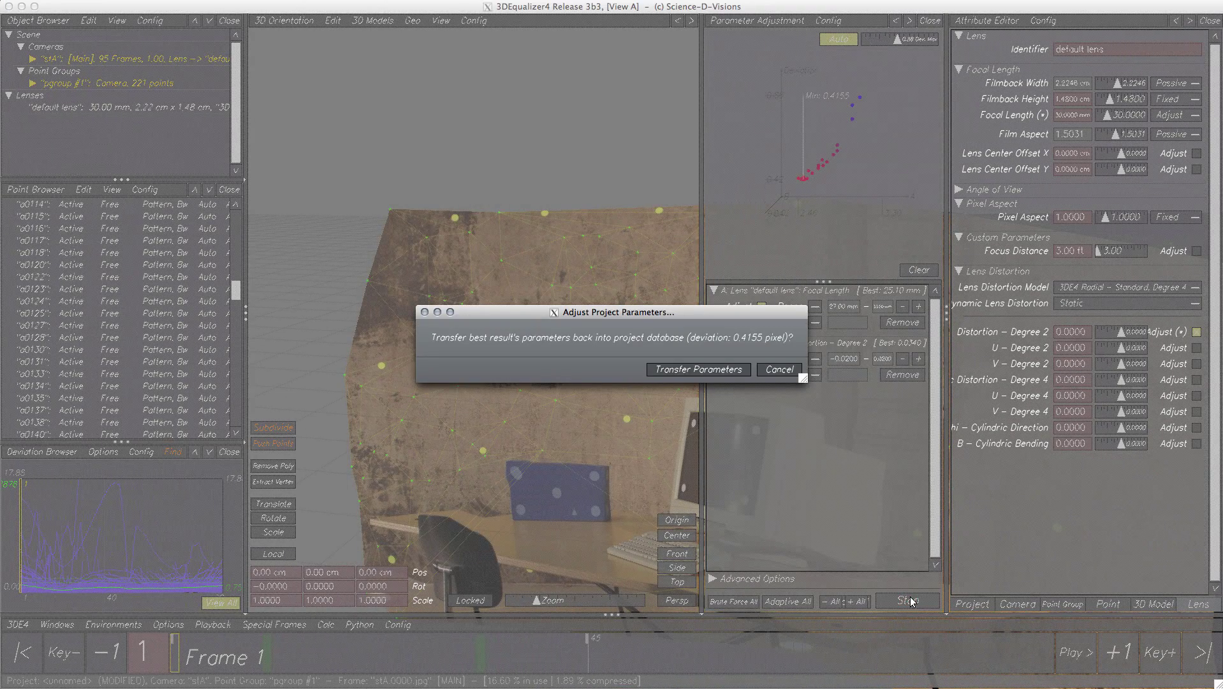
click(678, 370)
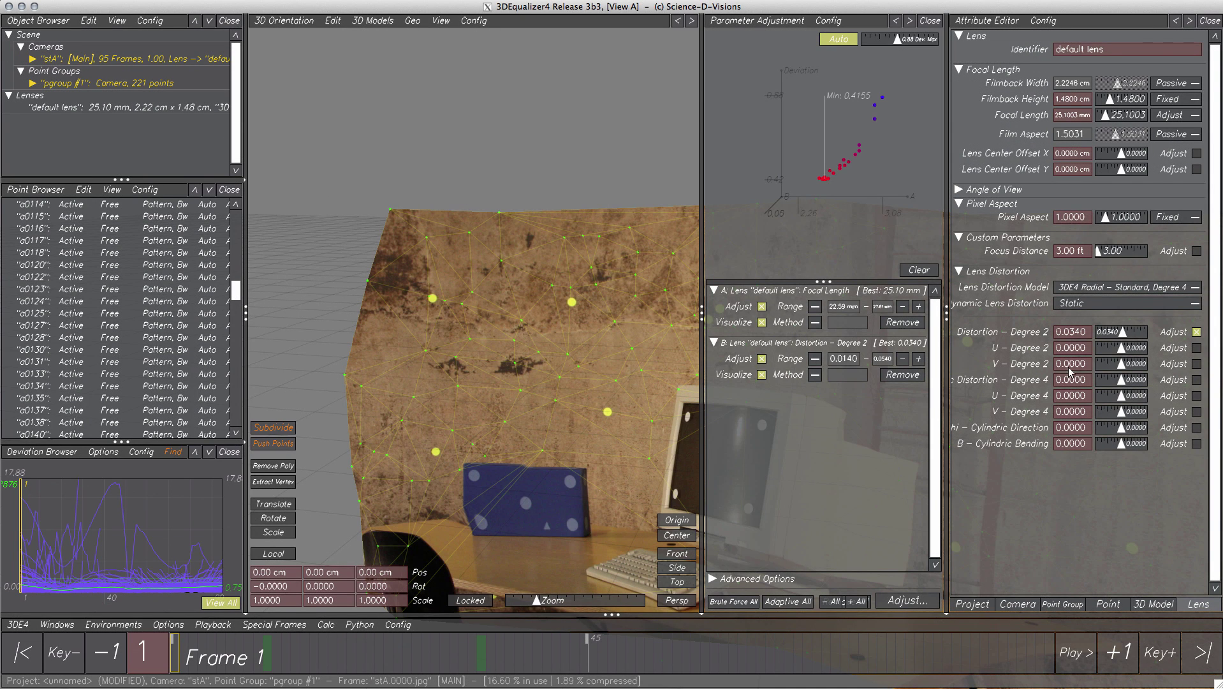
click(930, 21)
Recalculate all objects from scratch with the adjusted lens and use the result
drag(805, 322, 766, 341)
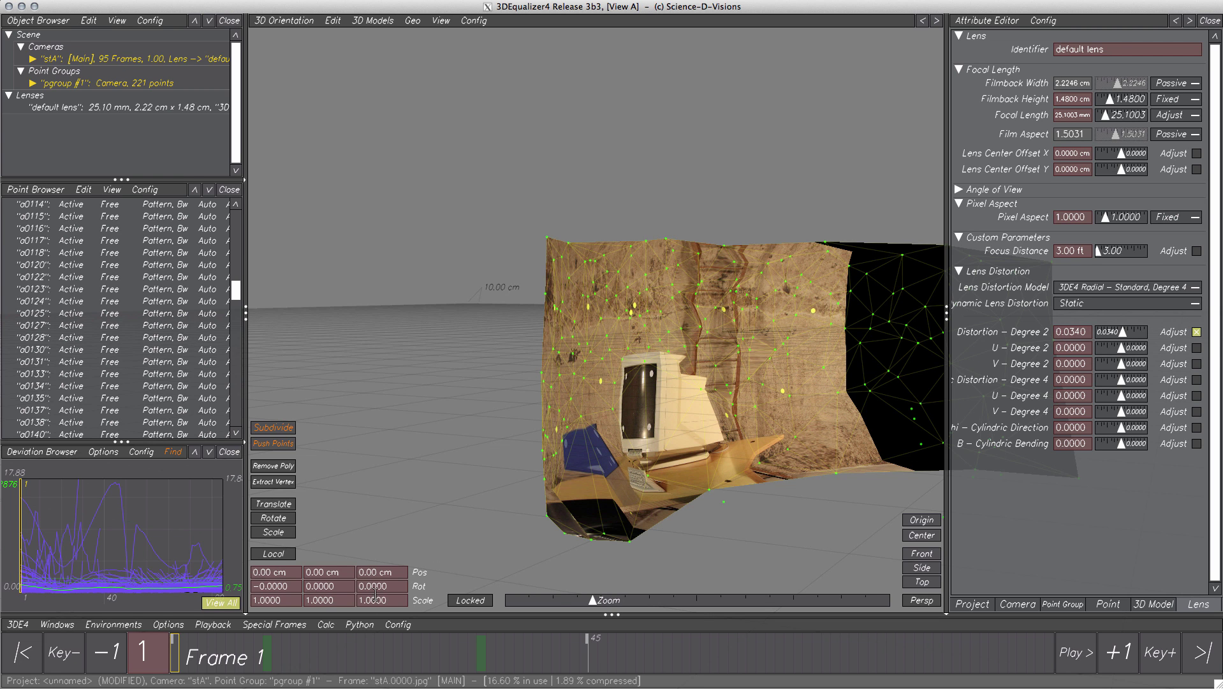
click(327, 622)
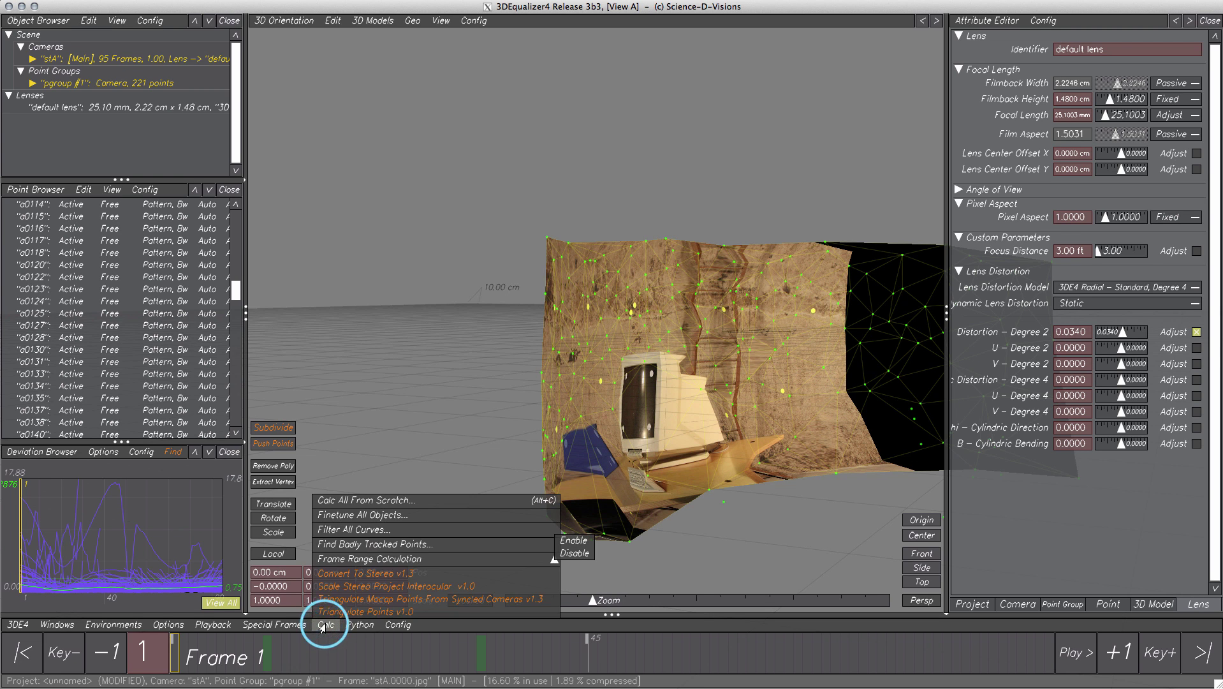
click(337, 501)
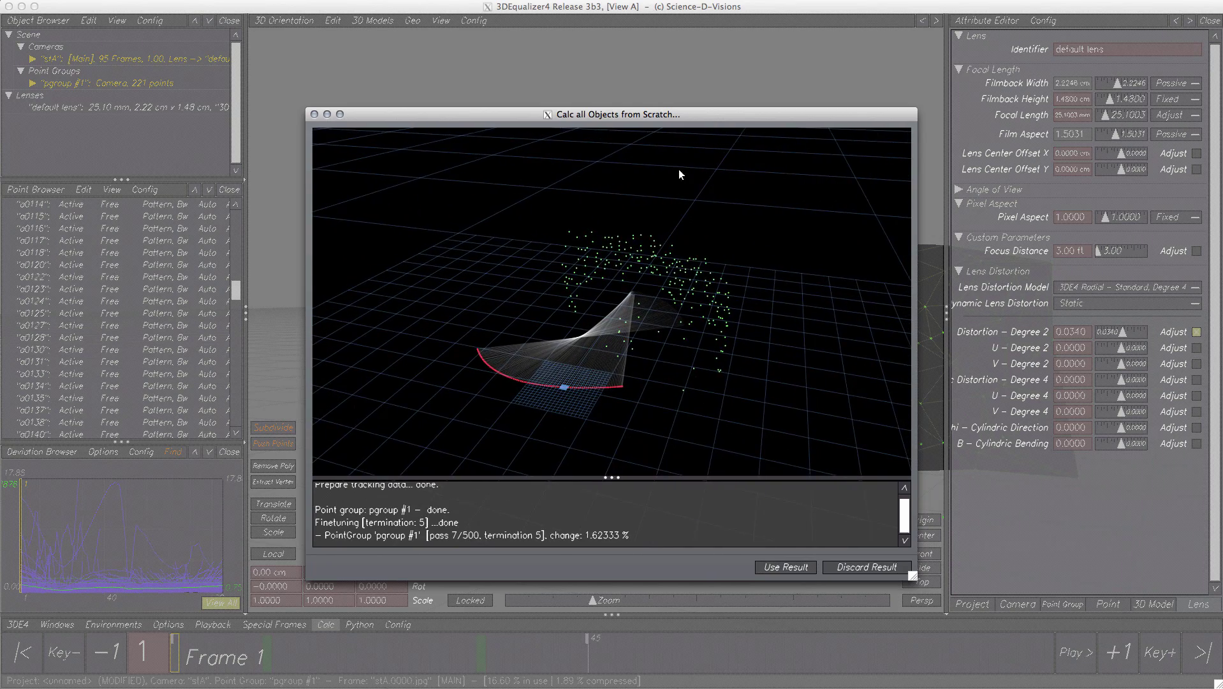
drag(717, 117, 305, 118)
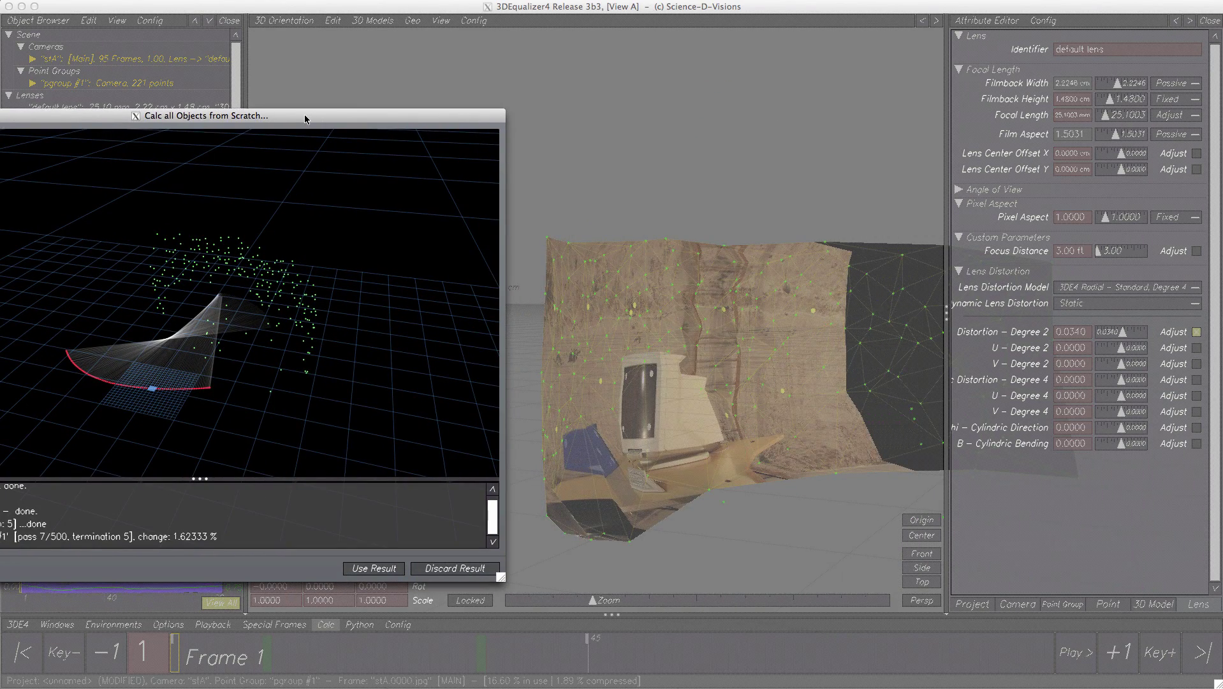
click(376, 568)
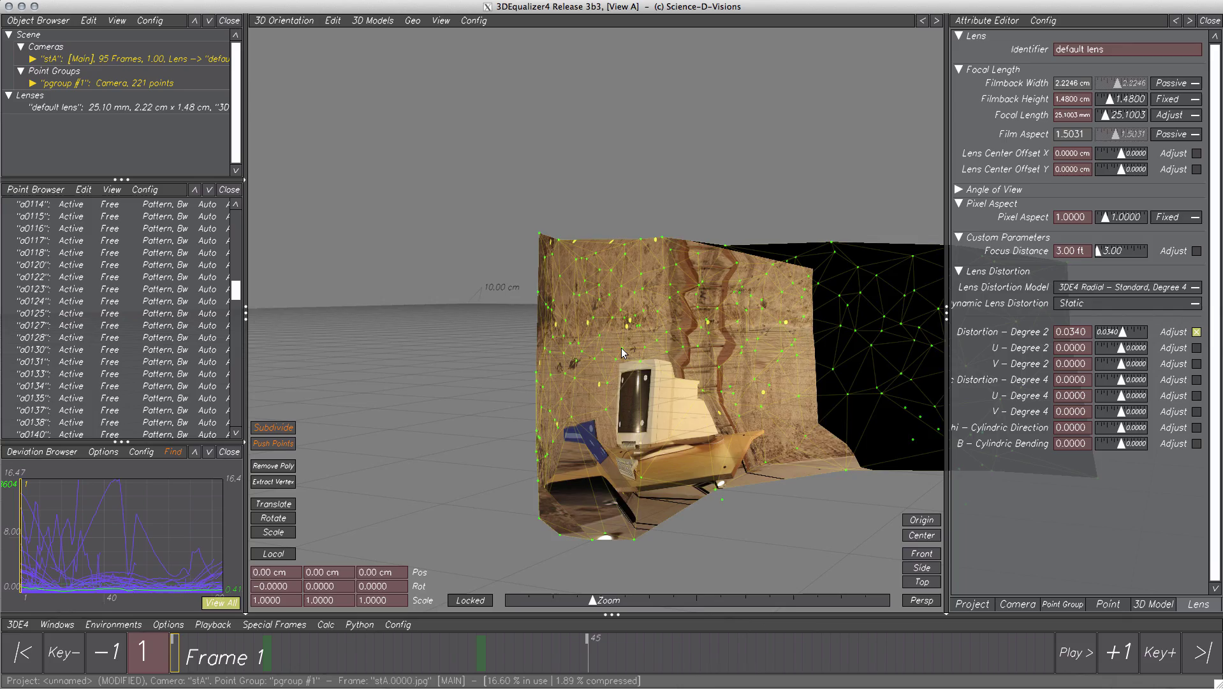
Inspect the wall mesh's outer edge up close and scrub the opening frames to check the recalculated projection
middle_drag(621, 349, 558, 350)
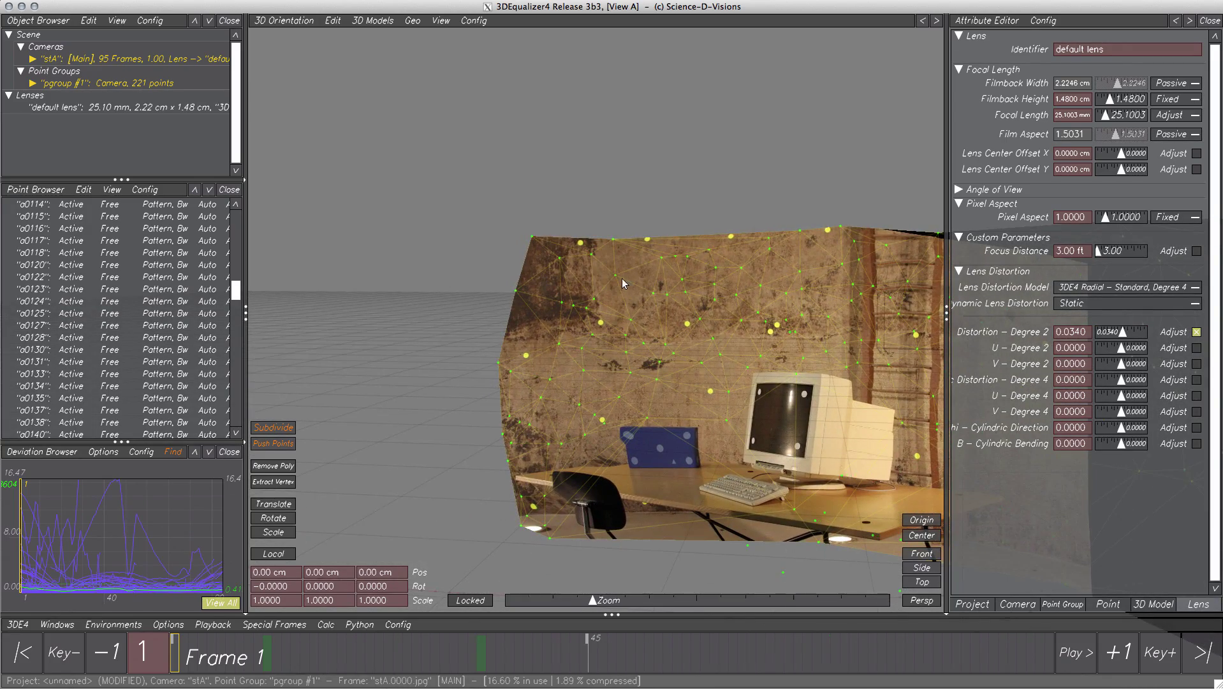
right_drag(588, 271, 641, 362)
middle_drag(641, 361, 642, 362)
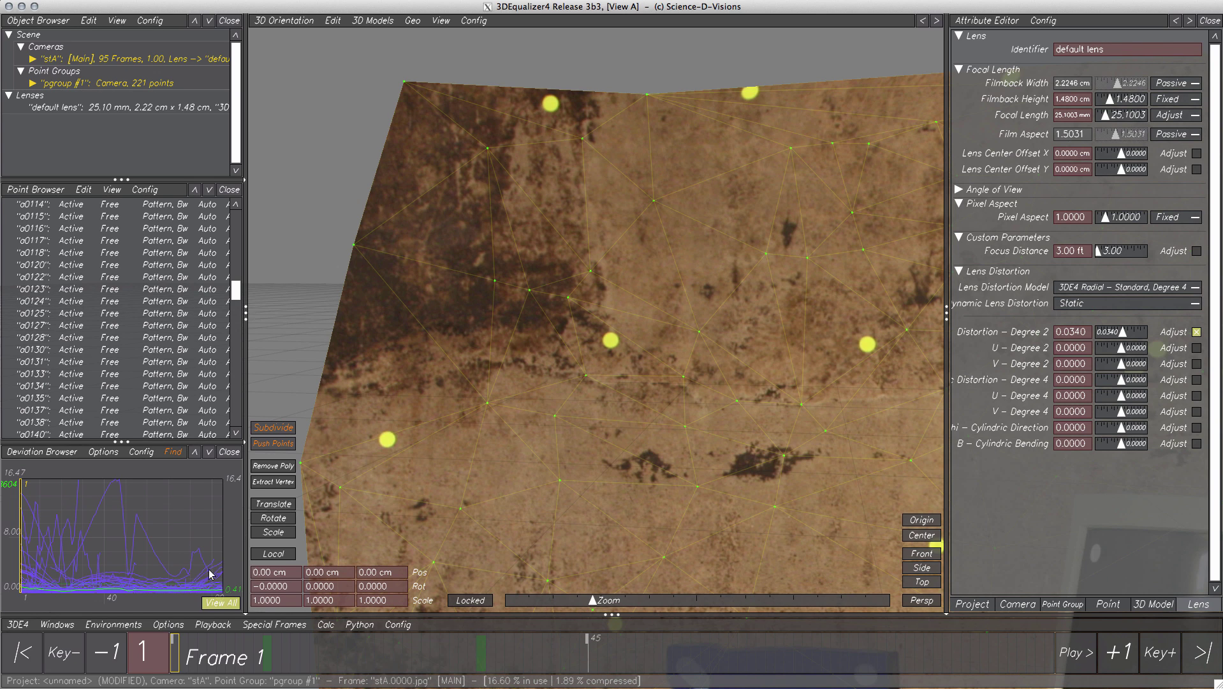
mouse_move(171, 646)
mouse_down()
mouse_move(577, 657)
mouse_move(121, 663)
mouse_up()
Turn off footage undistortion in the 3D view and scrub the opening frames to compare the projection
click(441, 20)
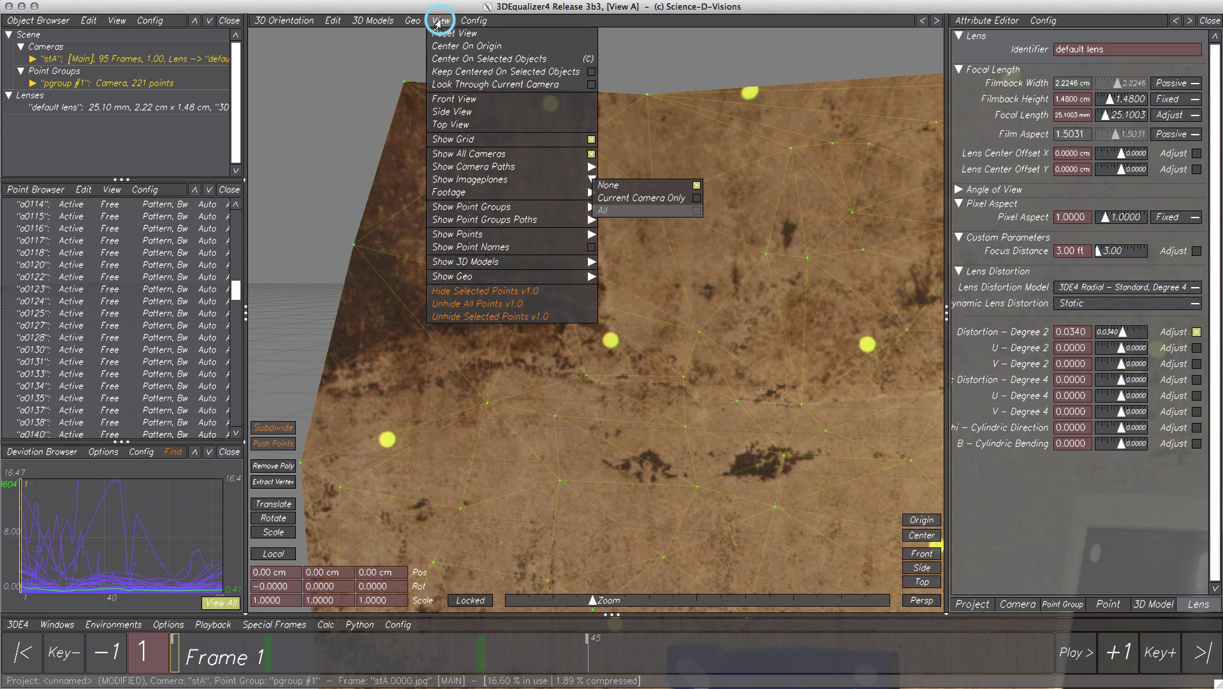
click(451, 194)
click(609, 200)
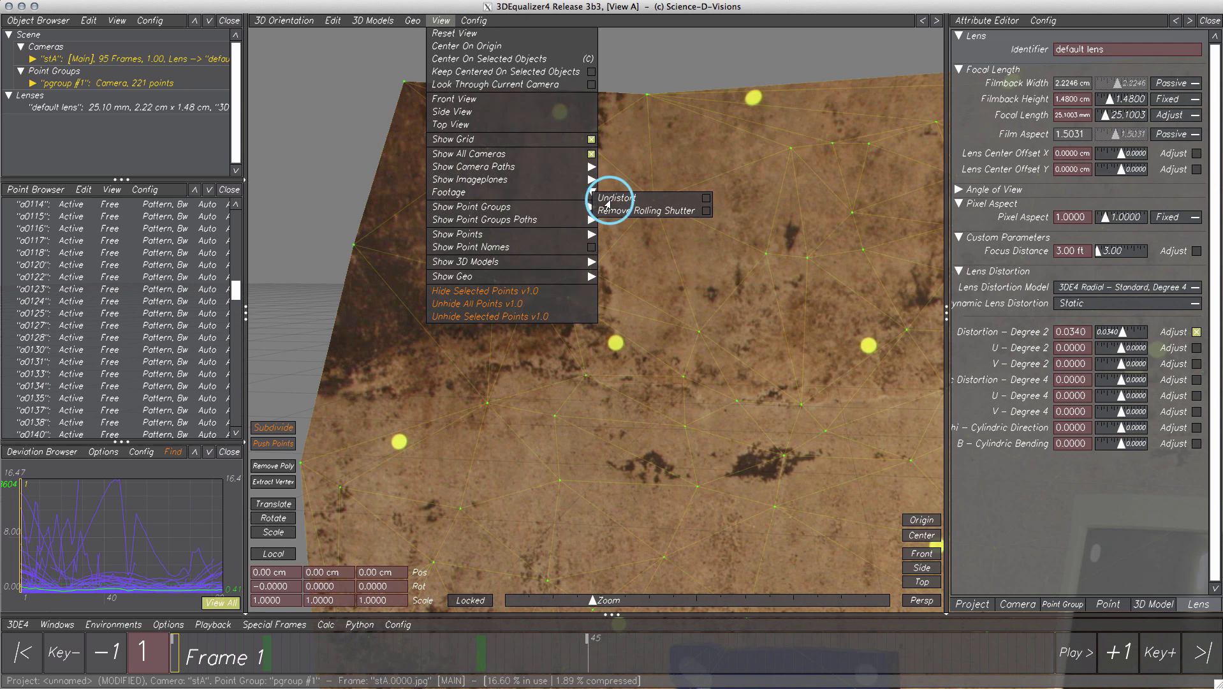
click(445, 22)
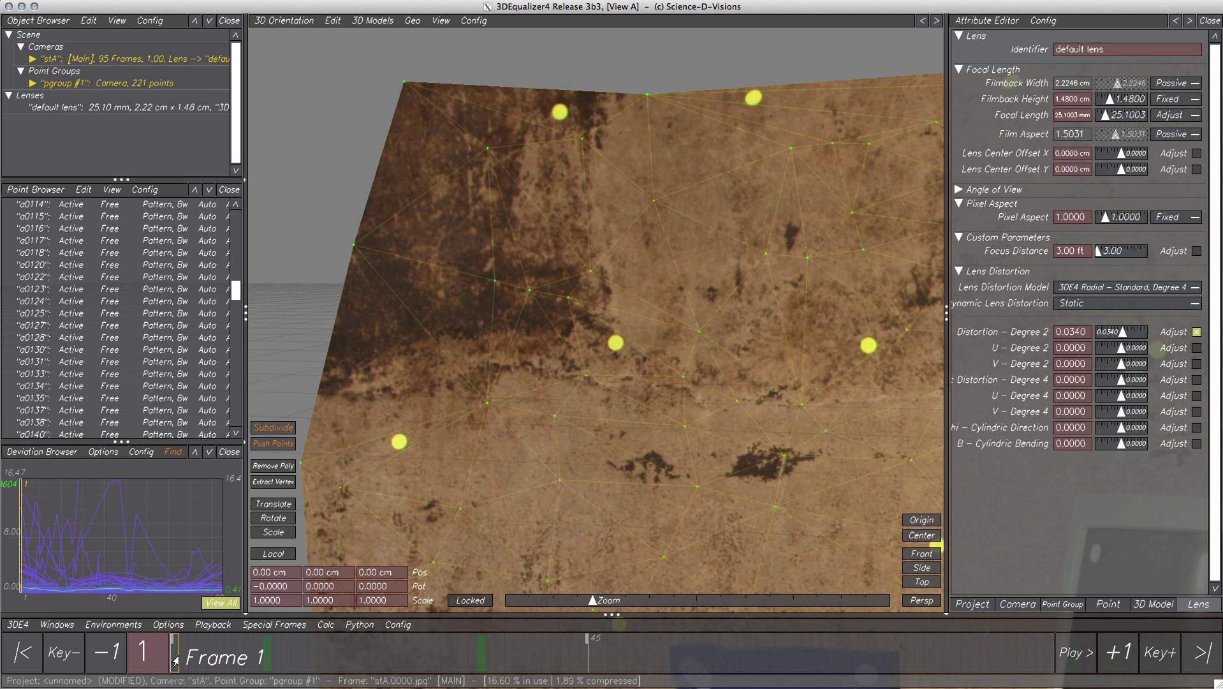
mouse_move(176, 660)
mouse_down()
mouse_move(272, 656)
mouse_move(70, 659)
mouse_up()
Turn footage undistortion back on in the 3D view and scrub the opening frames again
click(441, 21)
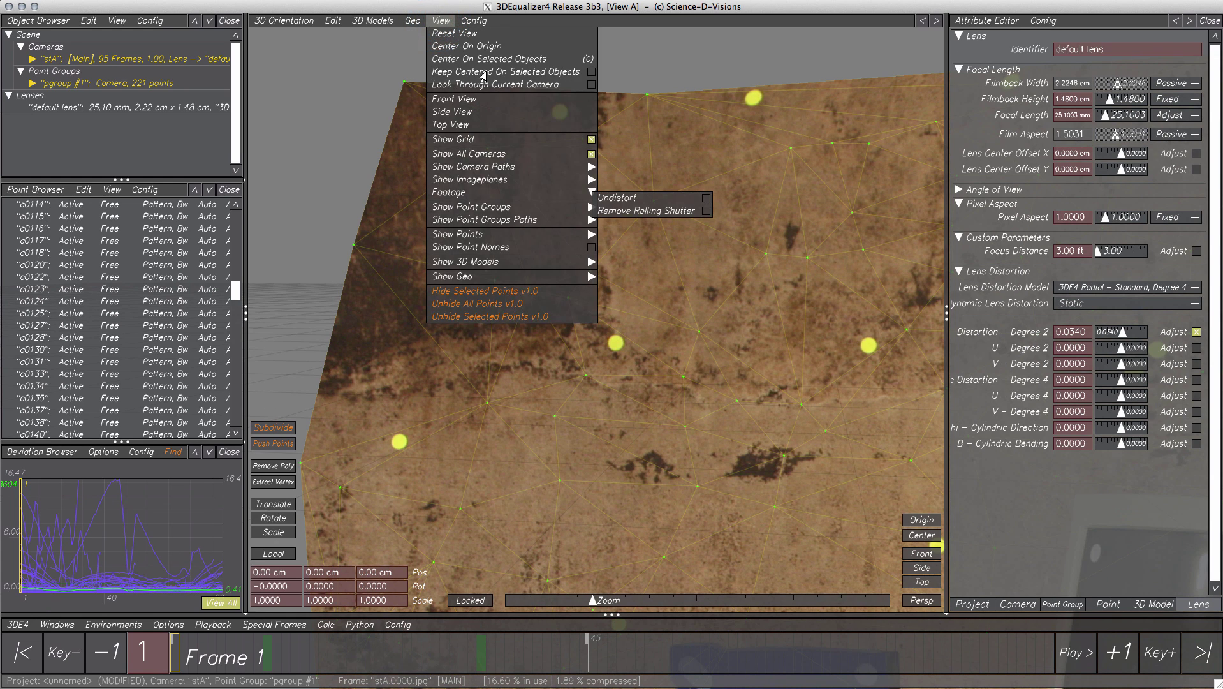
click(616, 200)
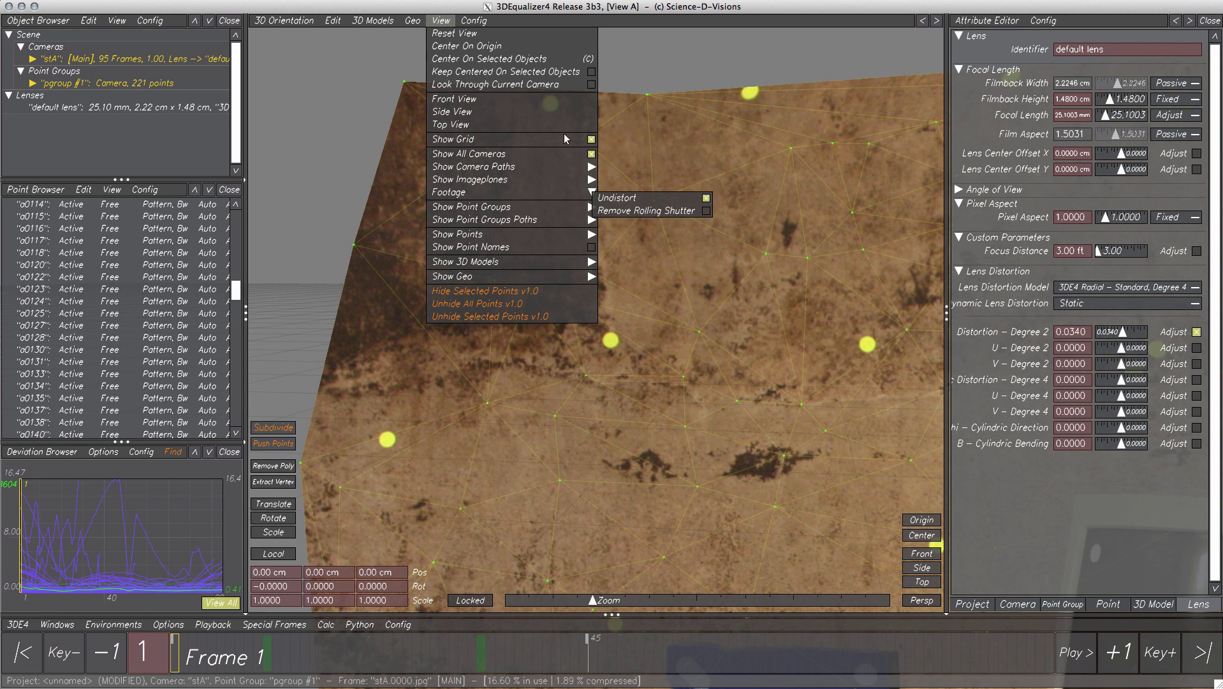
click(449, 22)
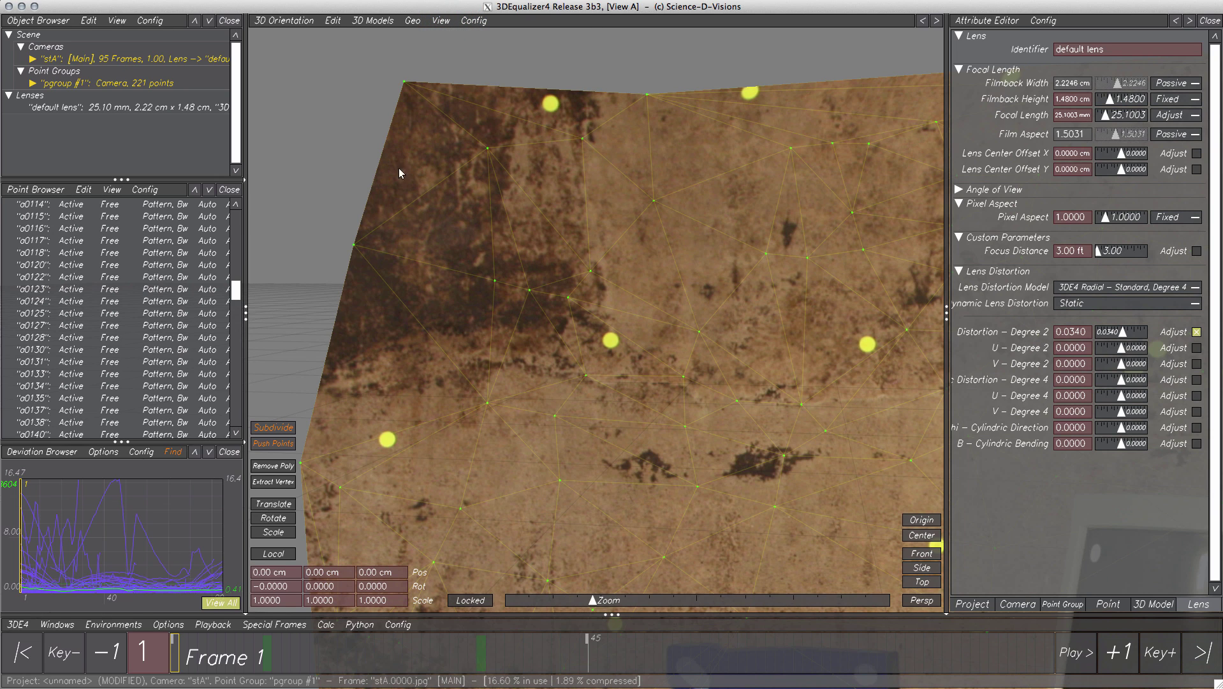
mouse_move(178, 658)
mouse_down()
mouse_move(513, 658)
mouse_move(176, 657)
mouse_up()
Restore the playback range to the full sequence, play it to inspect the wall patch above the monitor, and stop at frame 45
click(588, 644)
right_drag(784, 458, 780, 432)
middle_drag(618, 339, 818, 382)
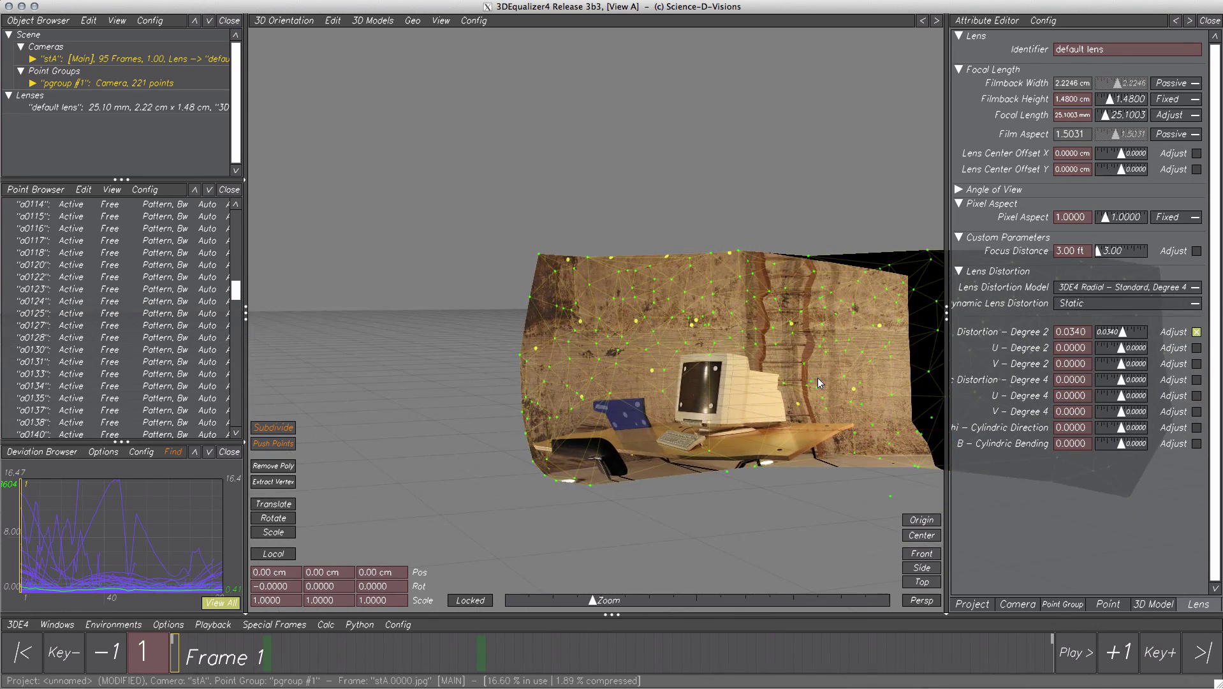
drag(819, 383, 712, 363)
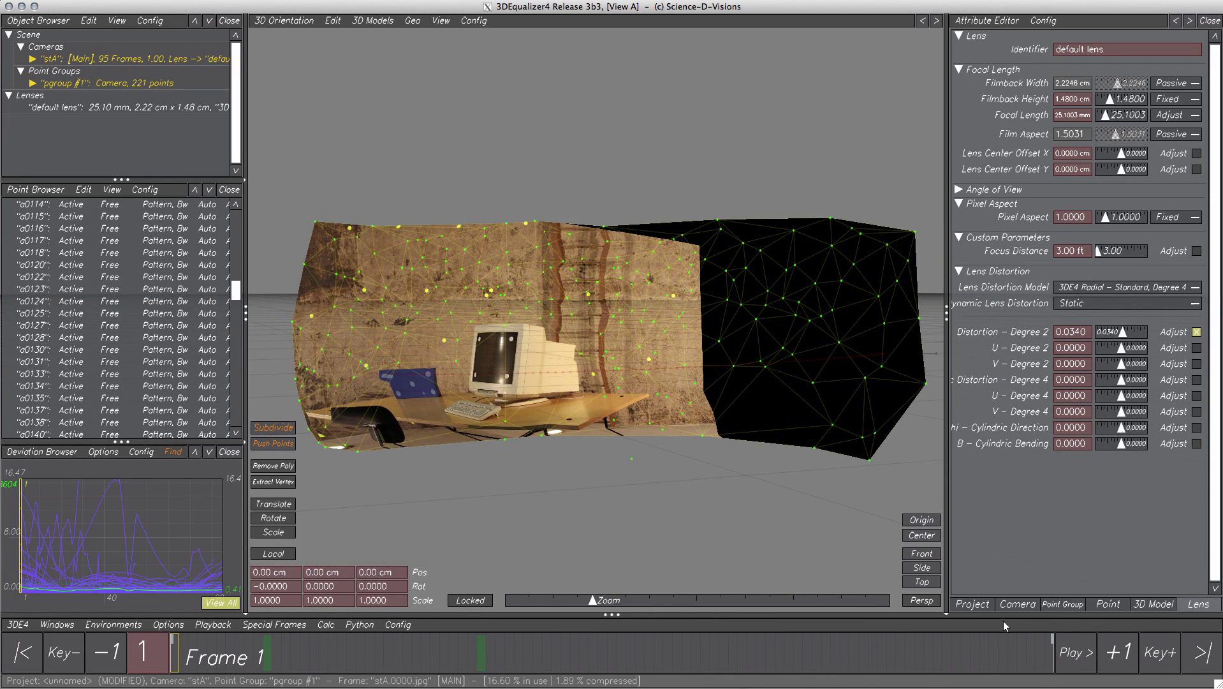
click(1075, 651)
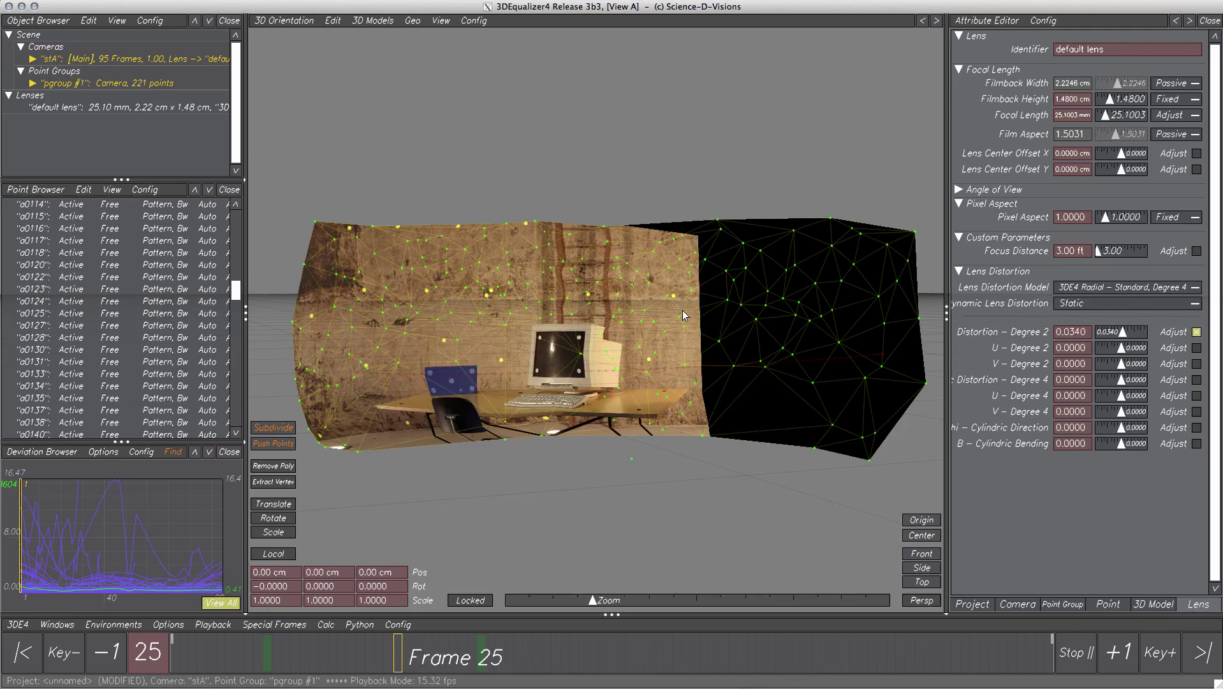
right_drag(672, 312, 737, 475)
middle_drag(737, 475, 548, 453)
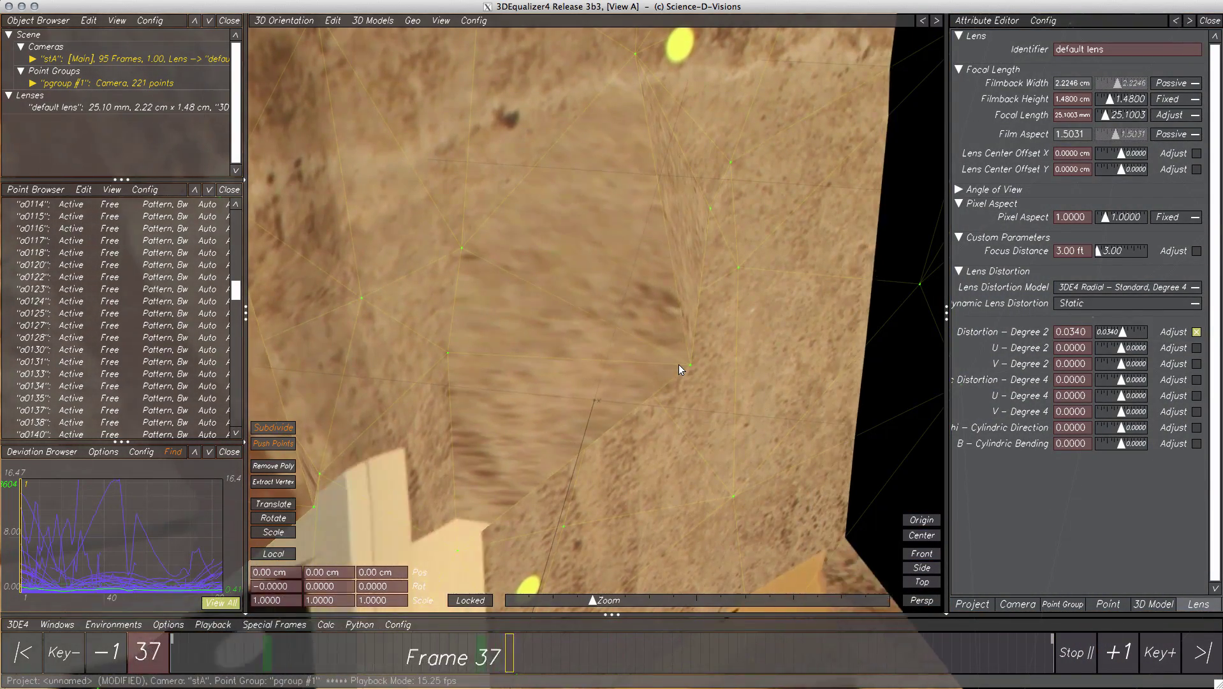
key(space)
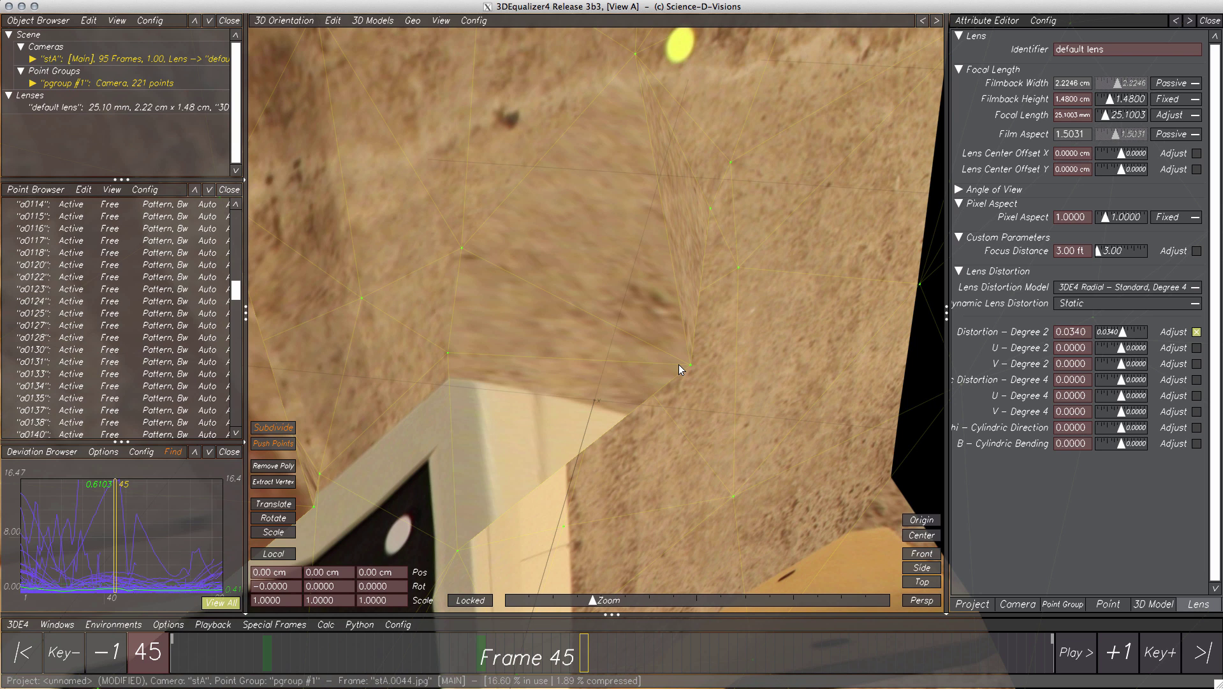
Activate the Translate tool and select the wall mesh point at the corner above the monitor
click(285, 504)
click(678, 361)
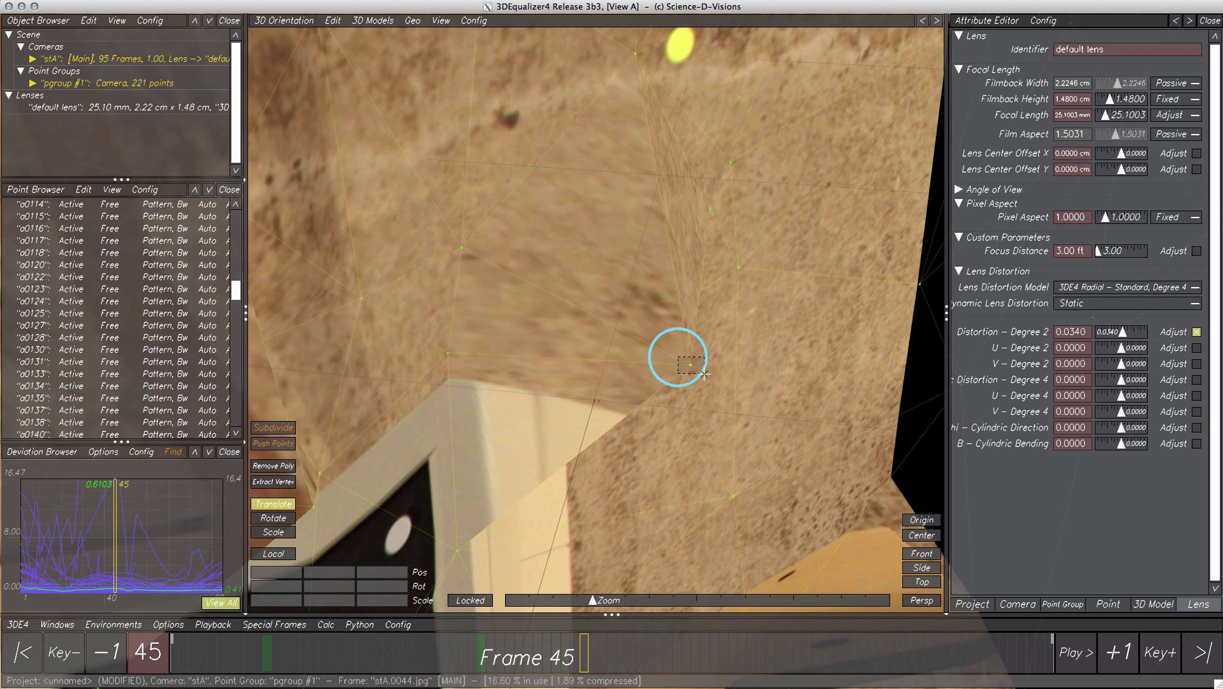
click(679, 277)
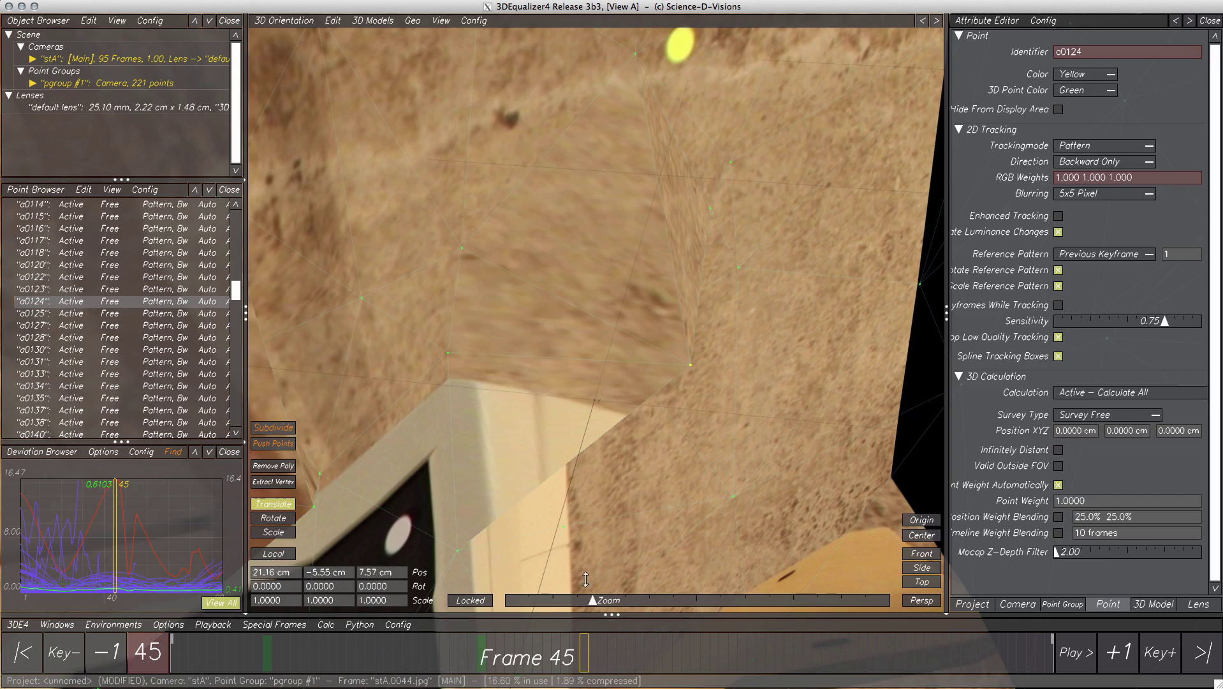
Select the stA camera in the scene overview, try to translate it, and unlock the 3D view for editing
alt+right_drag(747, 513, 537, 339)
middle_drag(538, 338, 653, 399)
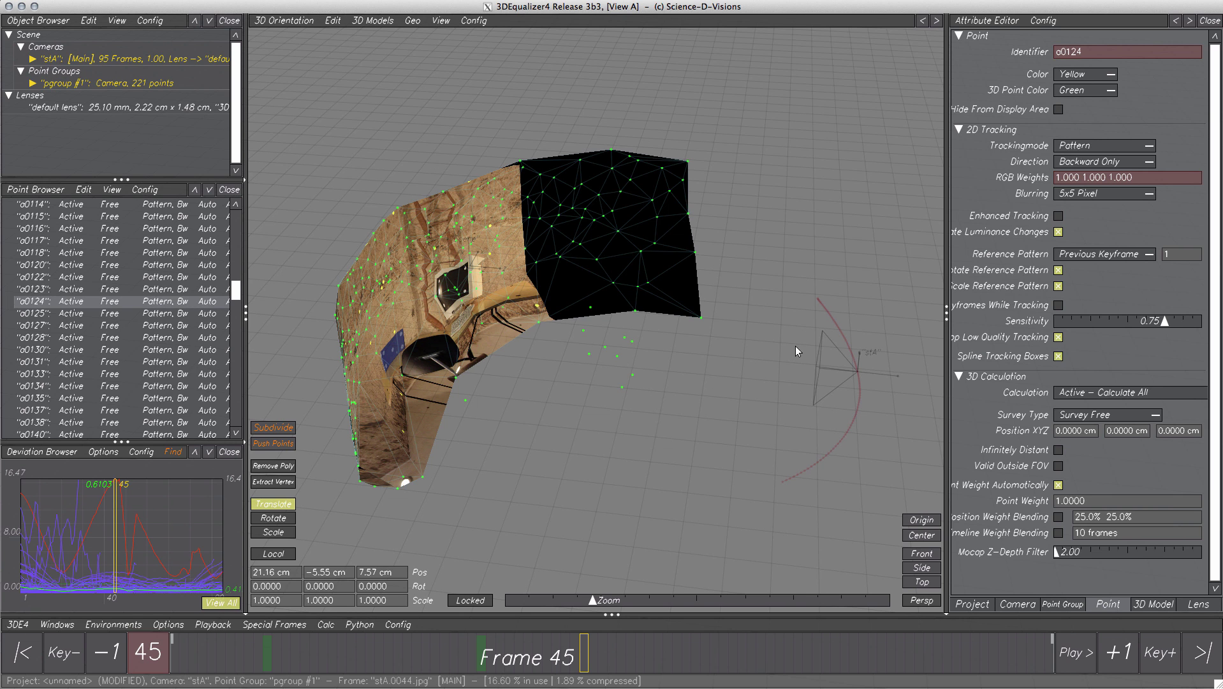
click(823, 369)
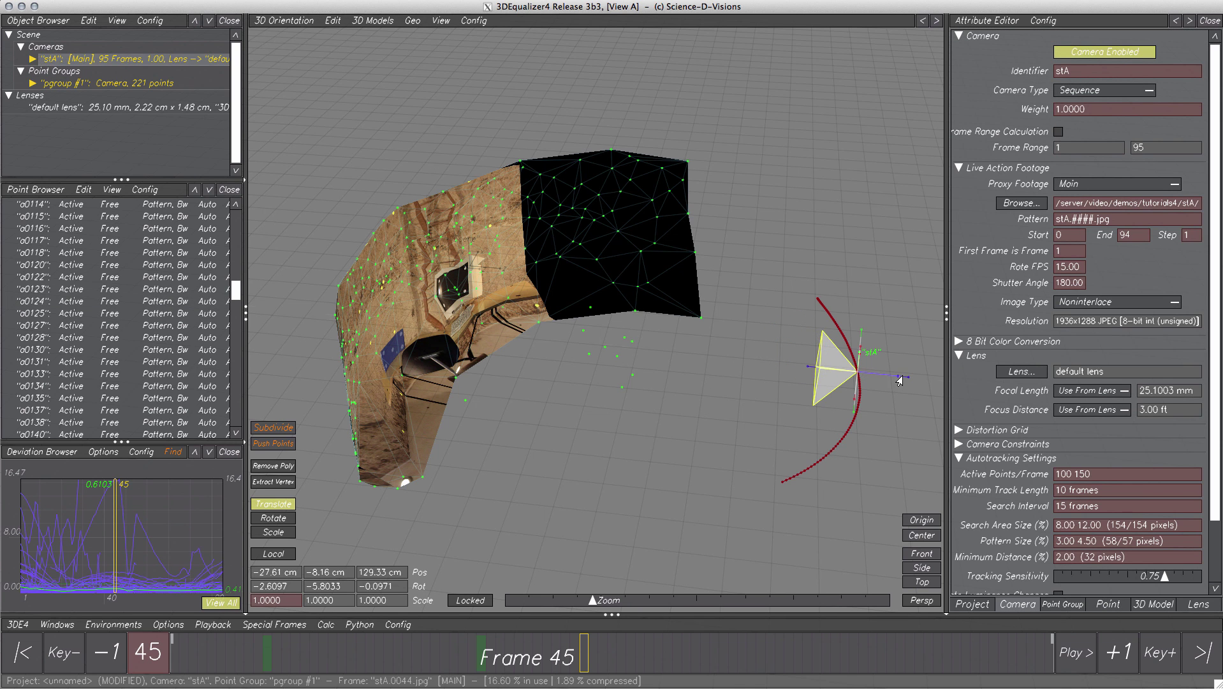
middle_drag(899, 380, 878, 400)
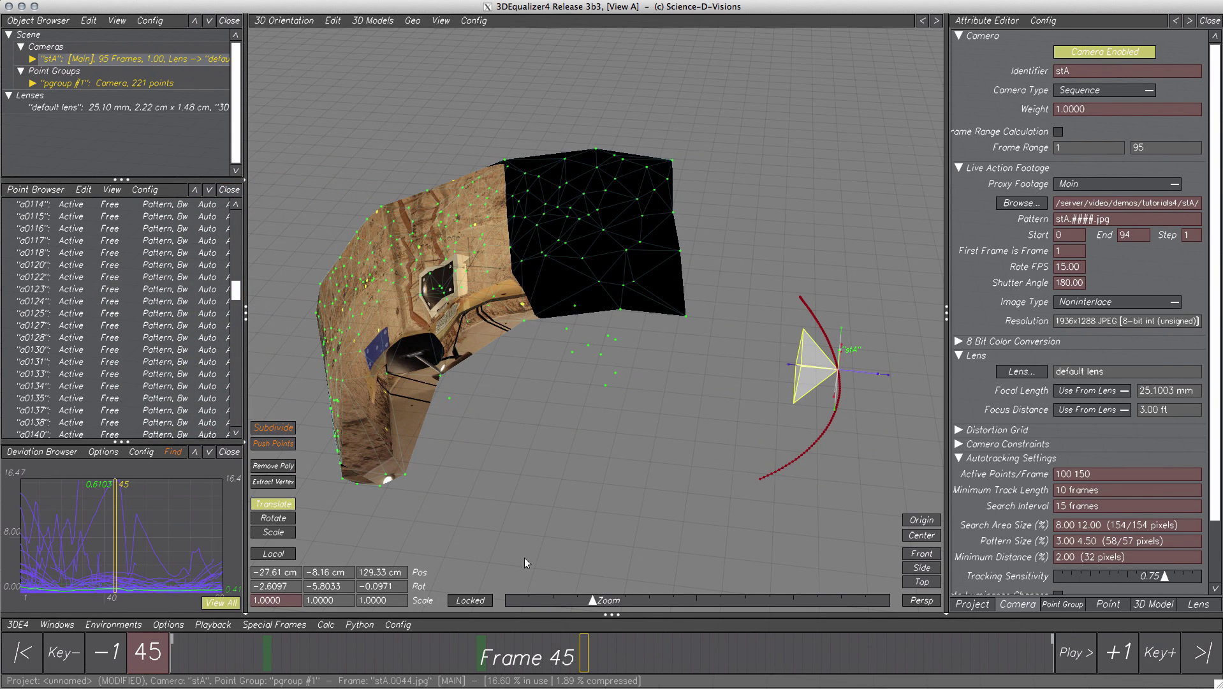
click(470, 600)
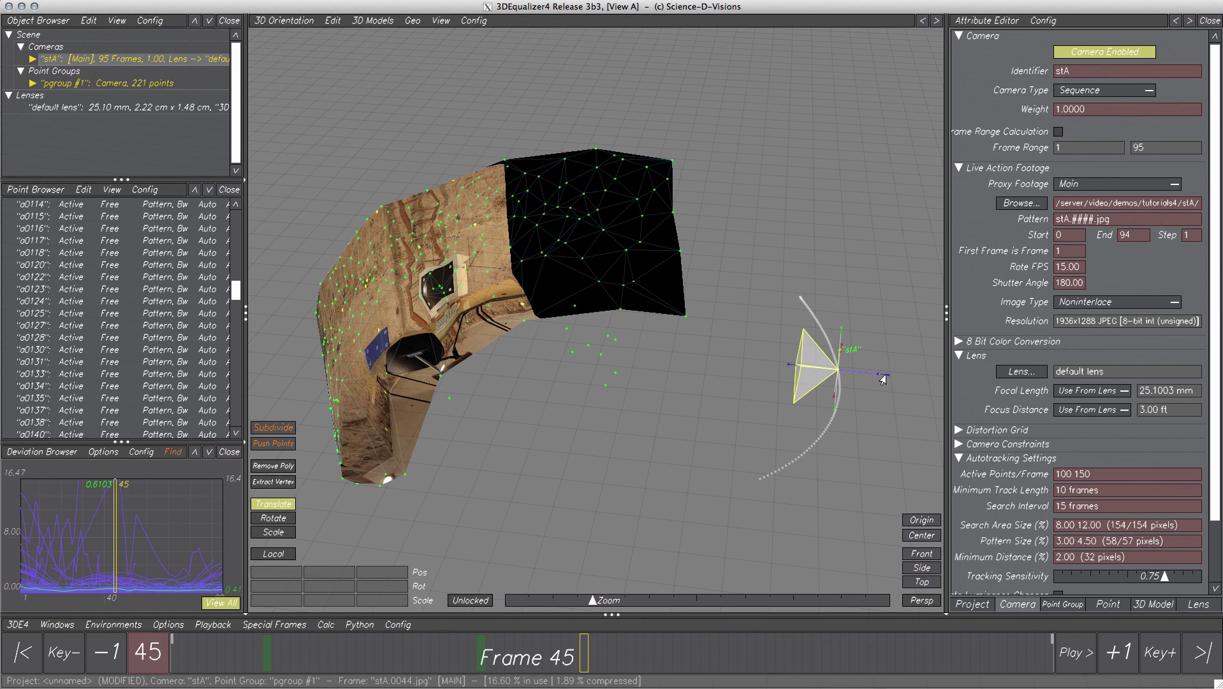
Displace the stA camera, the end of its camera path and a few loose 3D points freehand
drag(883, 380, 934, 387)
mouse_move(729, 432)
mouse_down()
mouse_move(807, 498)
mouse_move(721, 451)
mouse_up()
key(r)
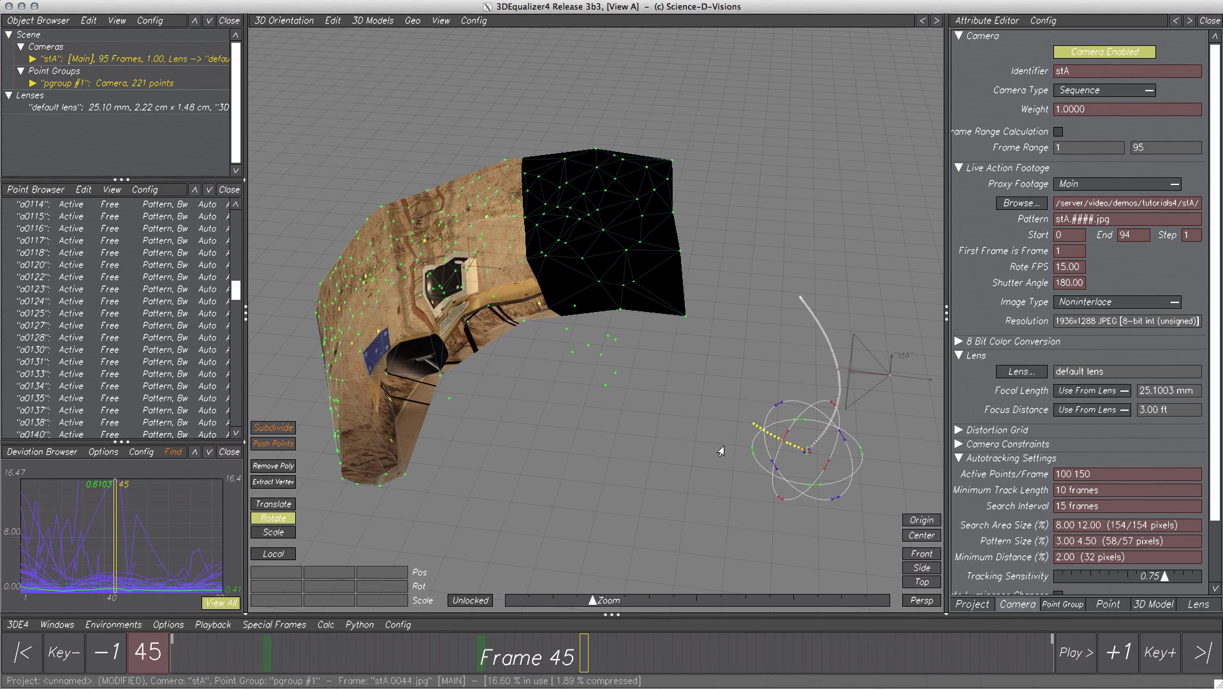
drag(582, 348, 577, 507)
key(t)
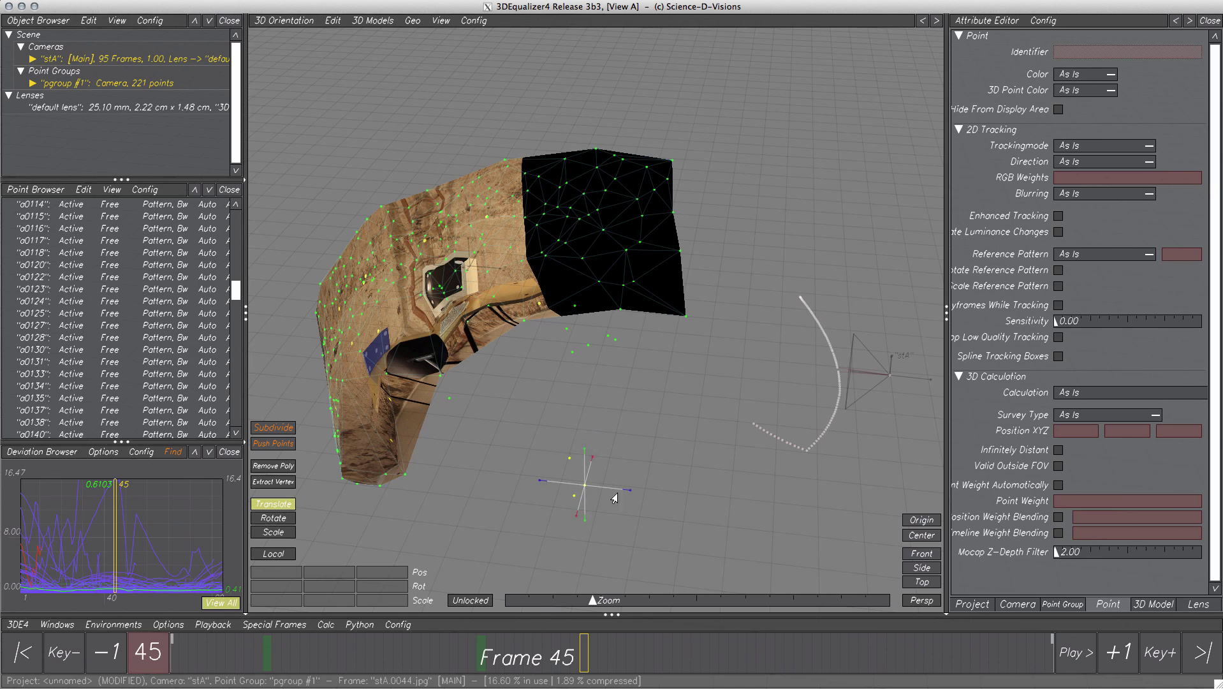
drag(652, 448, 677, 468)
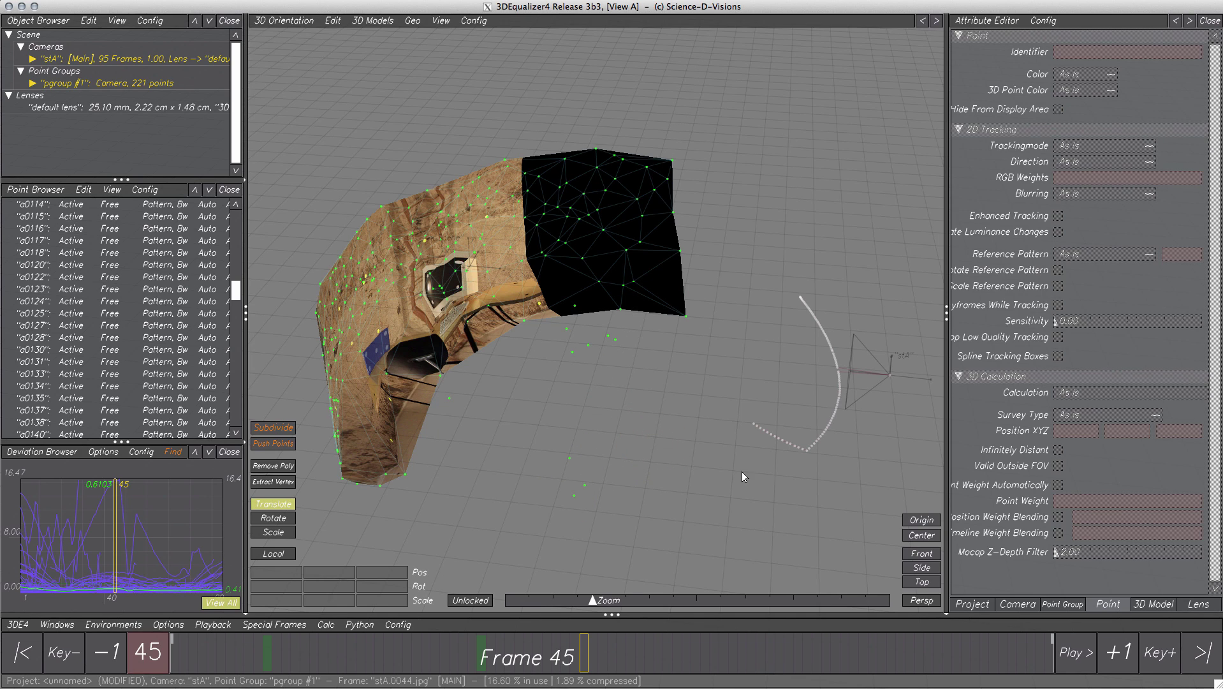
middle_drag(742, 471, 687, 463)
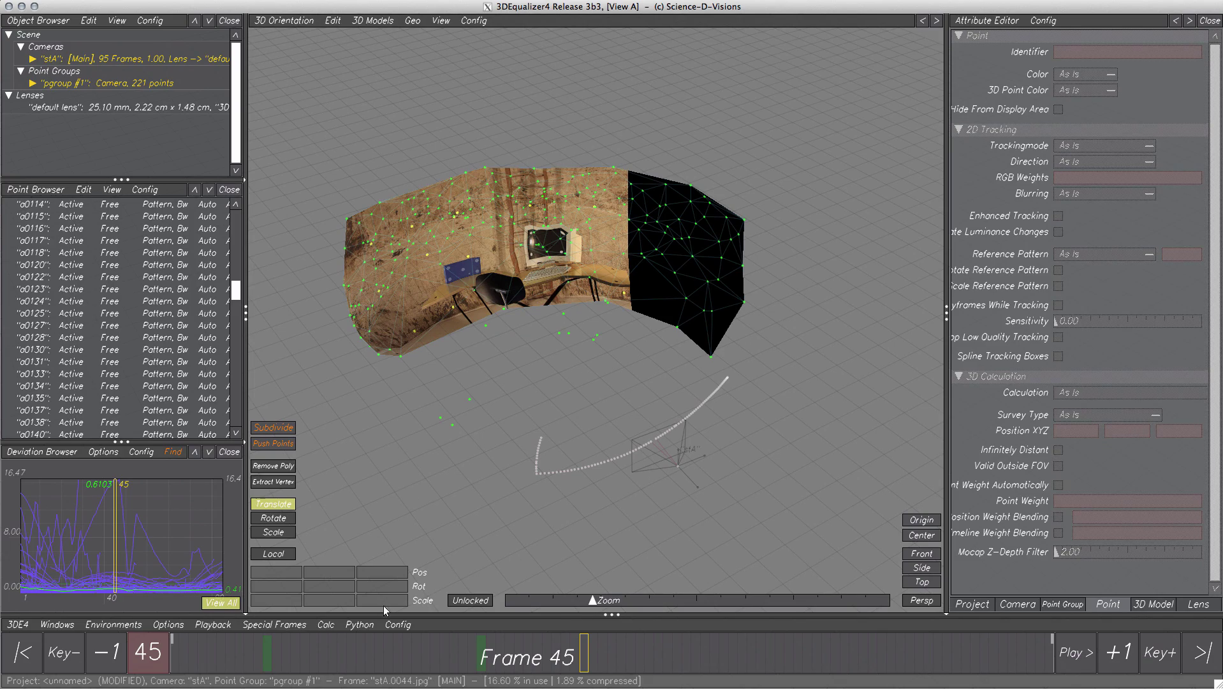
Recalculate all objects from scratch and use the result
click(324, 625)
click(357, 499)
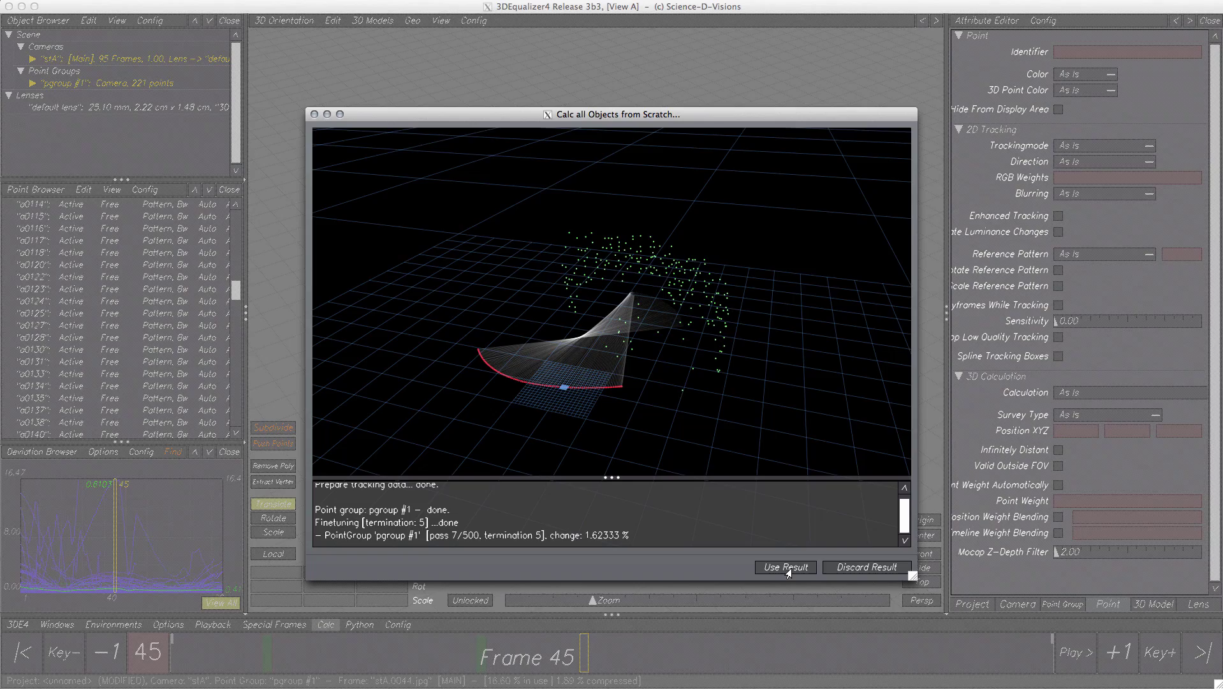
click(786, 567)
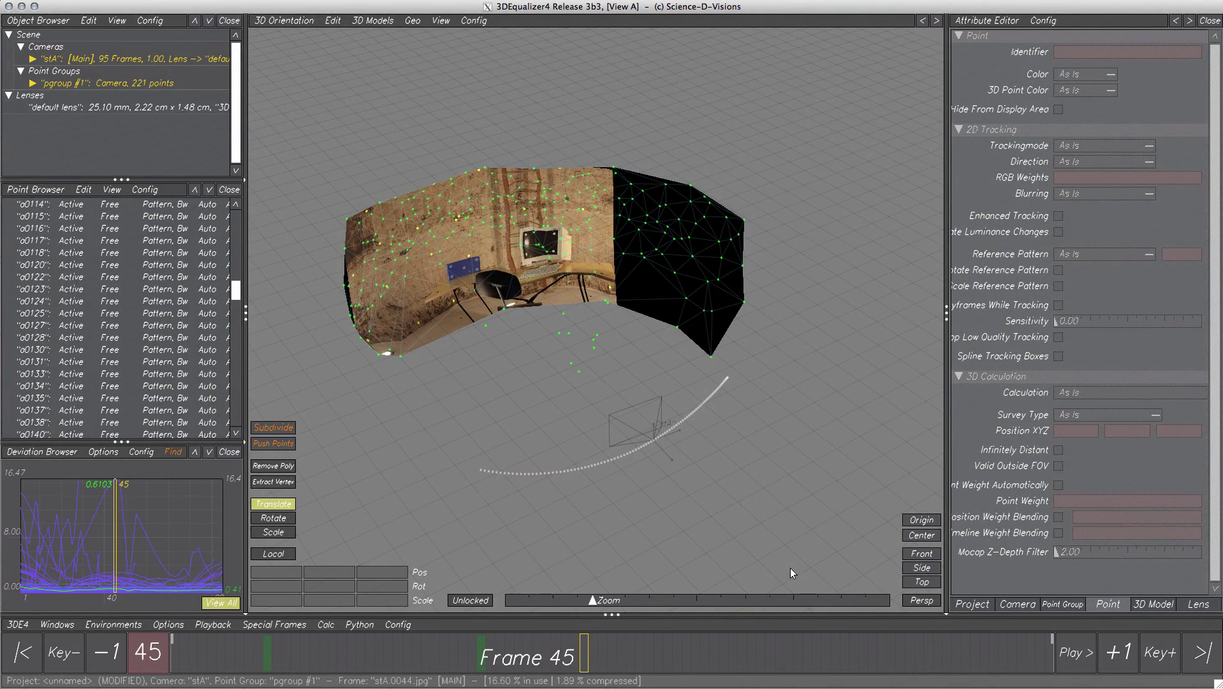
Select the wall mesh point beside the monitor's upper corner and translate it to about X 20.45 cm, Z 8.52 cm
right_drag(568, 208, 652, 412)
middle_drag(434, 47, 666, 575)
drag(693, 324, 728, 387)
middle_drag(729, 385, 648, 363)
click(629, 373)
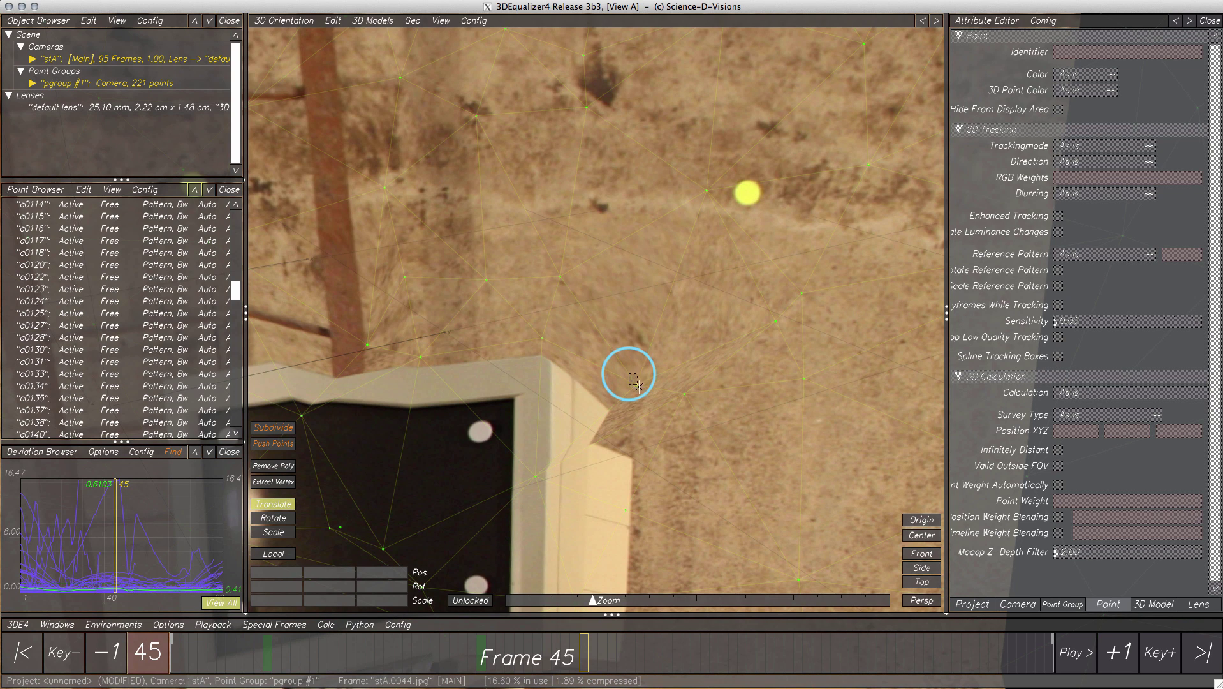
click(651, 311)
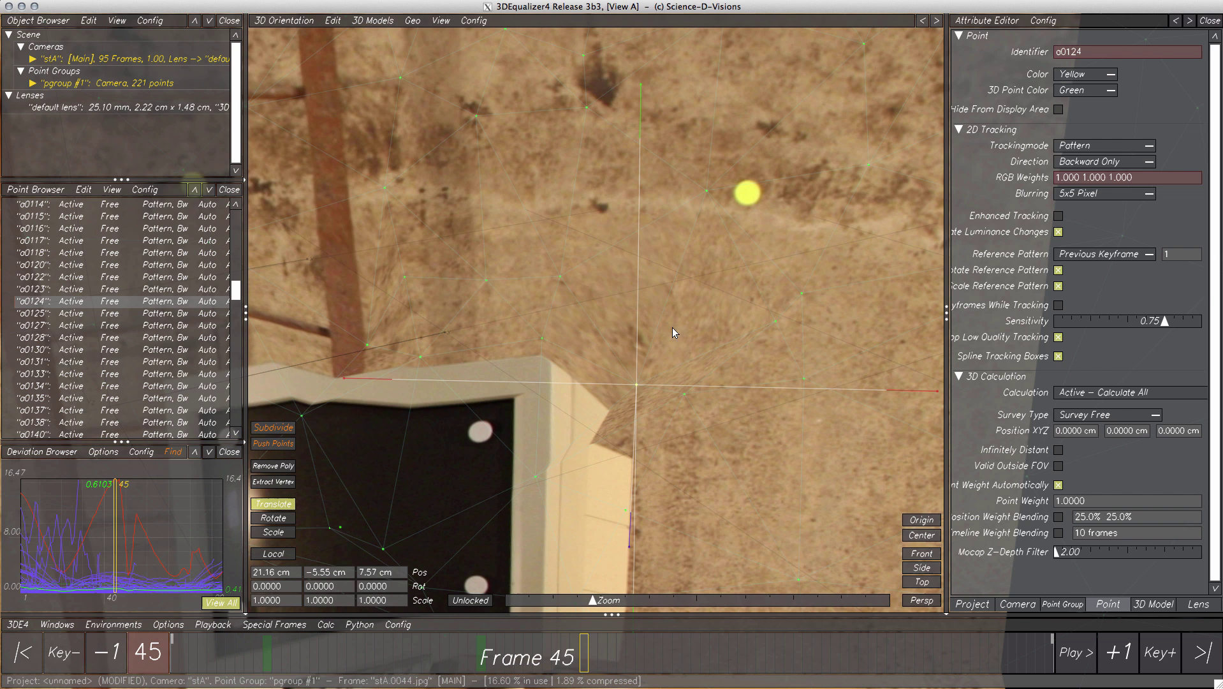
mouse_move(626, 538)
mouse_down()
mouse_move(636, 573)
mouse_move(623, 510)
mouse_move(625, 558)
mouse_up()
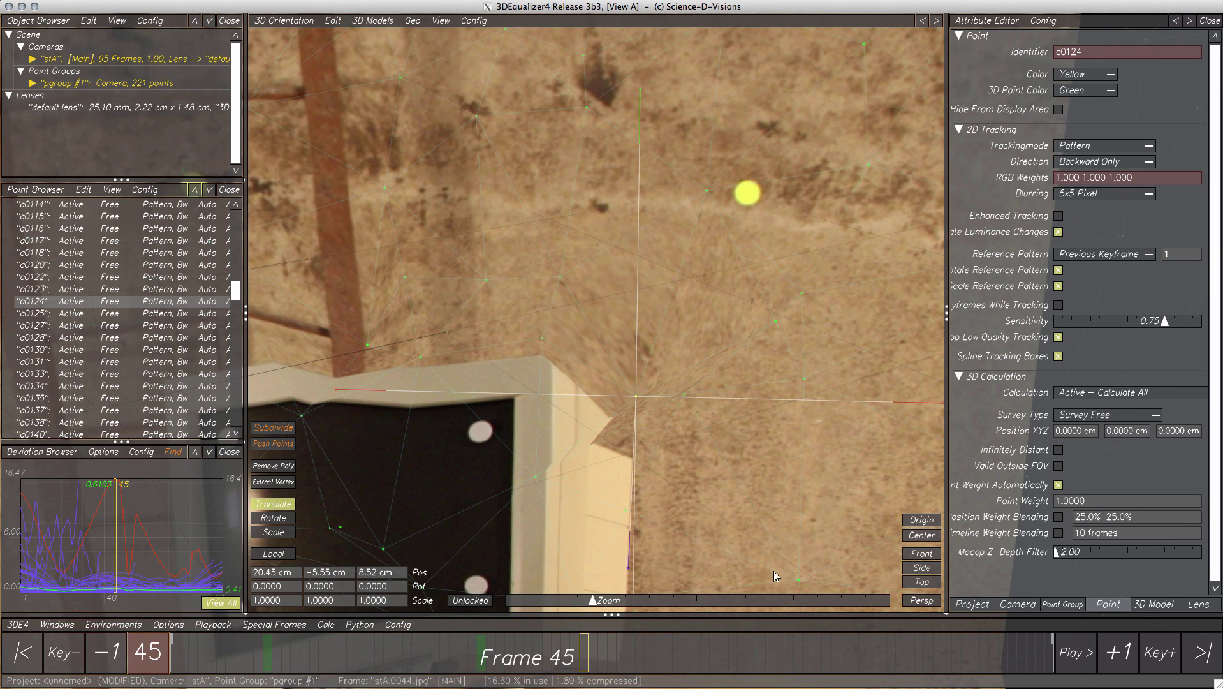
Play the sequence and translate the same mesh point to about X 24.35 cm, Z 3.33 cm, then stop playback
click(1073, 651)
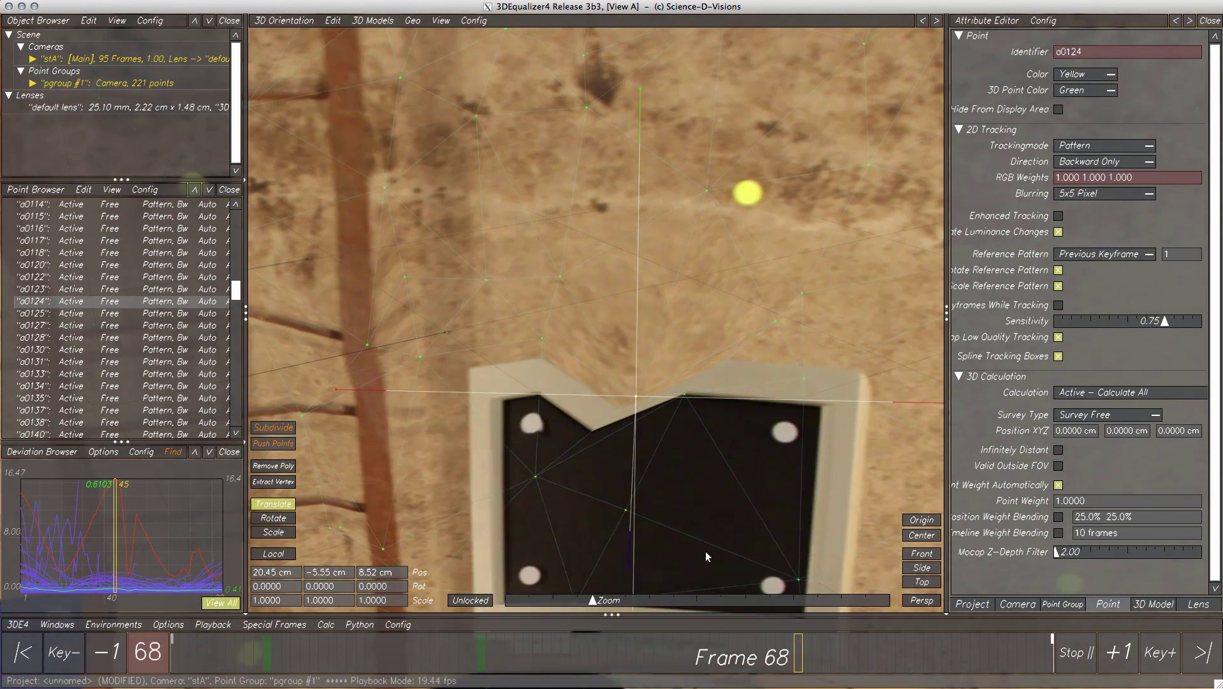
drag(628, 551, 618, 452)
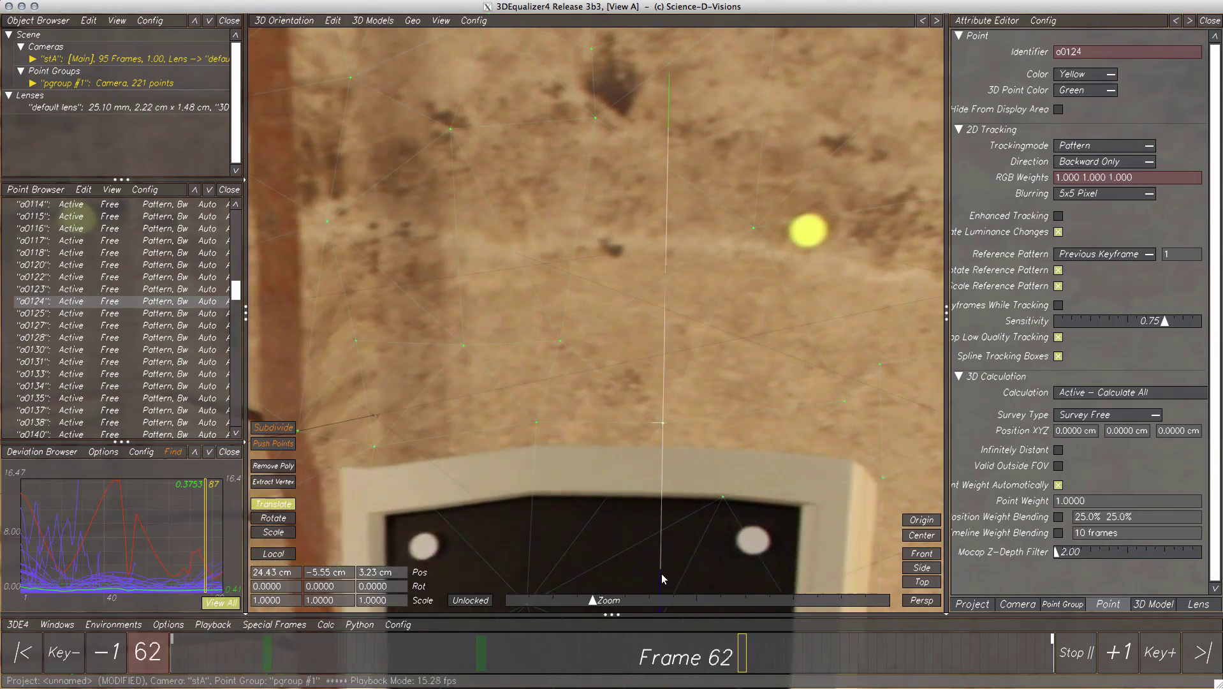
drag(661, 573, 655, 577)
click(704, 572)
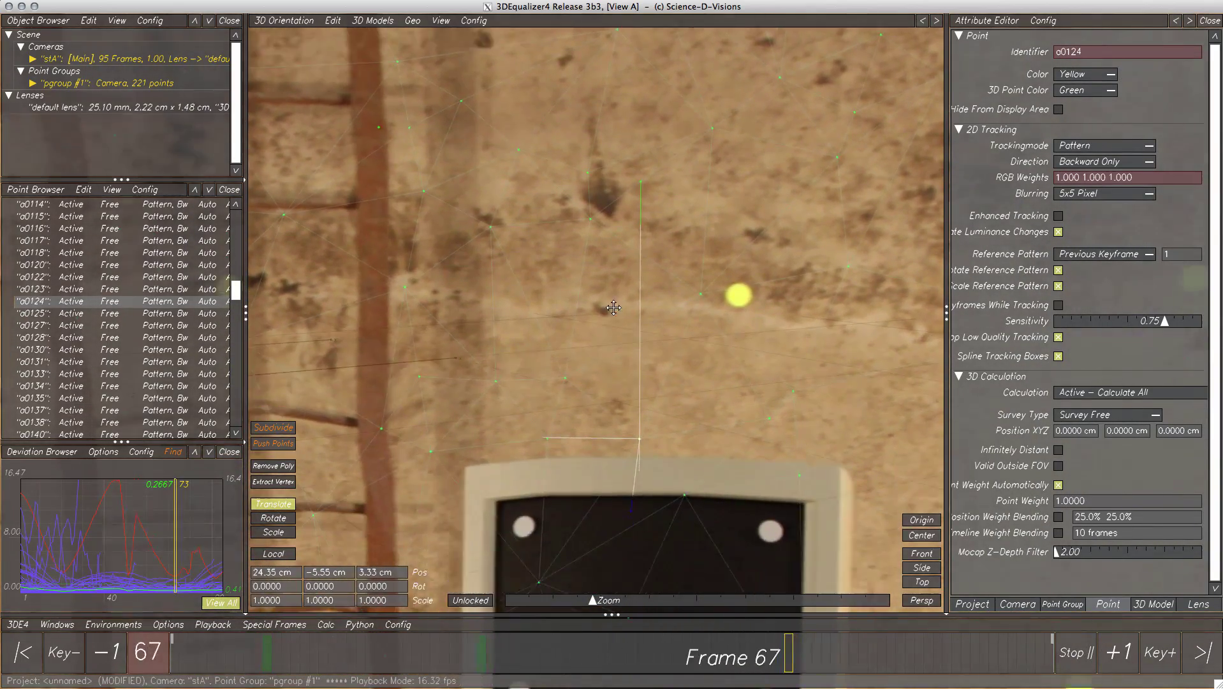
key(space)
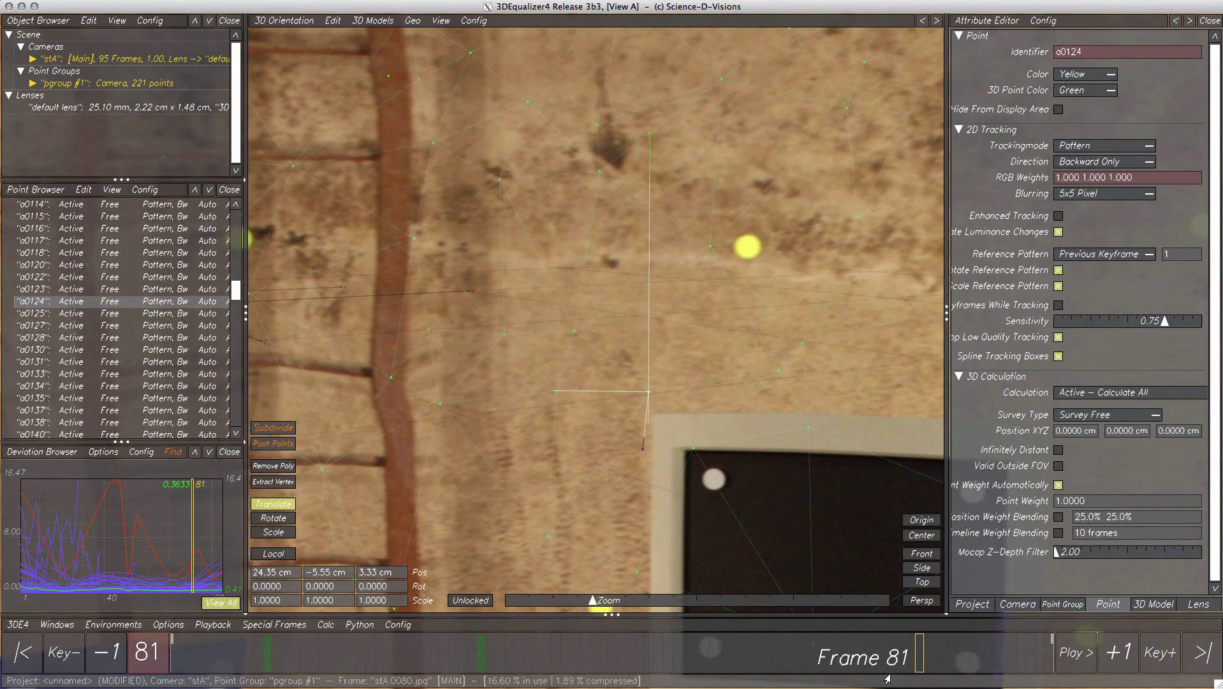
Play the sequence from frame 1 with the whole wall in view to check the footage projection, stopping at frame 48
drag(886, 656, 165, 643)
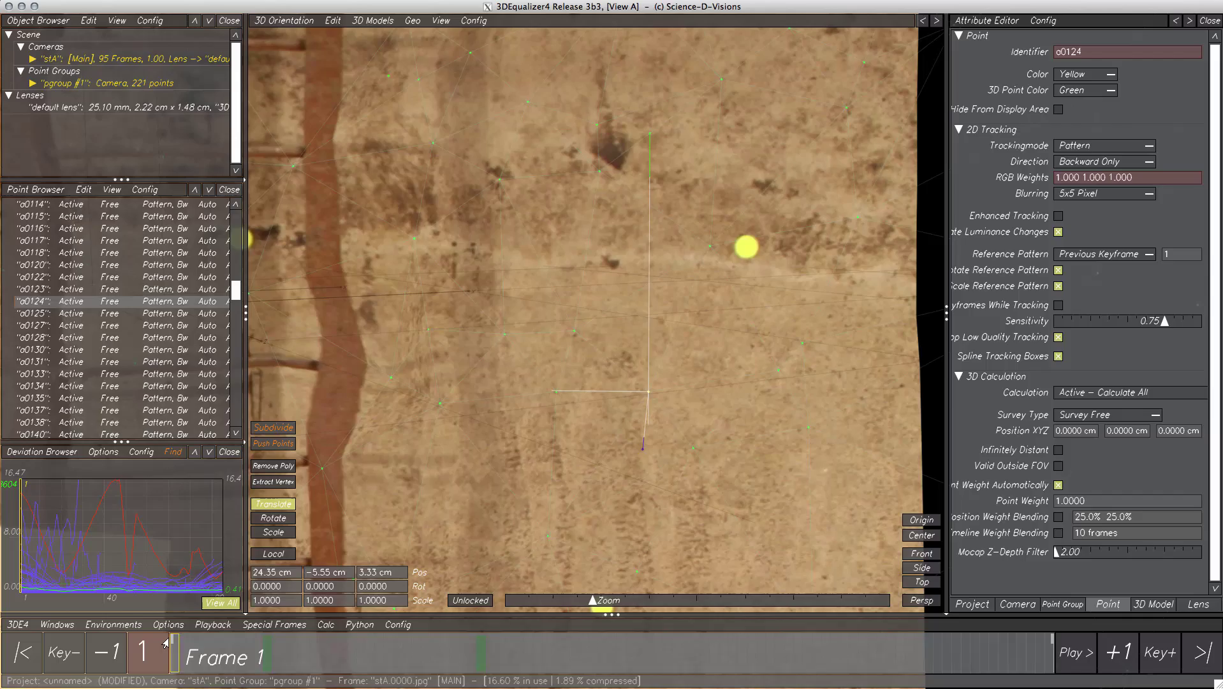
right_drag(679, 467, 438, 264)
middle_drag(568, 354, 642, 350)
drag(642, 350, 643, 376)
click(706, 516)
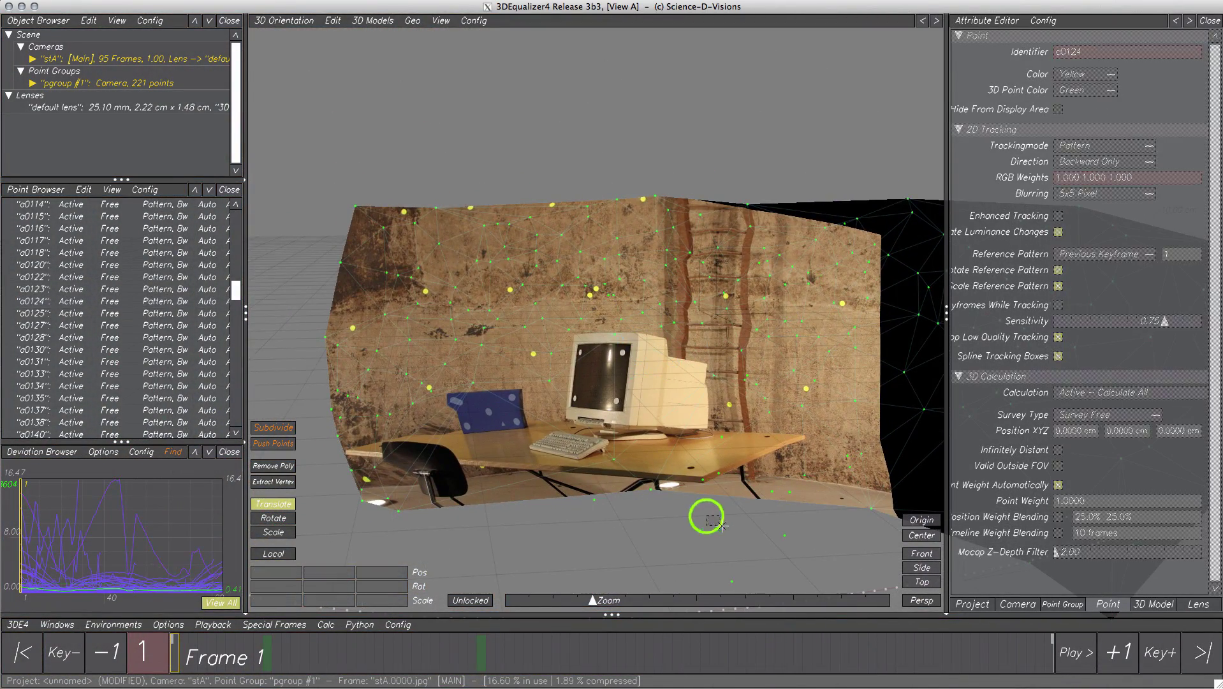
click(1075, 653)
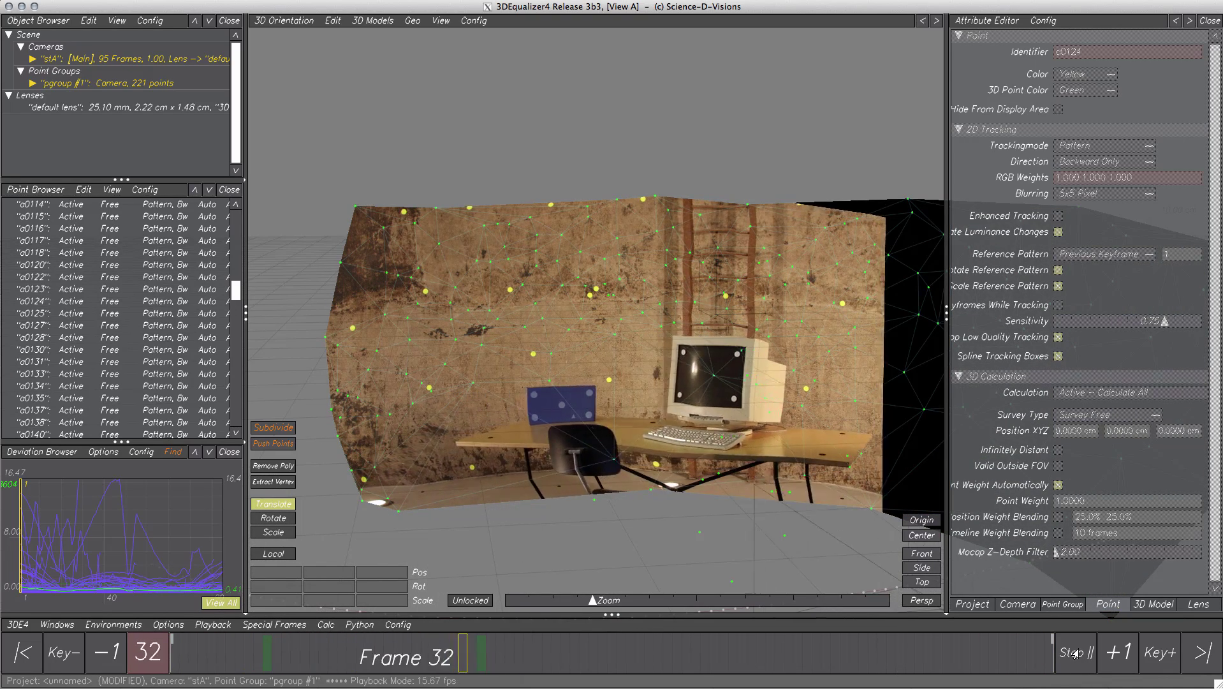
click(1075, 653)
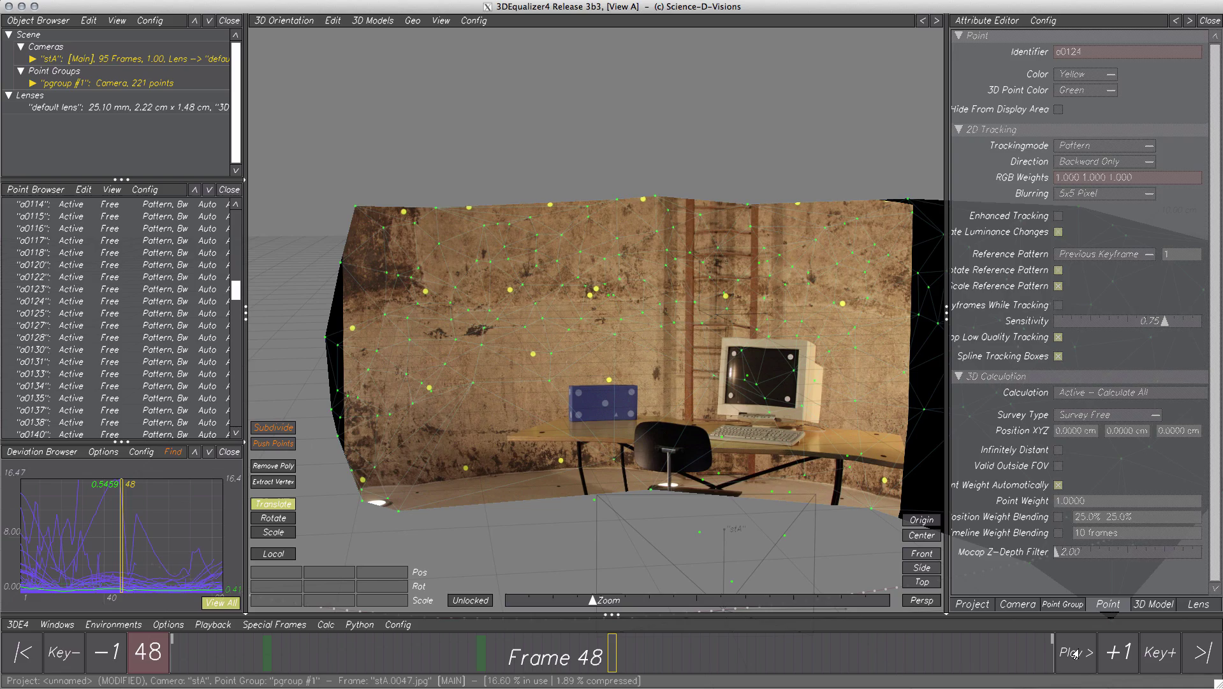
Inspect the wall above the desk and around the blue board up close, scrubbing between frames 48, 10 and 25
right_drag(537, 270, 645, 429)
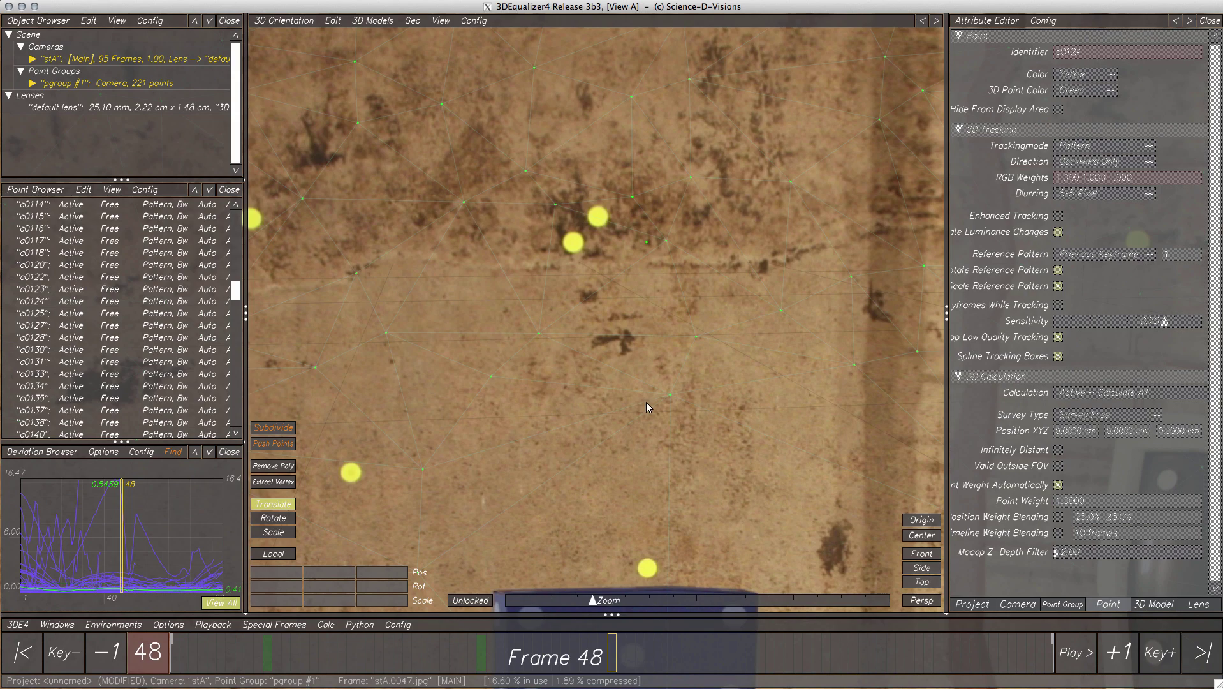
mouse_move(612, 650)
mouse_down()
mouse_move(176, 656)
mouse_move(281, 658)
mouse_move(258, 658)
mouse_up()
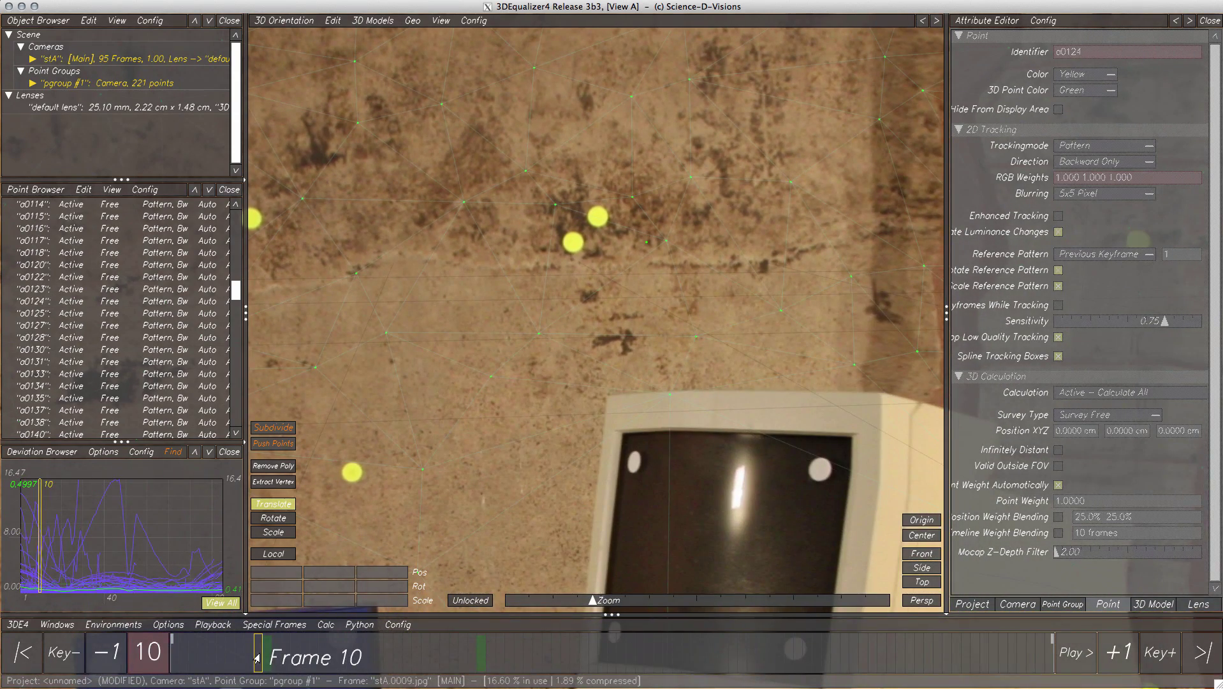
middle_drag(355, 483, 808, 202)
right_drag(775, 262, 819, 354)
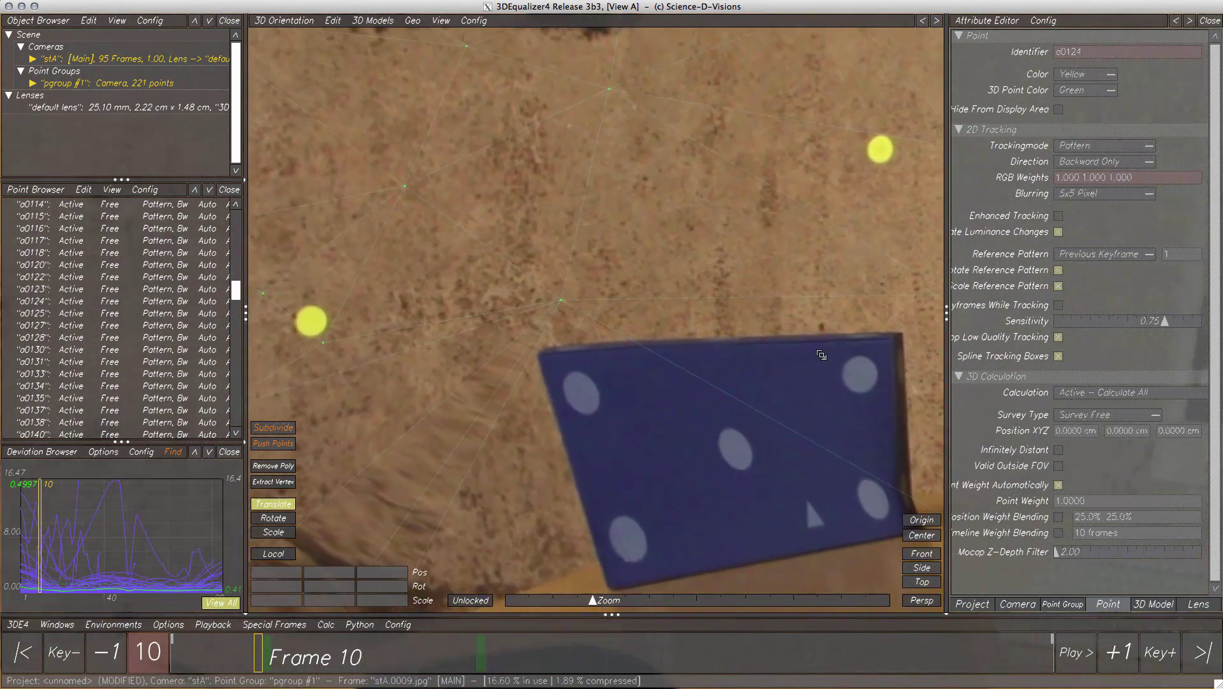
middle_drag(788, 360, 756, 367)
drag(757, 367, 629, 398)
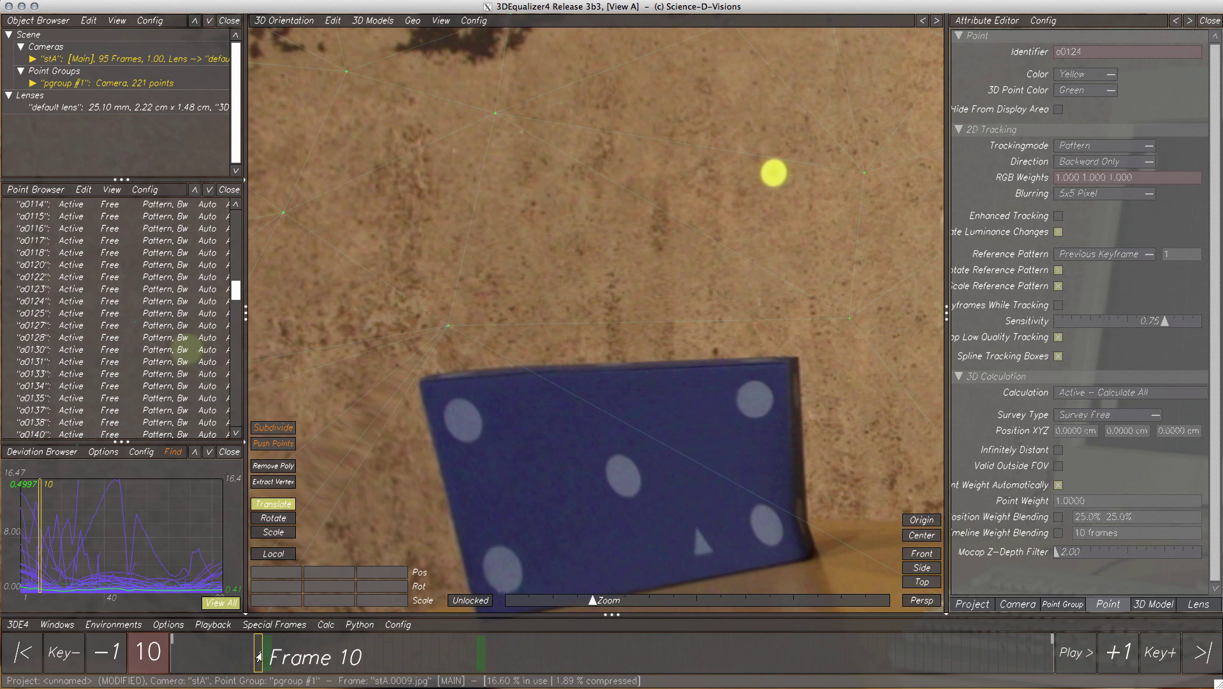
drag(258, 657, 394, 649)
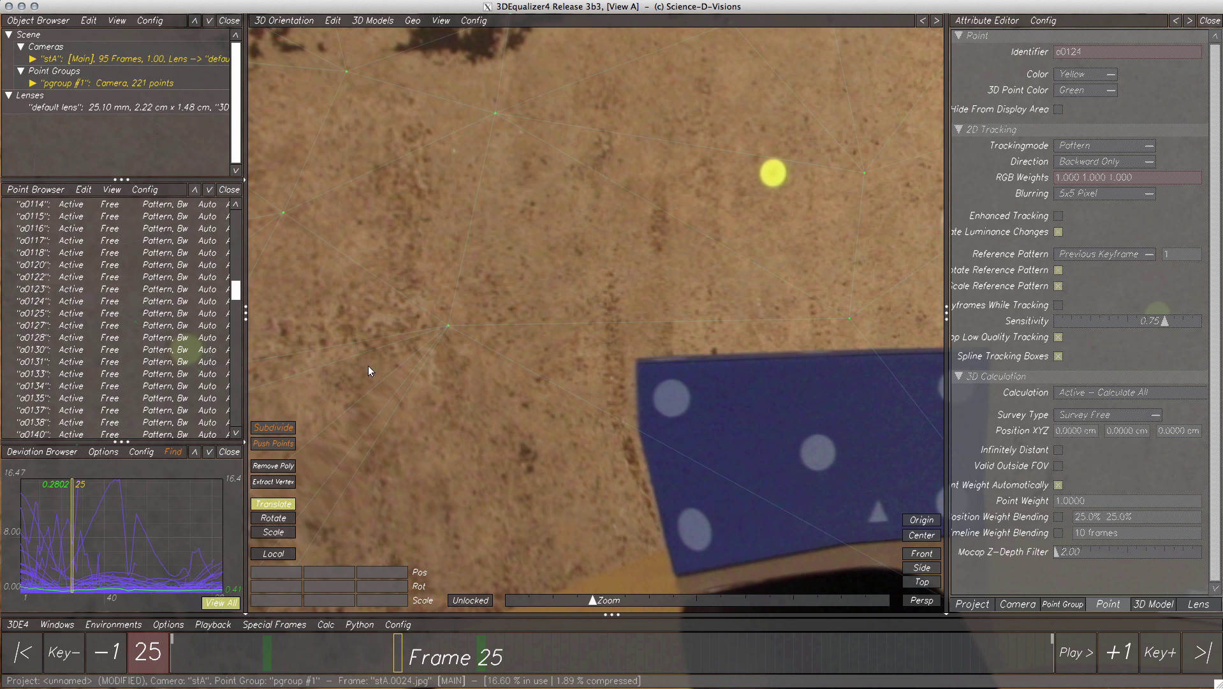
Subdivide the mesh edge between the two neighbouring points just above the blue board
click(418, 305)
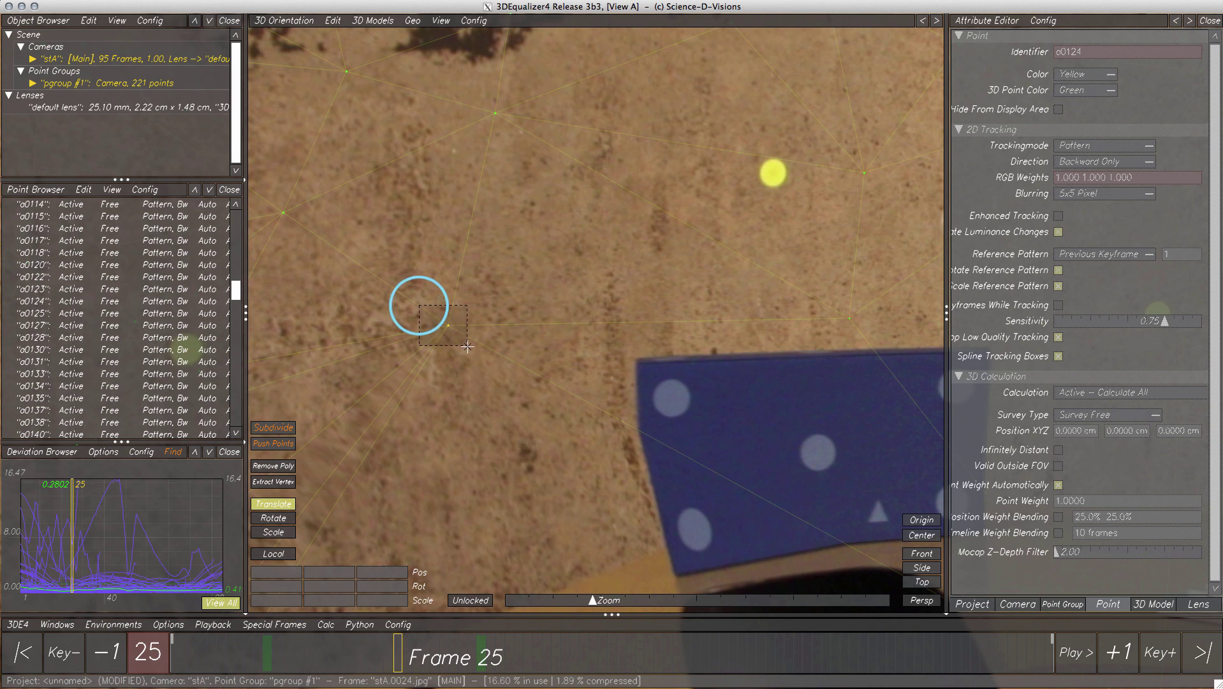
ctrl+click(829, 299)
click(723, 221)
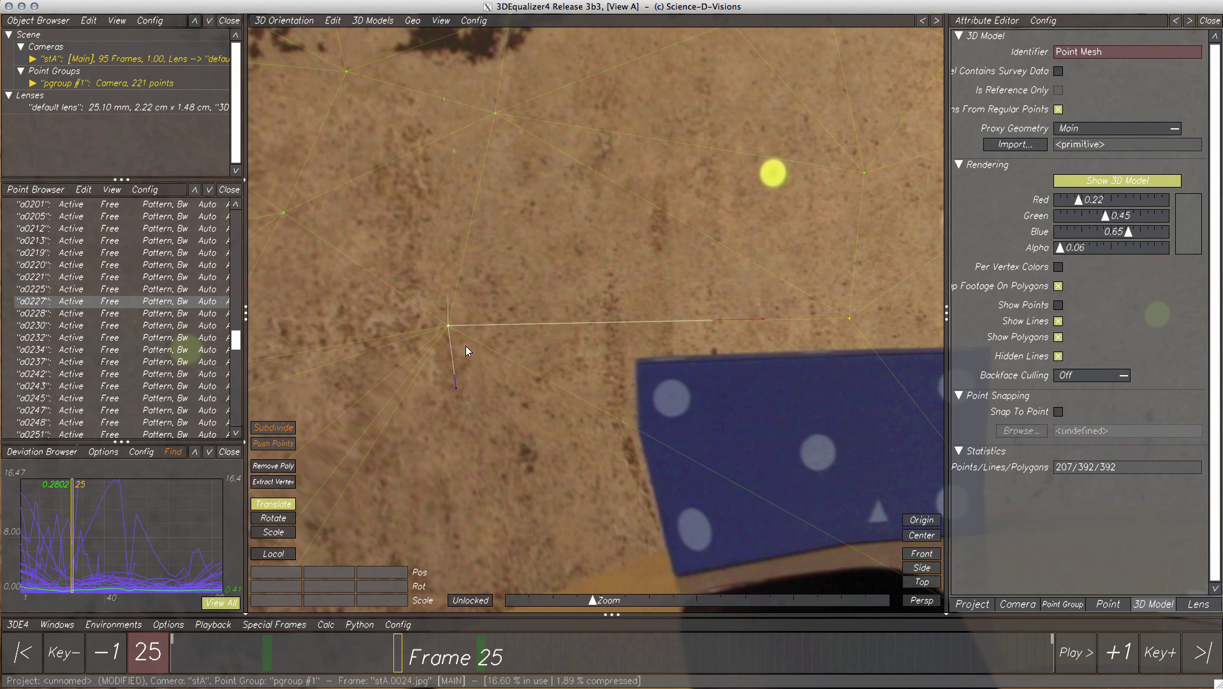
click(279, 429)
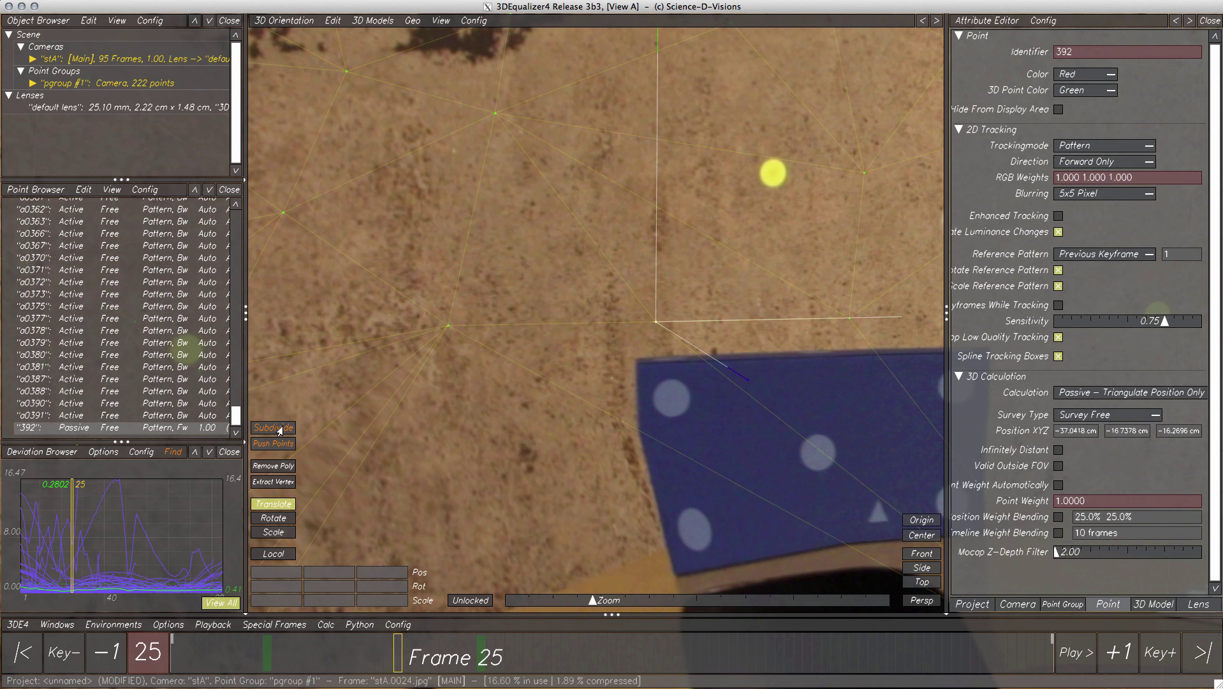
click(600, 238)
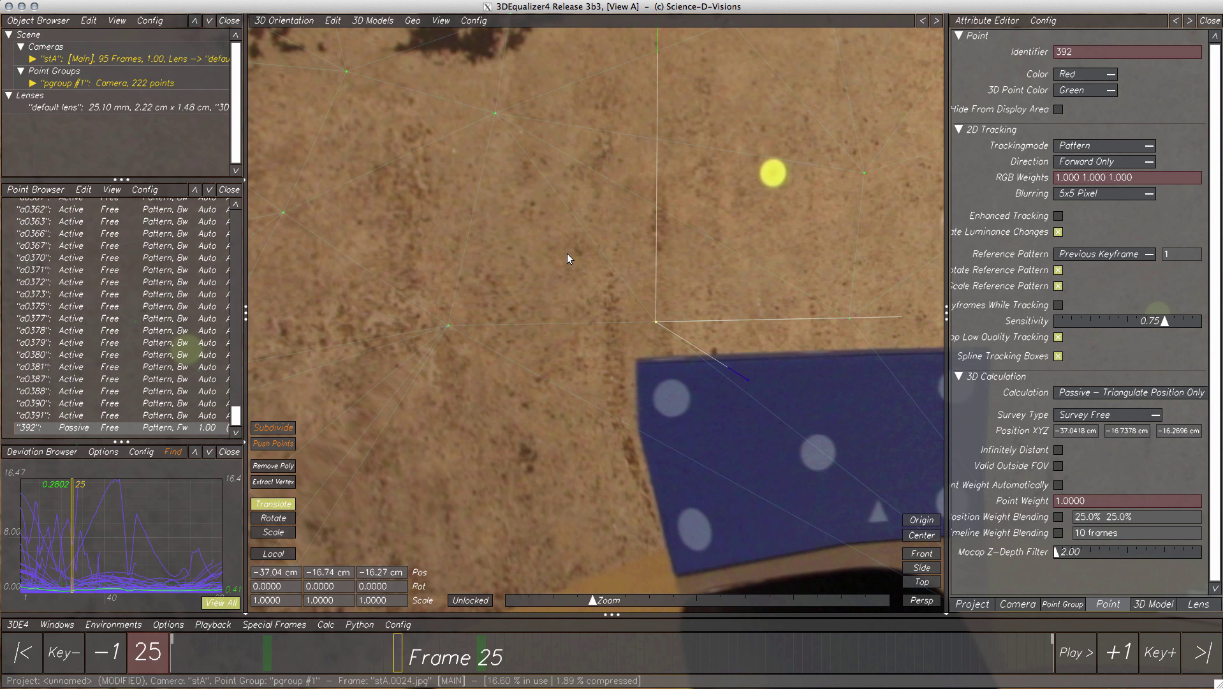
Play the sequence and limit the playback range so it ends at frame 44
key(space)
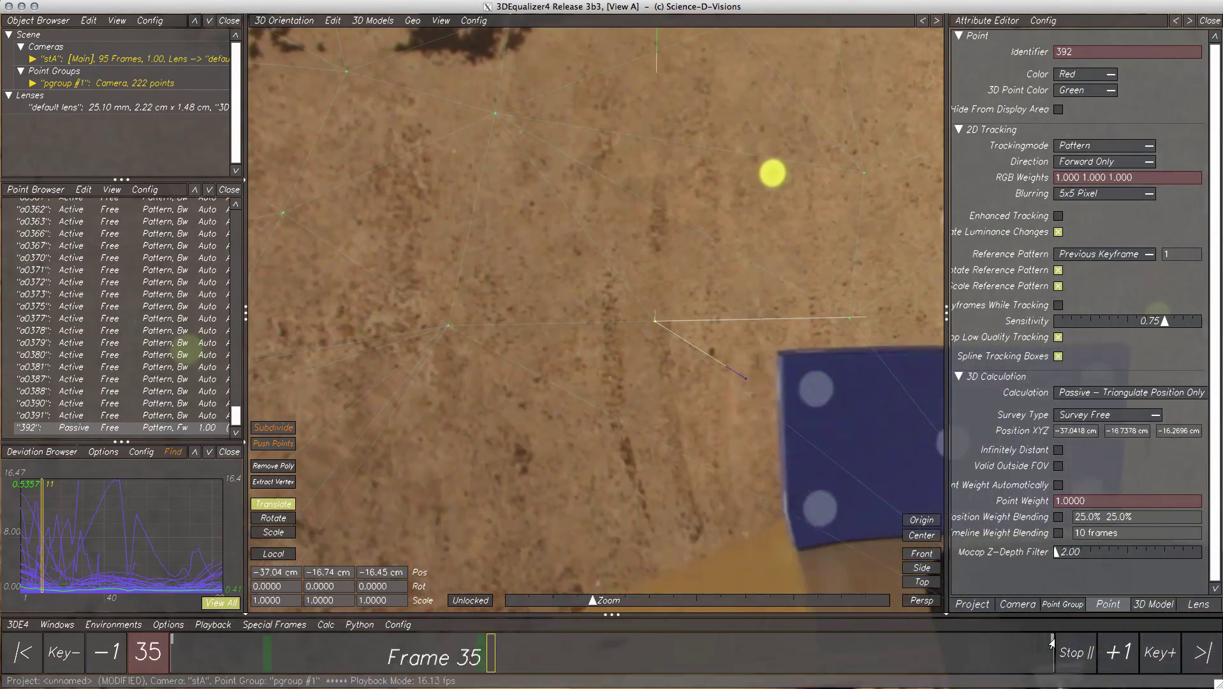
click(1049, 638)
drag(671, 642, 578, 640)
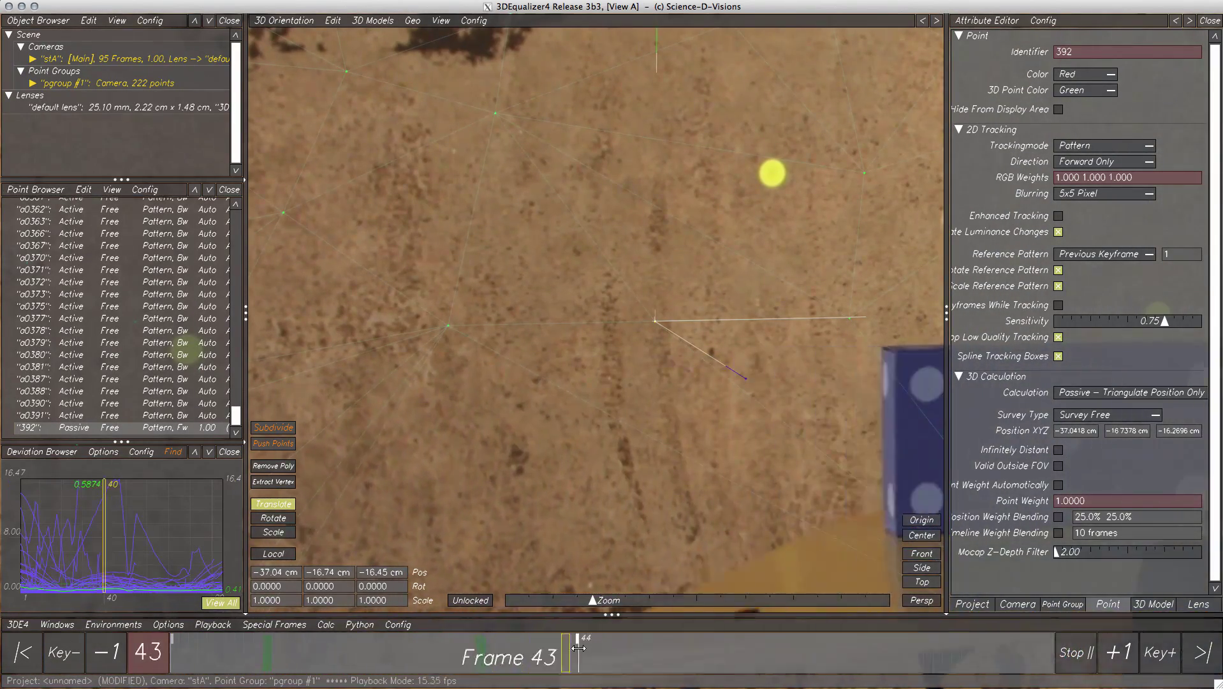
Translate the new mesh point above the blue board to about X -39.17 cm, Y -14.20 cm, Z -14.74 cm, then stop playback
click(733, 376)
drag(730, 378, 756, 383)
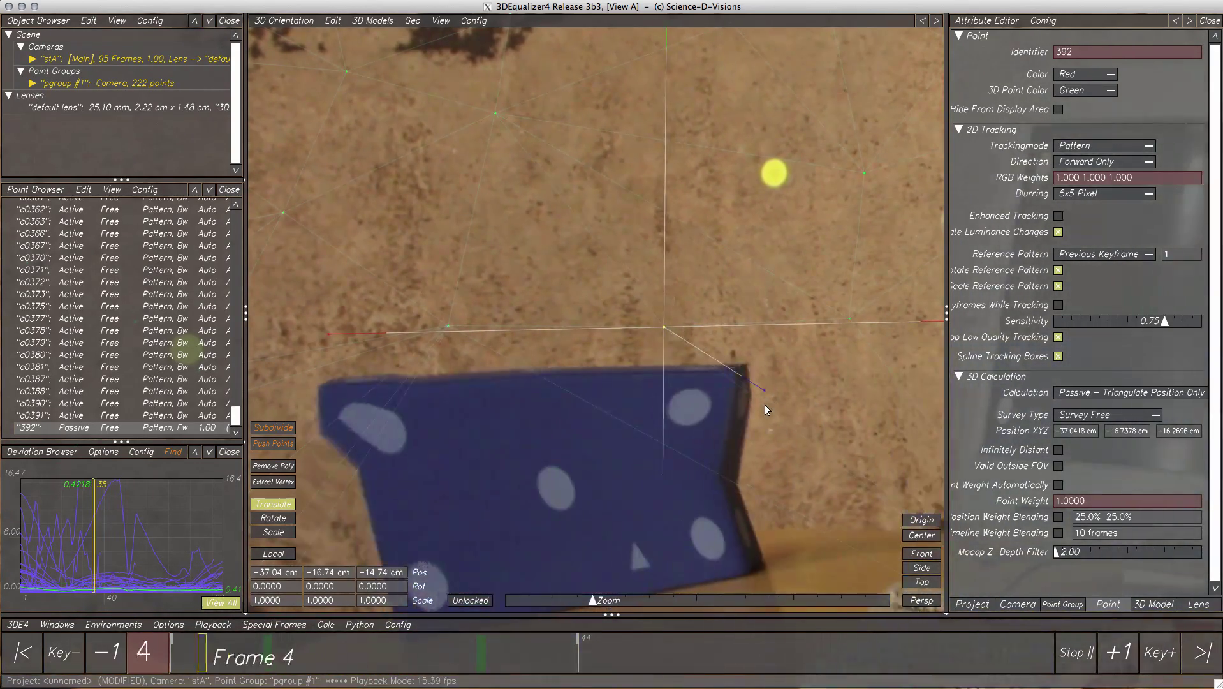
right_drag(765, 404, 702, 360)
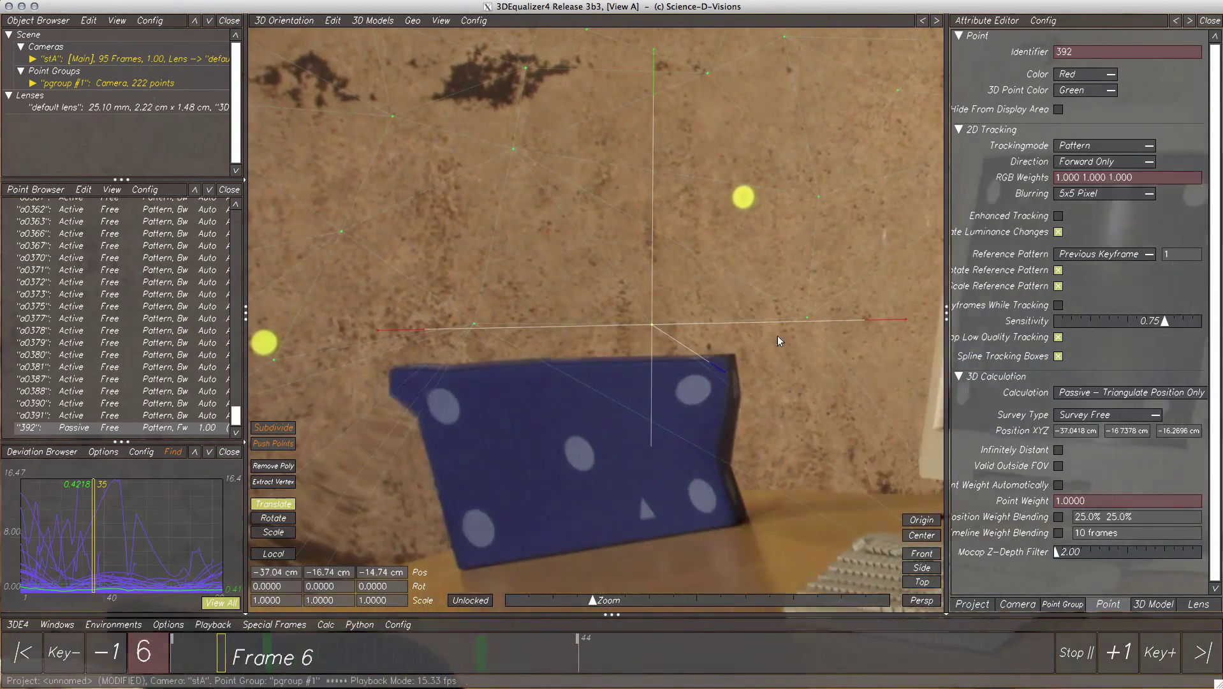
drag(879, 319, 840, 321)
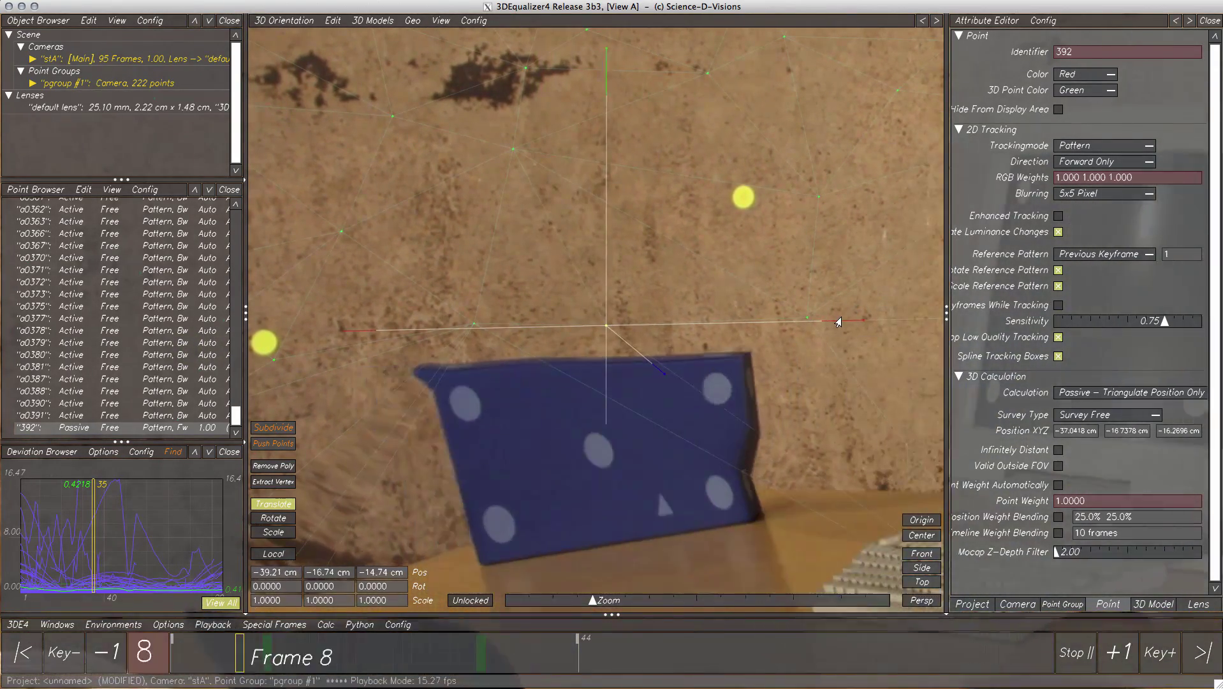
drag(606, 93, 601, 40)
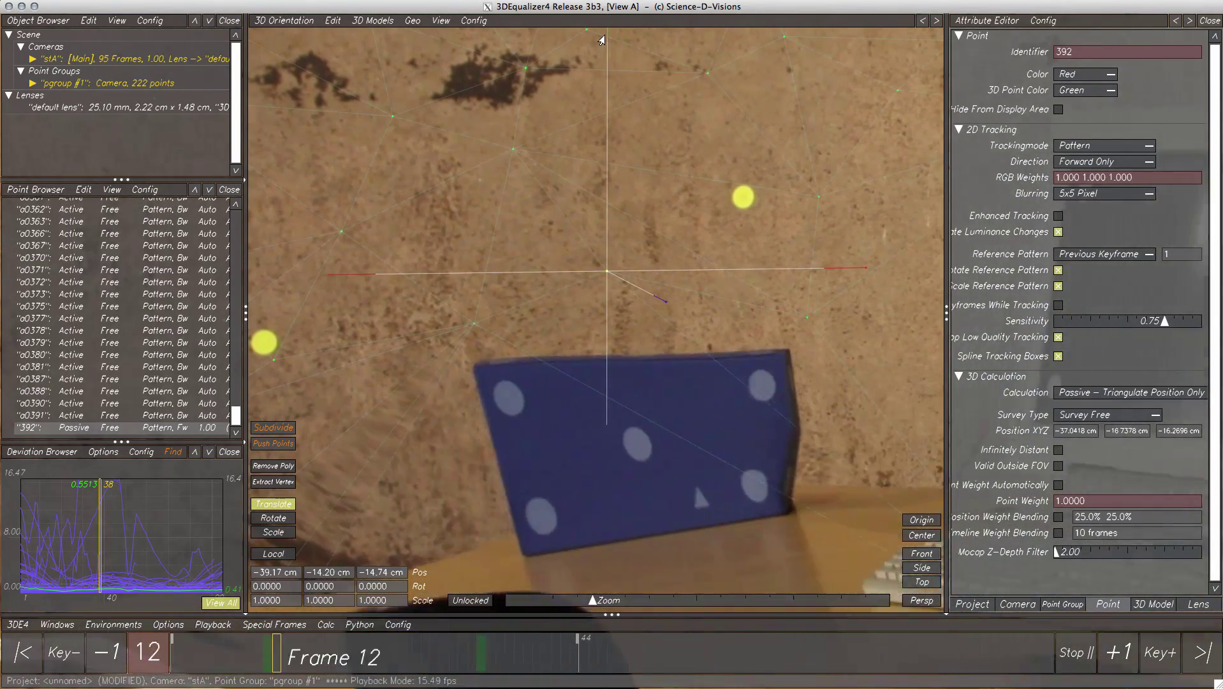
key(space)
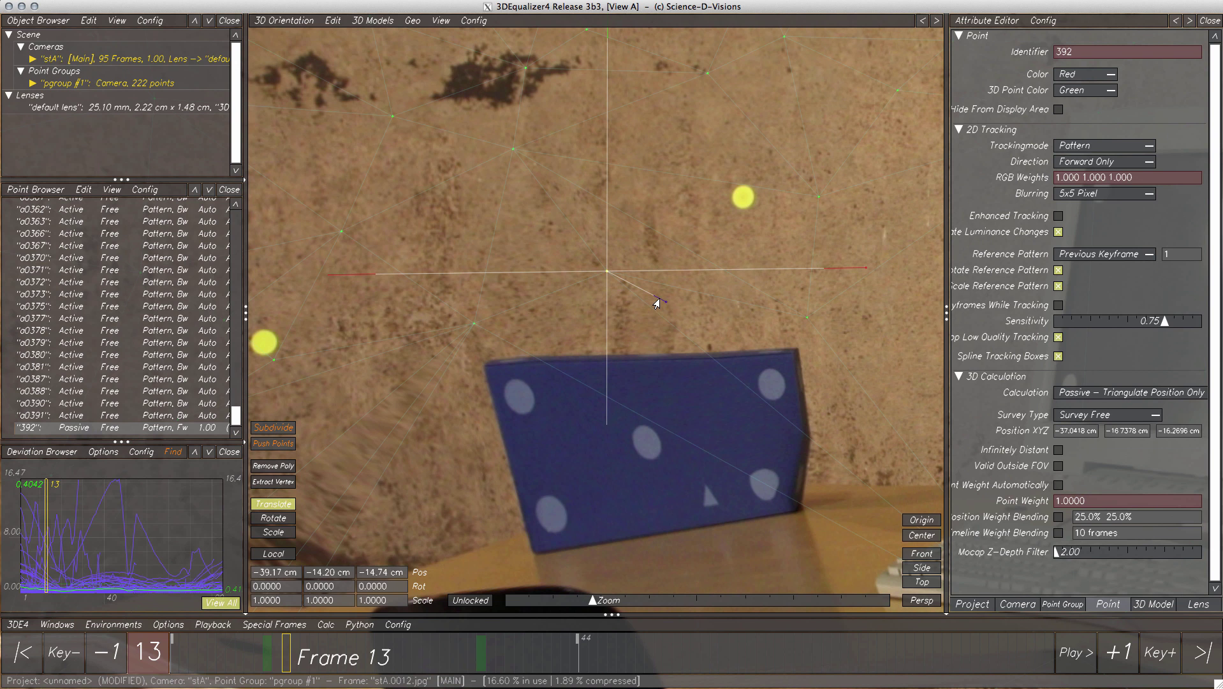
Switch to Manual Tracking at frame 1, showing the 3D points with distortion, with point 392 above the blue board in close view
click(293, 20)
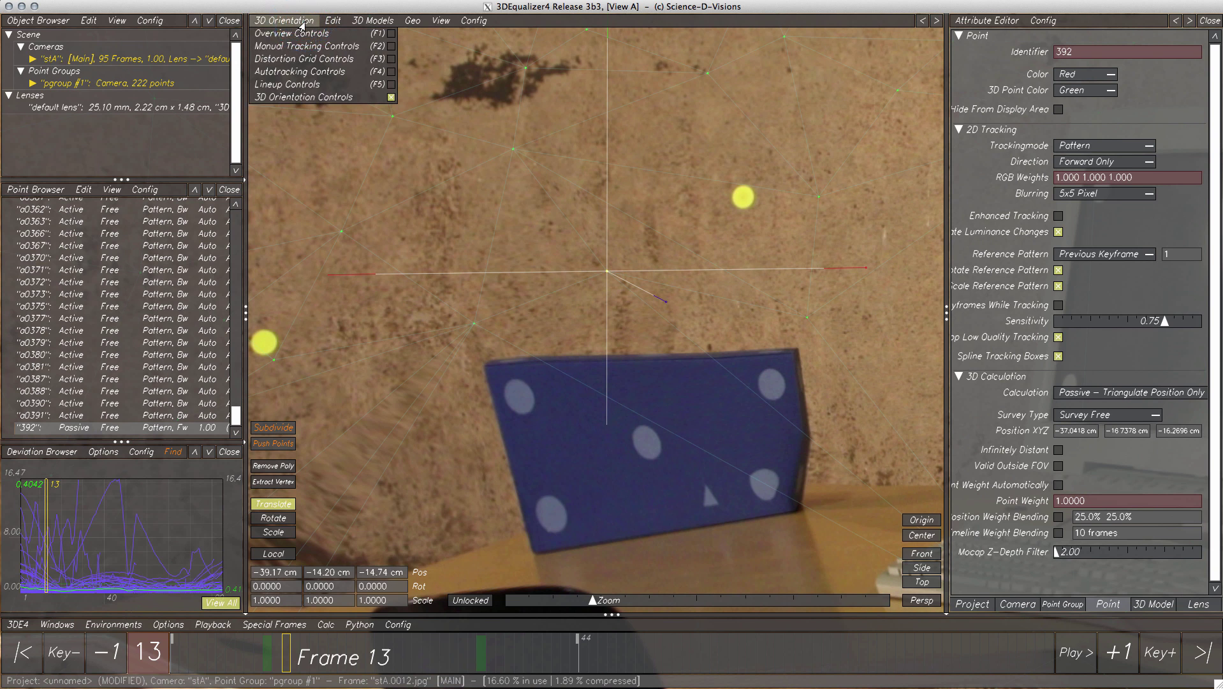
click(292, 50)
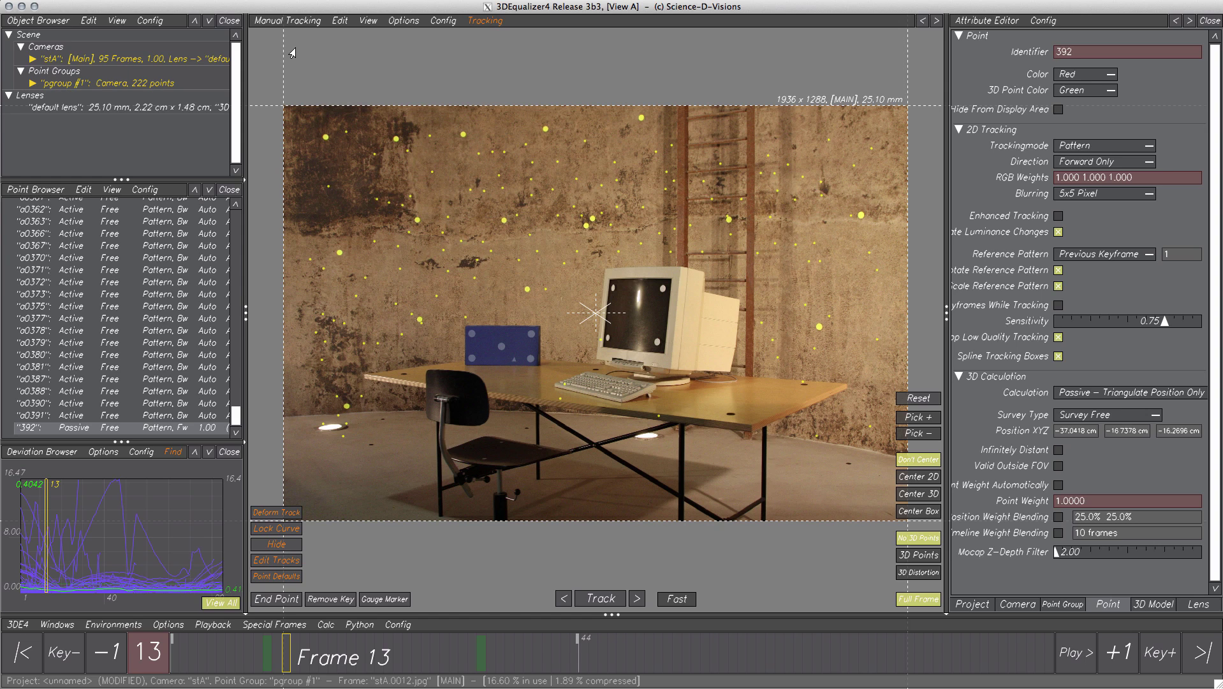
click(911, 573)
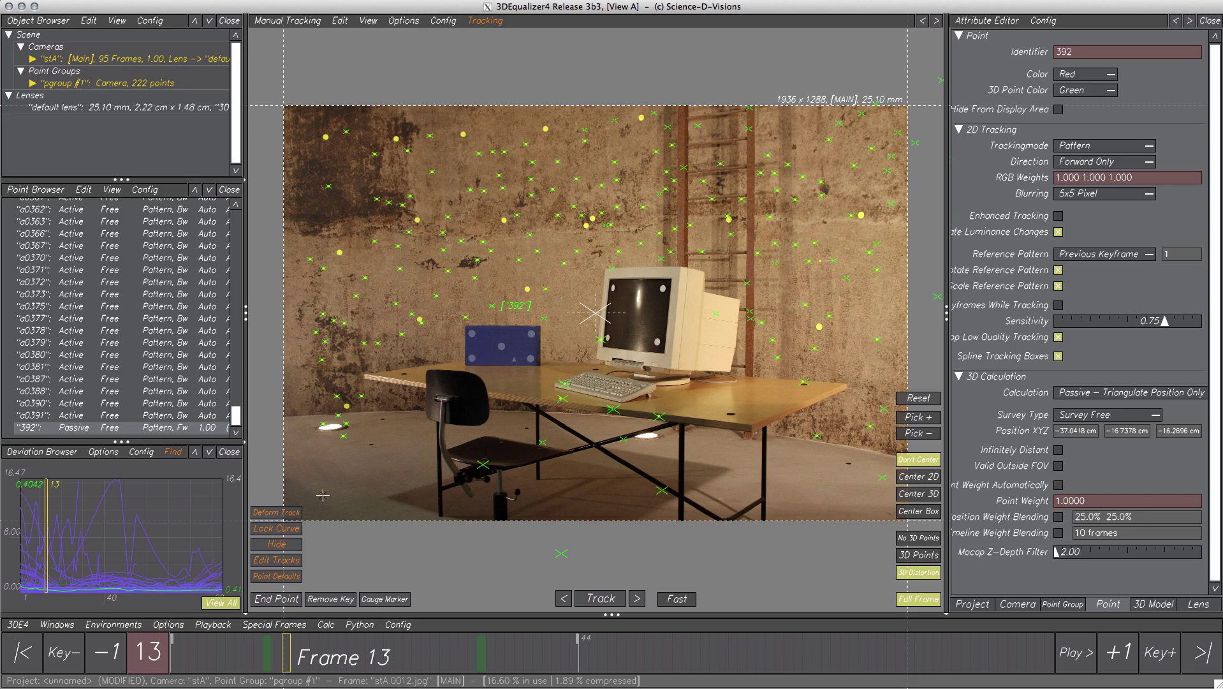
click(17, 654)
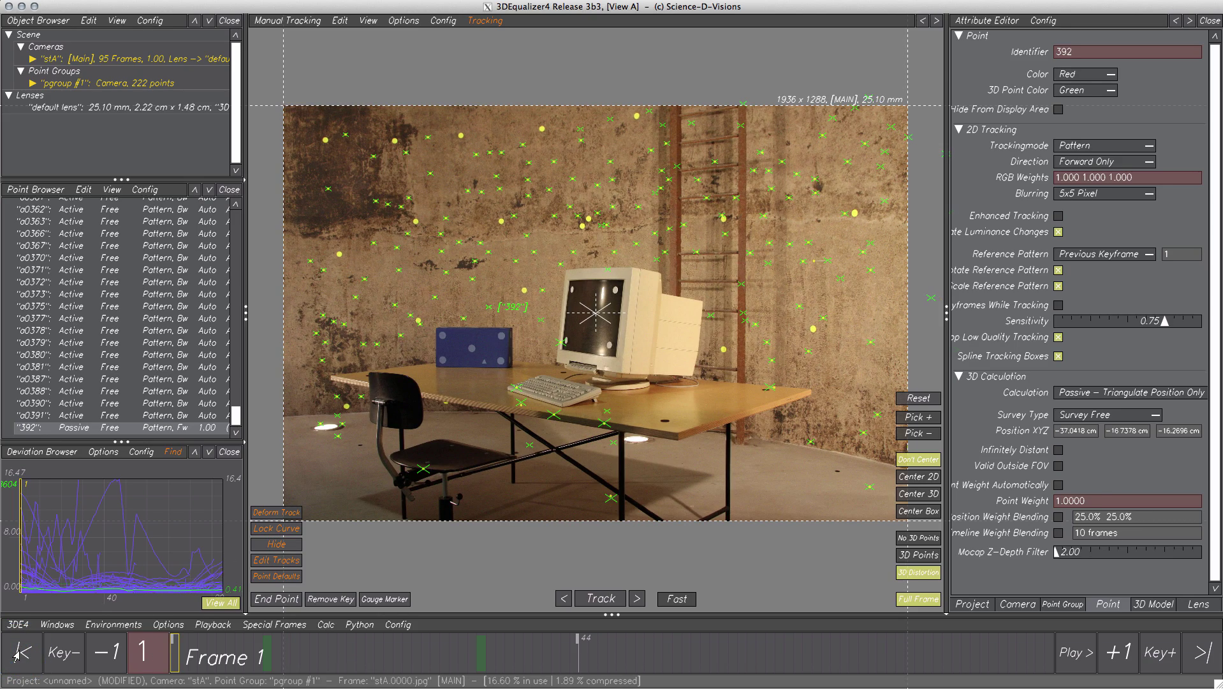
right_drag(492, 301, 513, 368)
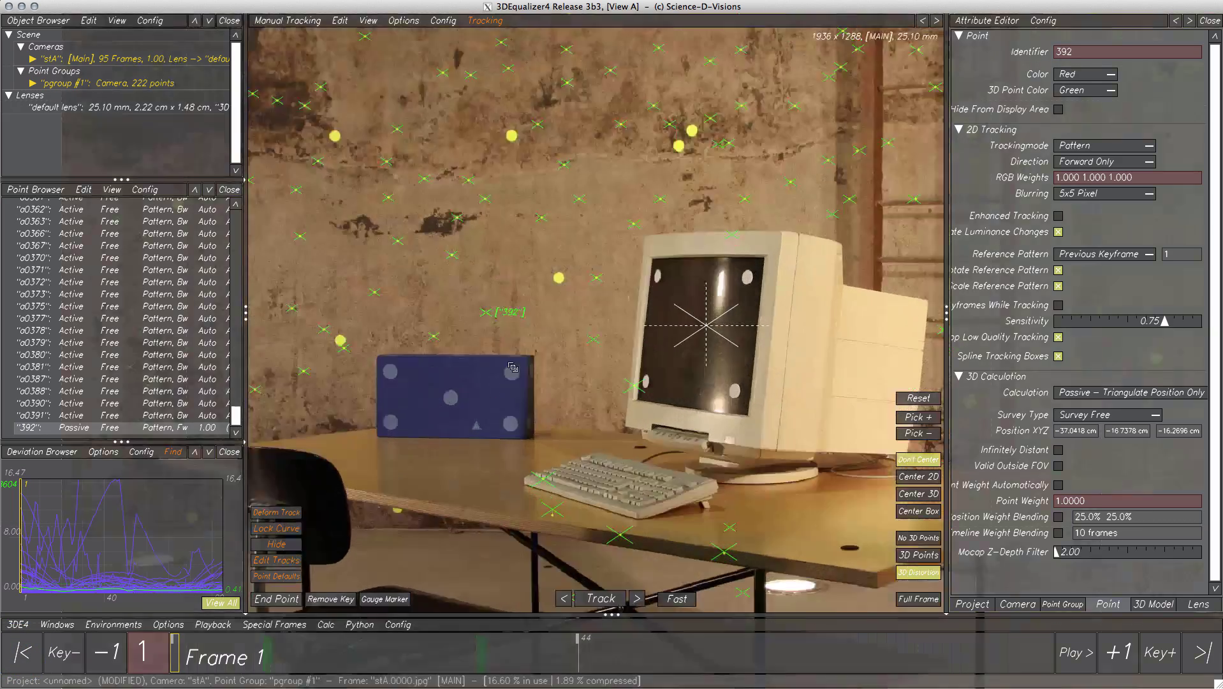
ctrl+middle_drag(513, 367, 552, 490)
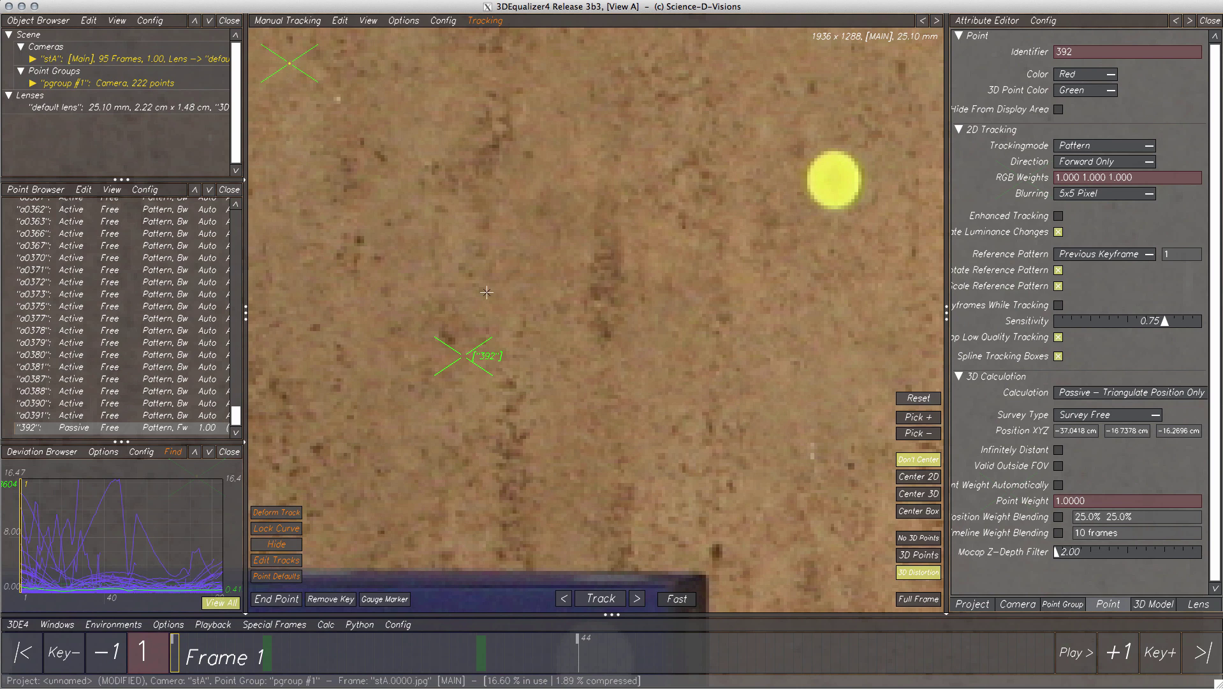
Reel in point 392 at the current frame and reshape its pattern and search areas around the wall texture above the blue board
click(340, 21)
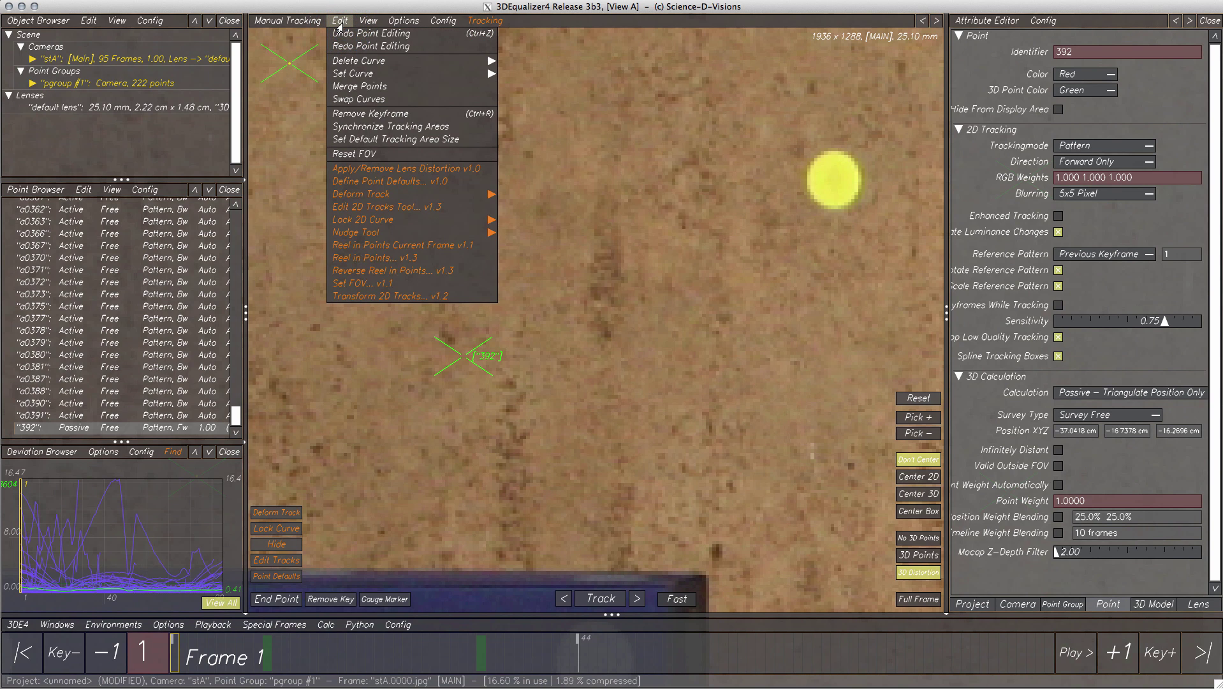
click(356, 245)
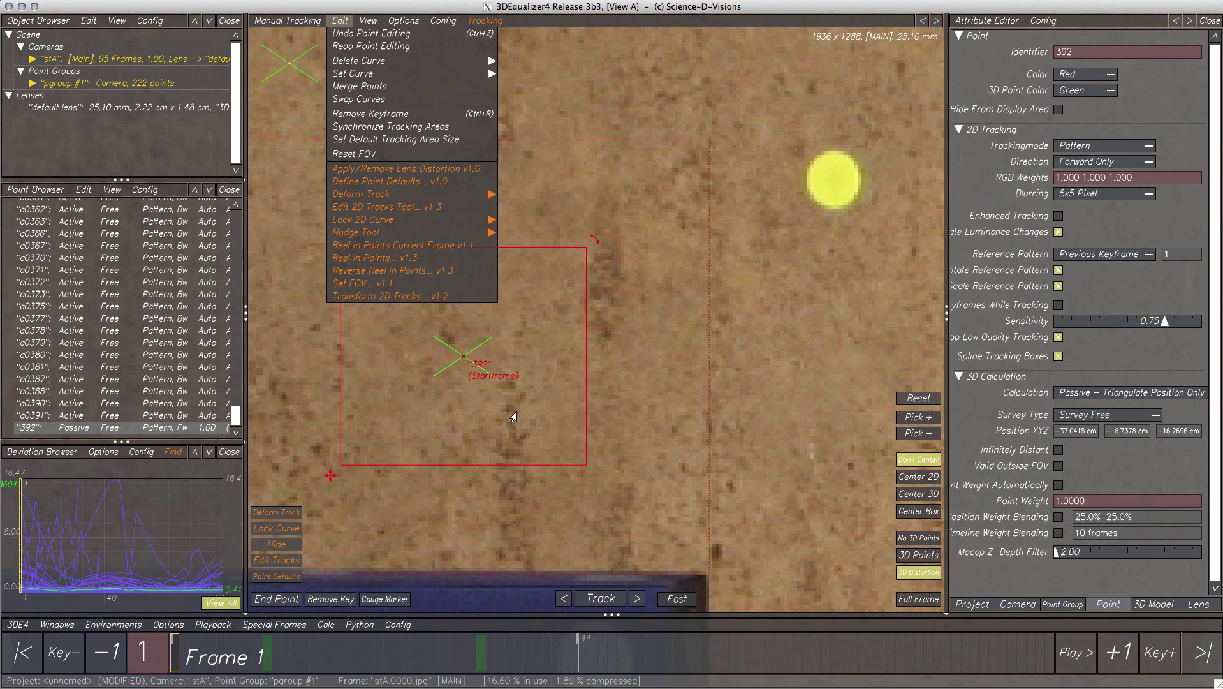
drag(585, 464, 549, 426)
drag(337, 246, 385, 185)
drag(711, 524, 790, 464)
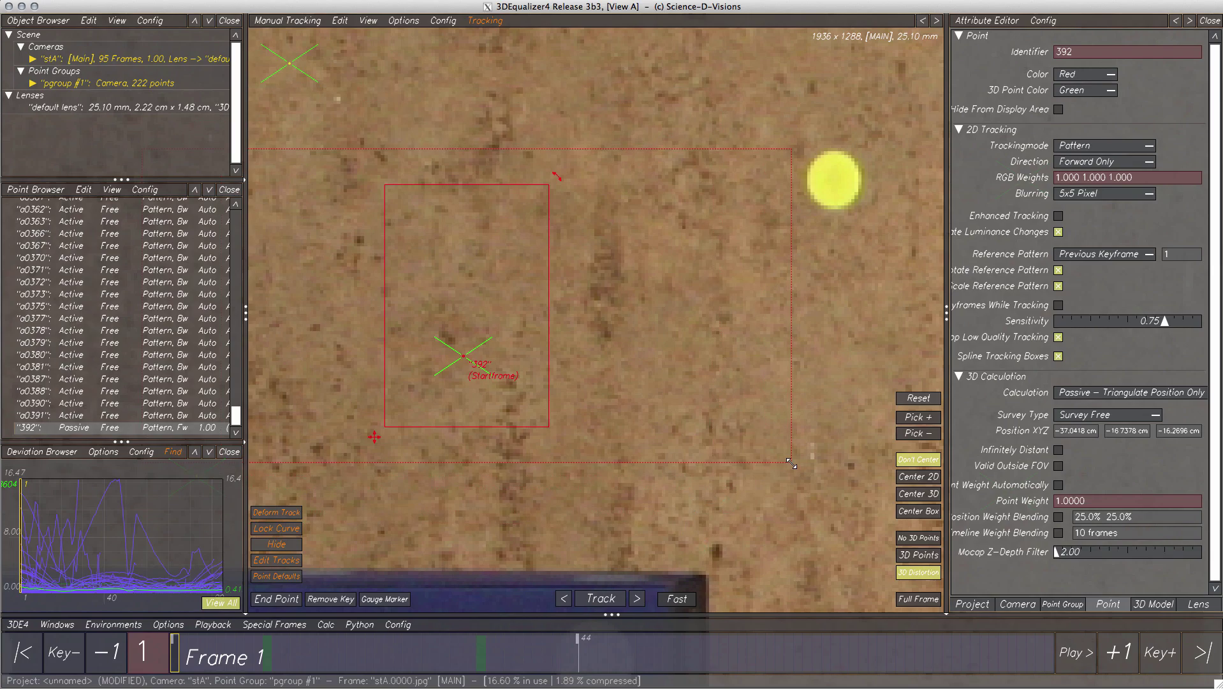
Restore the playback range to the last frame and track point 392 forward with the view centred on its 2D position
drag(578, 641, 1106, 651)
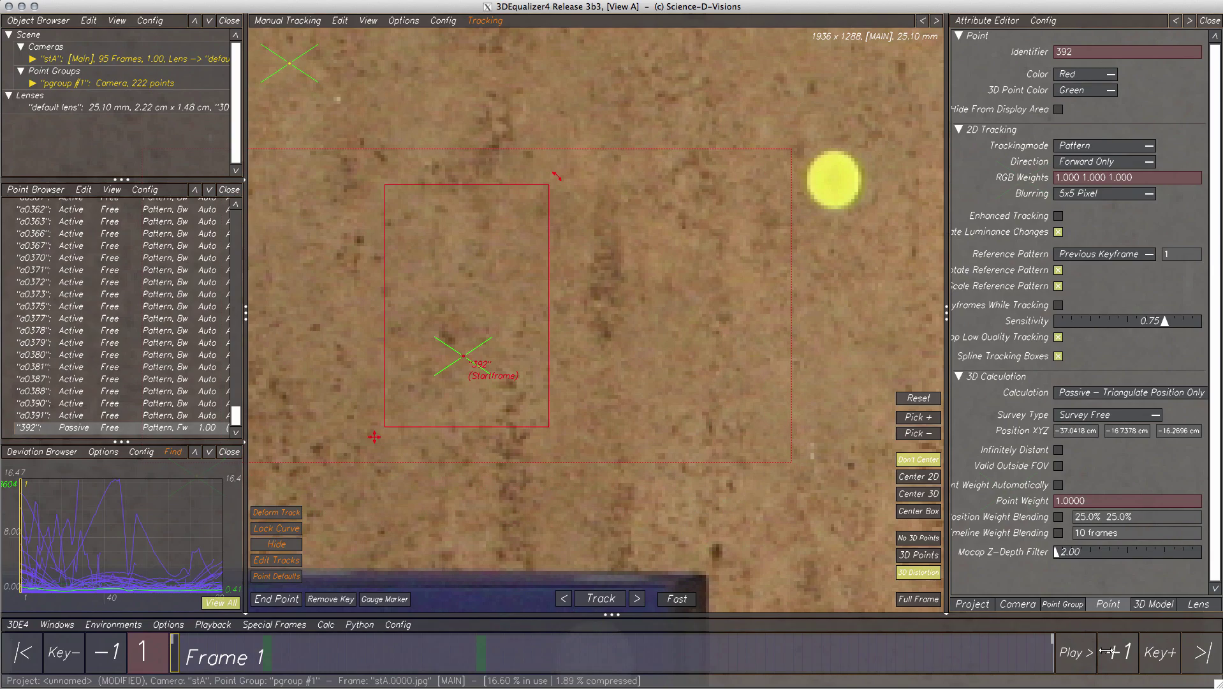
click(601, 598)
click(905, 478)
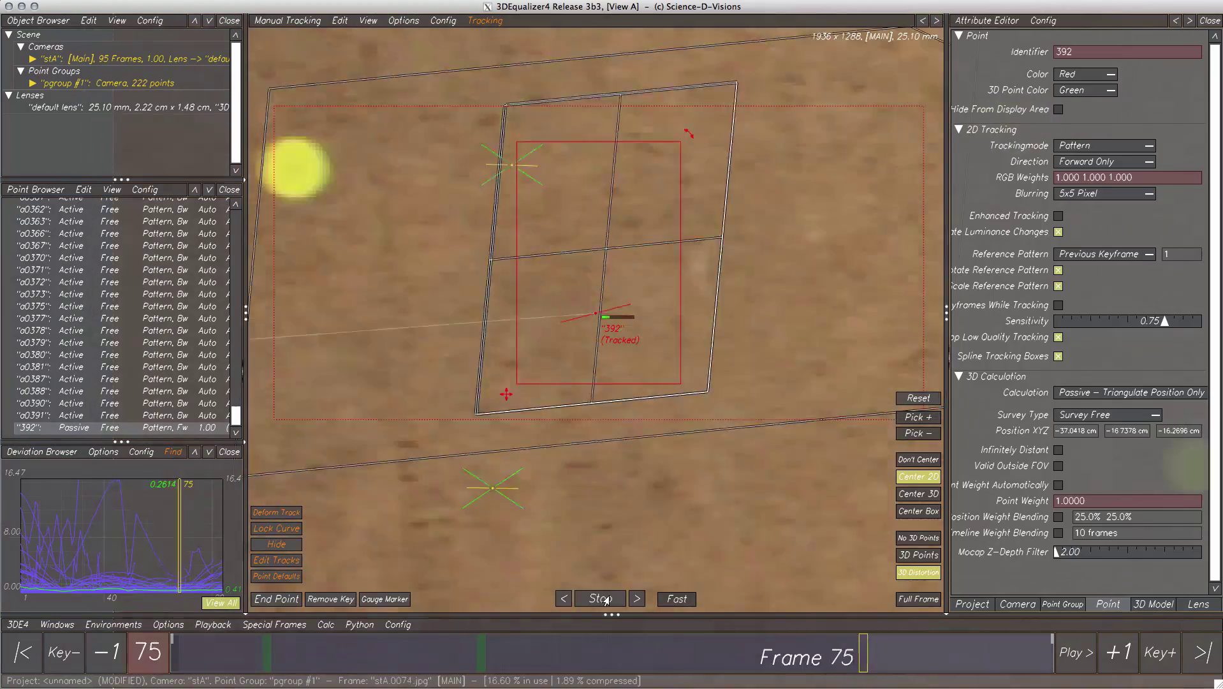
click(601, 598)
Set an end point on the track of point 392 and return to frame 1
click(877, 654)
drag(878, 655, 164, 656)
click(296, 596)
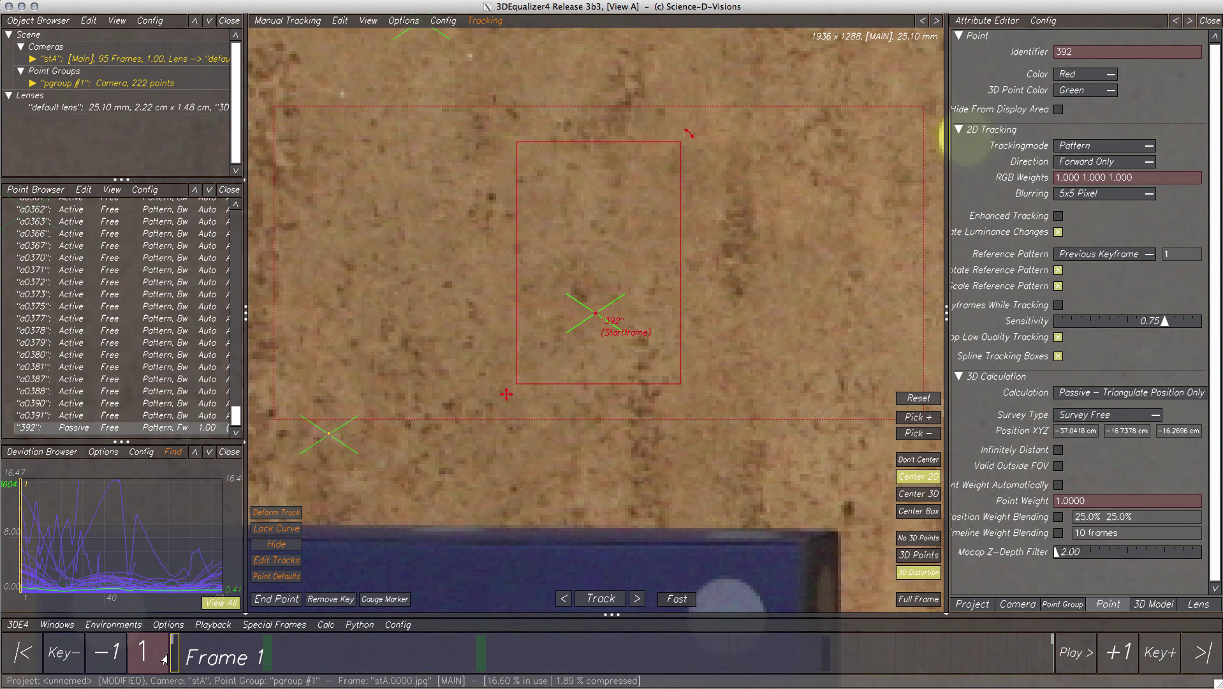
Return to the 3D Orientation view and triangulate the 3D position of point 392 from its 2D track with Triangulate Points
click(325, 626)
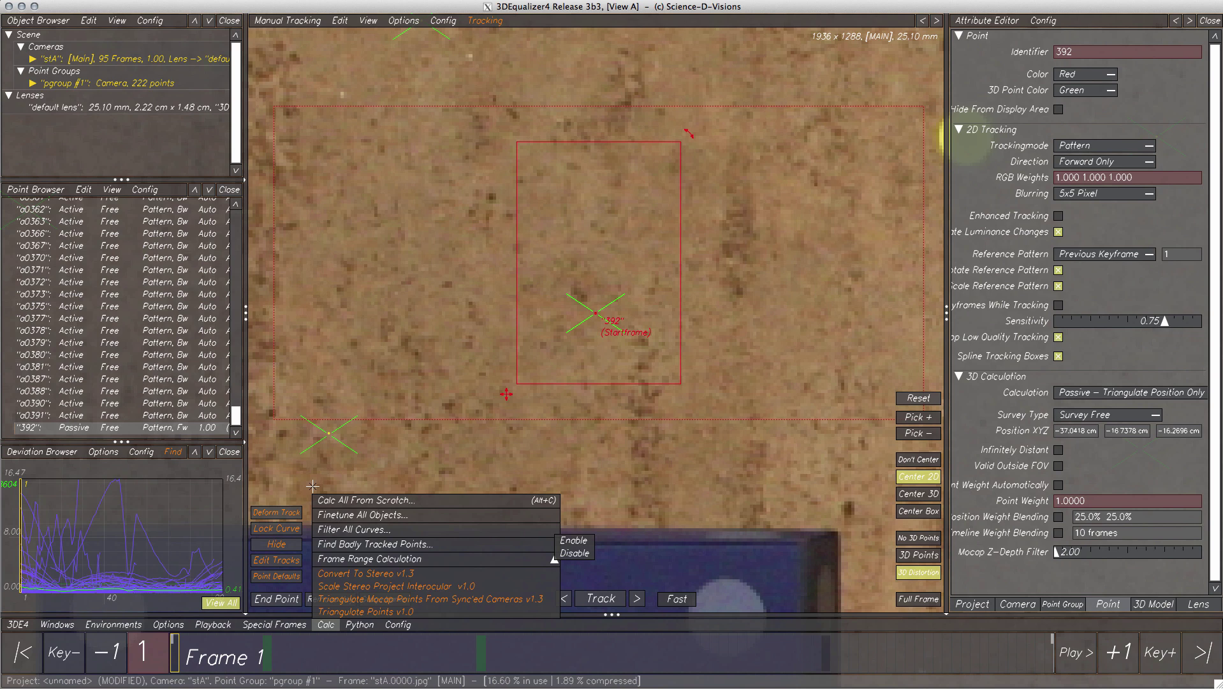
click(292, 24)
click(295, 97)
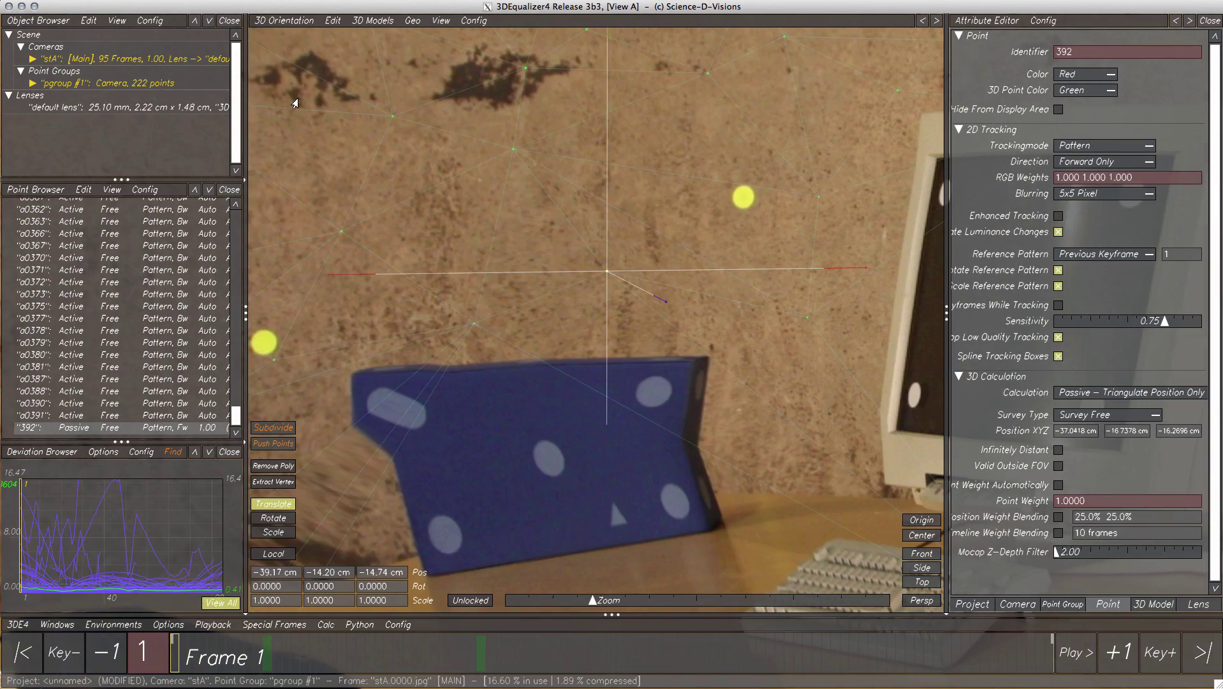
right_drag(600, 378, 522, 329)
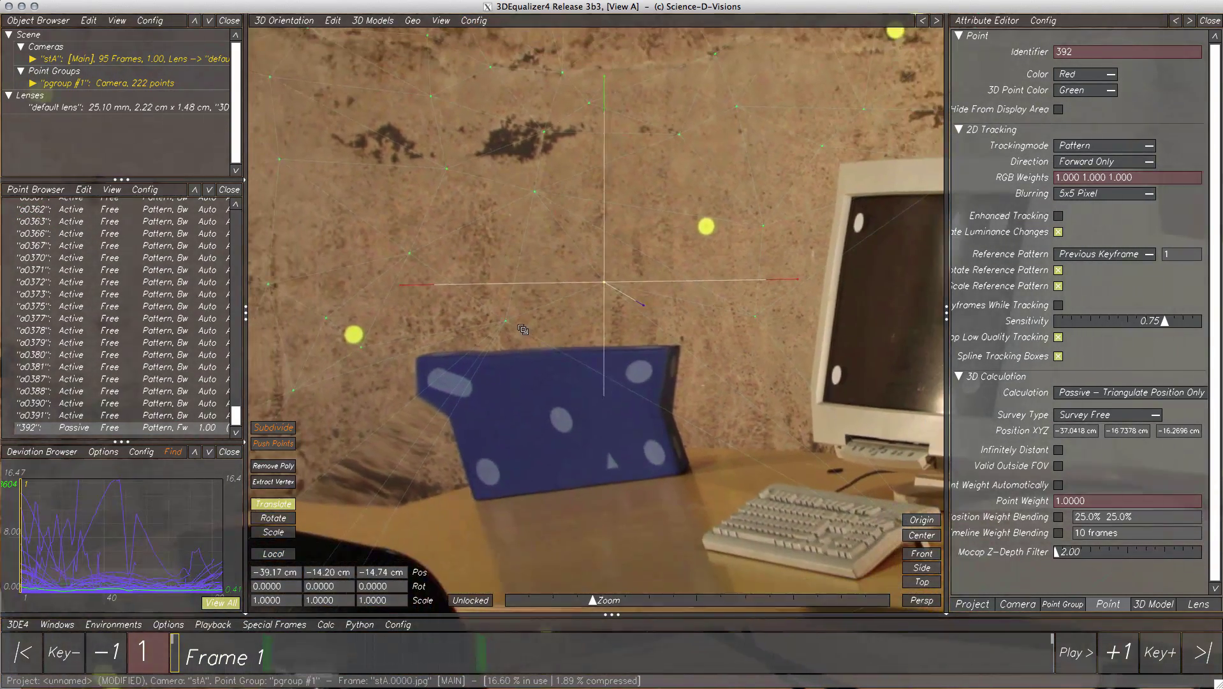
drag(522, 329, 644, 375)
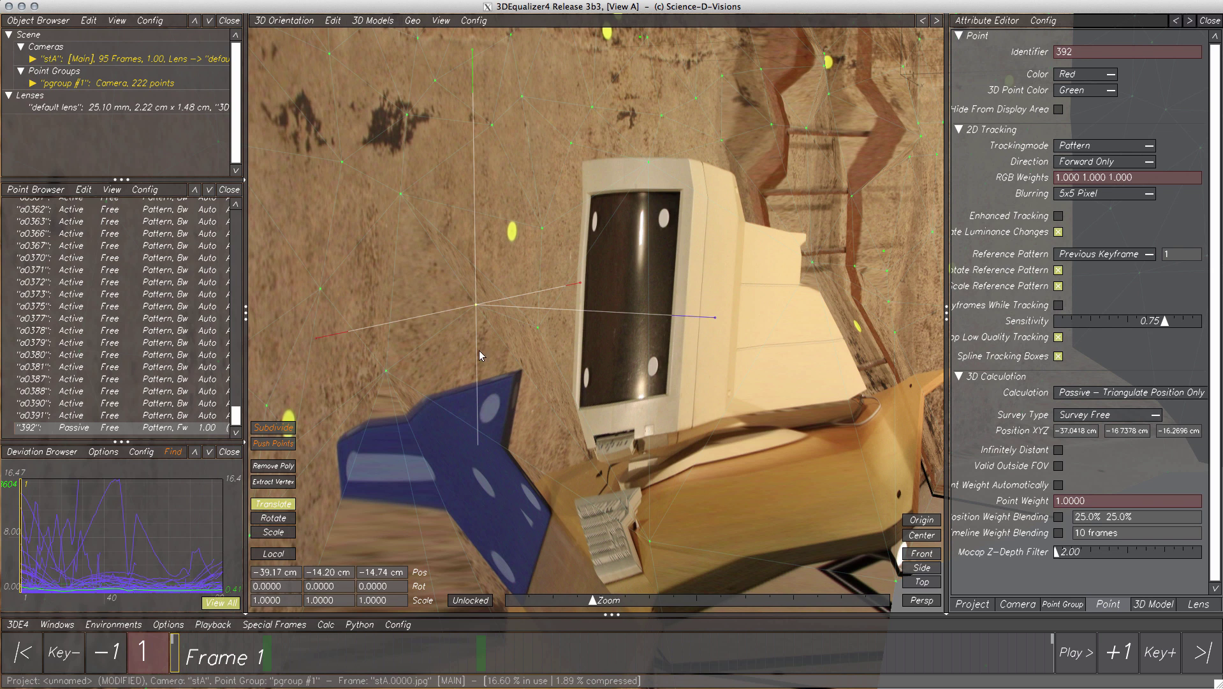
click(324, 628)
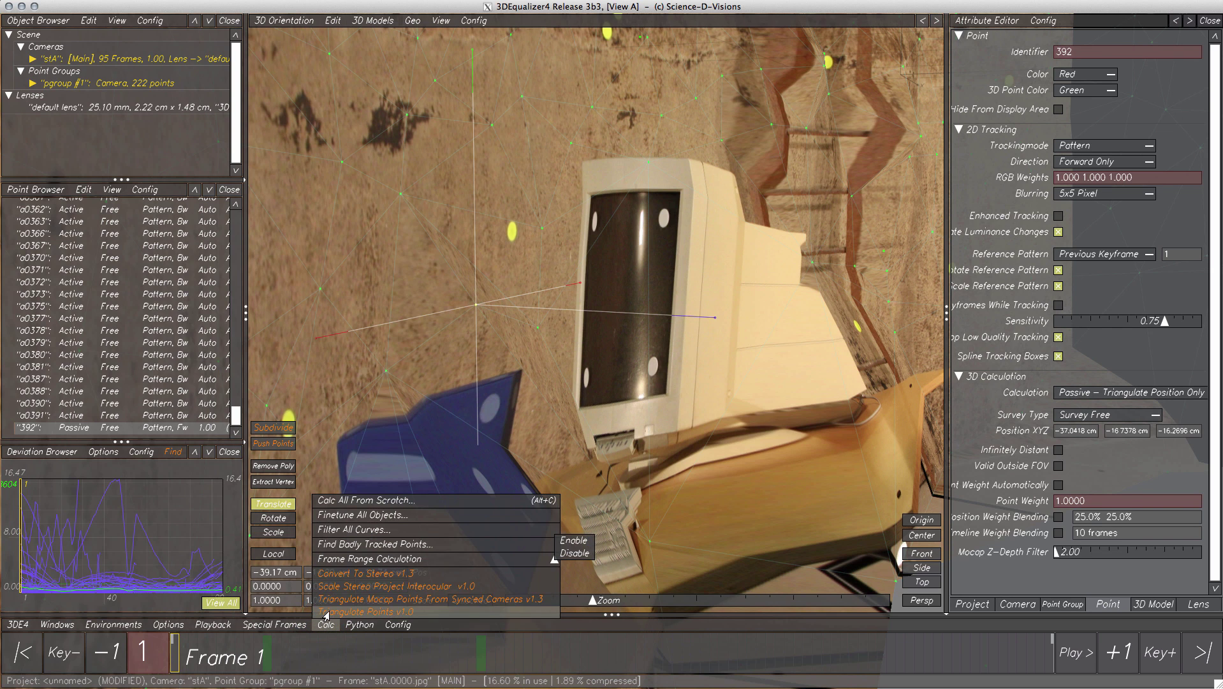
click(325, 614)
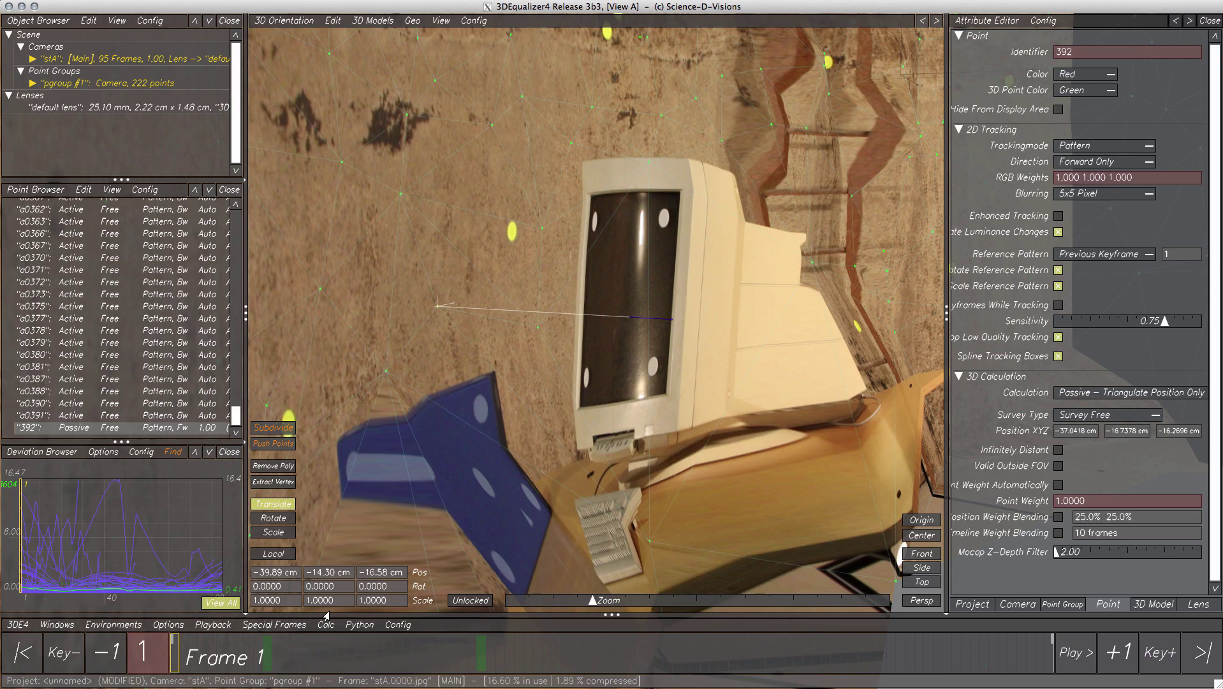
Scrub the sequence to check the projected wall around the triangulated point, then examine the whole wall mesh in perspective
right_drag(419, 291, 436, 344)
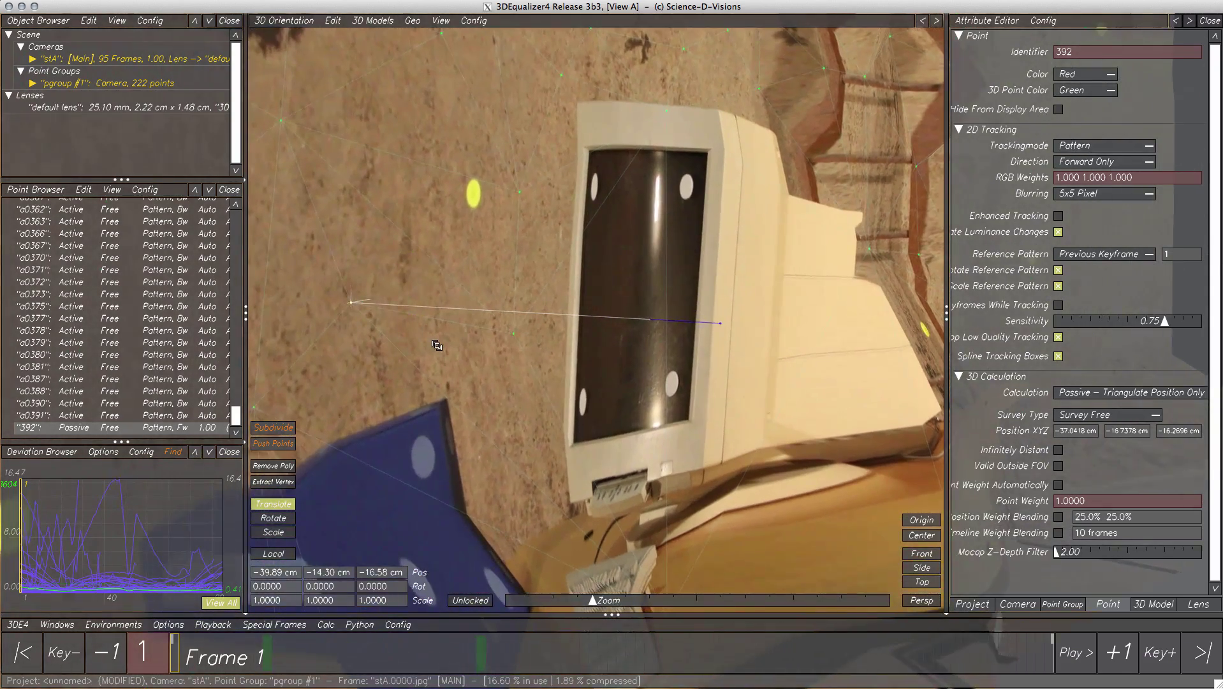
middle_drag(435, 344, 749, 367)
middle_drag(832, 371, 483, 333)
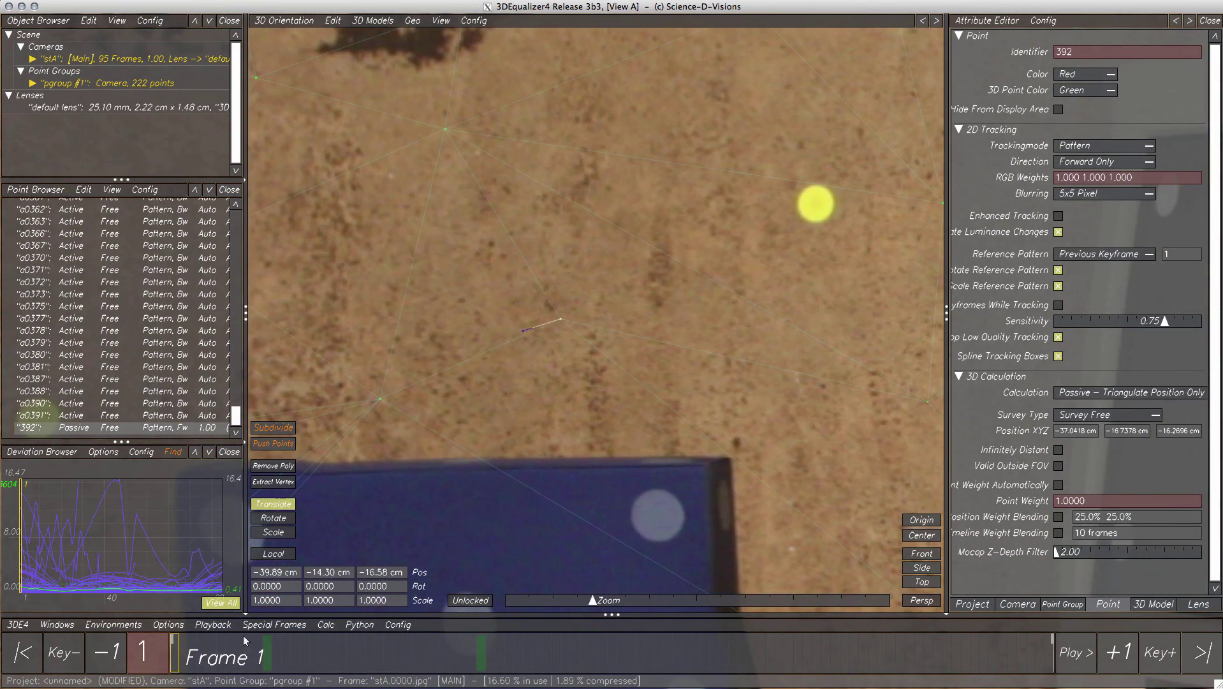
mouse_move(174, 667)
mouse_down()
mouse_move(697, 660)
mouse_move(162, 657)
mouse_up()
alt+right_drag(729, 469, 510, 260)
drag(396, 213, 602, 293)
alt+middle_drag(756, 314, 672, 324)
drag(672, 325, 674, 328)
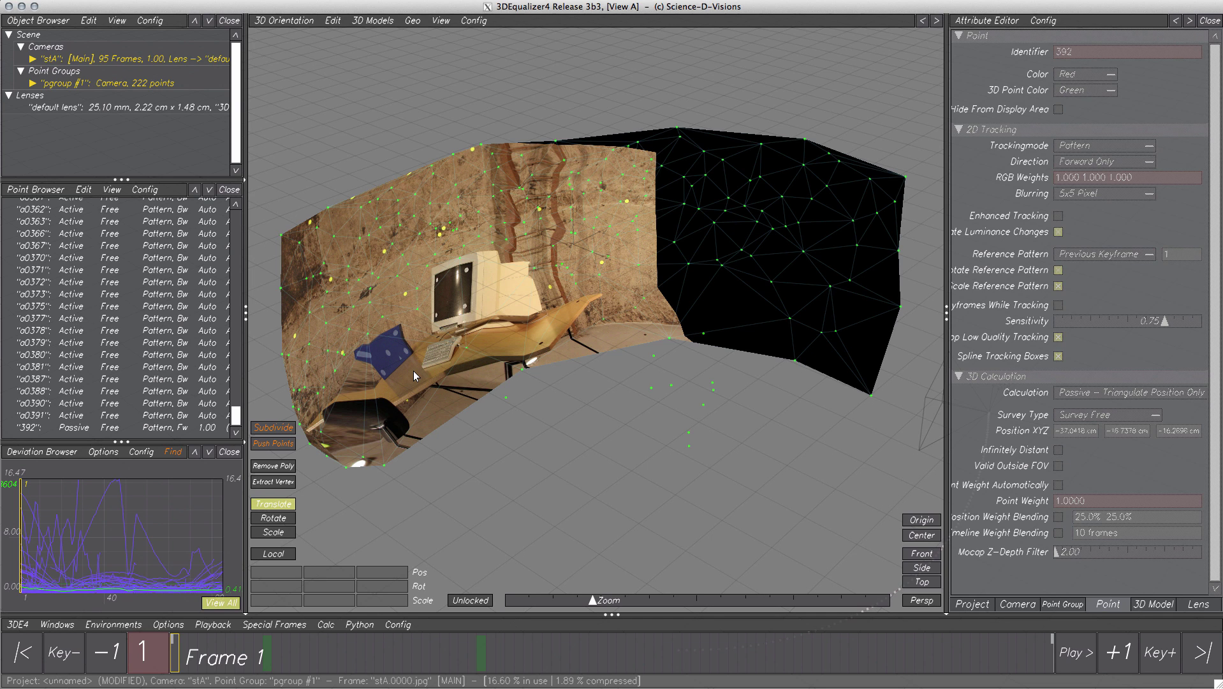
Create a cube as a new 3D model in the scene
click(375, 22)
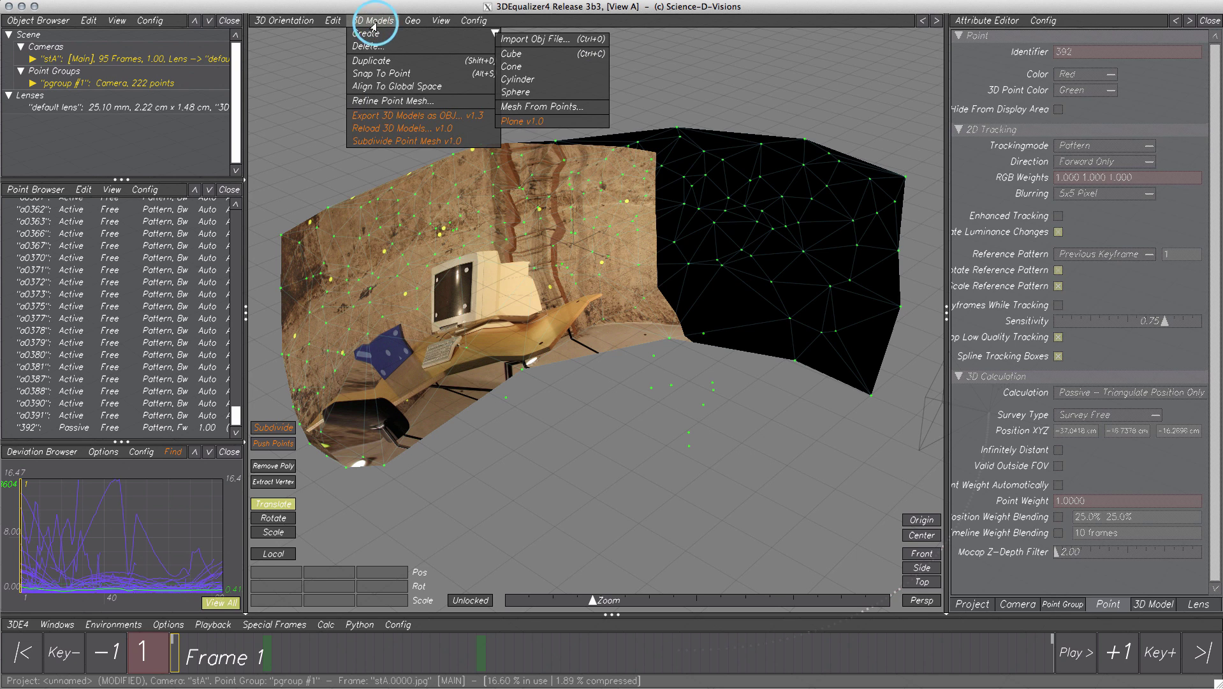
click(513, 57)
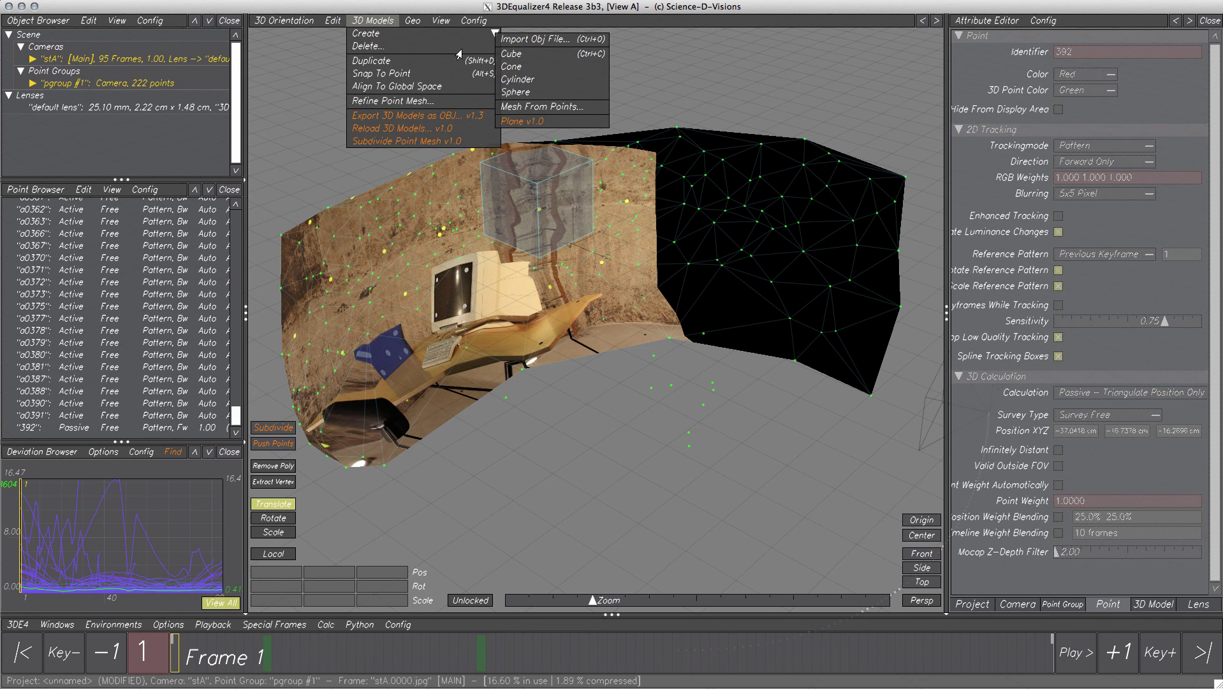
click(372, 23)
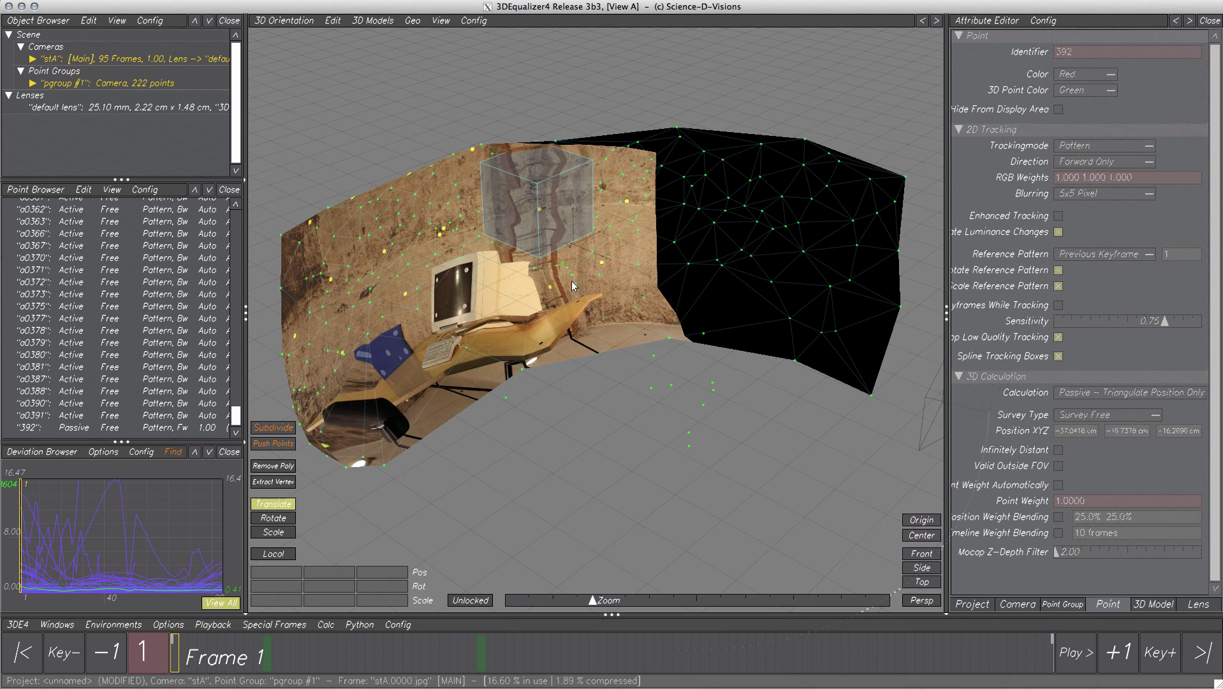
Project the footage onto the cube's polygons and translate the cube to about Y 1.32 cm, Z 28.39 cm
middle_drag(573, 286, 570, 244)
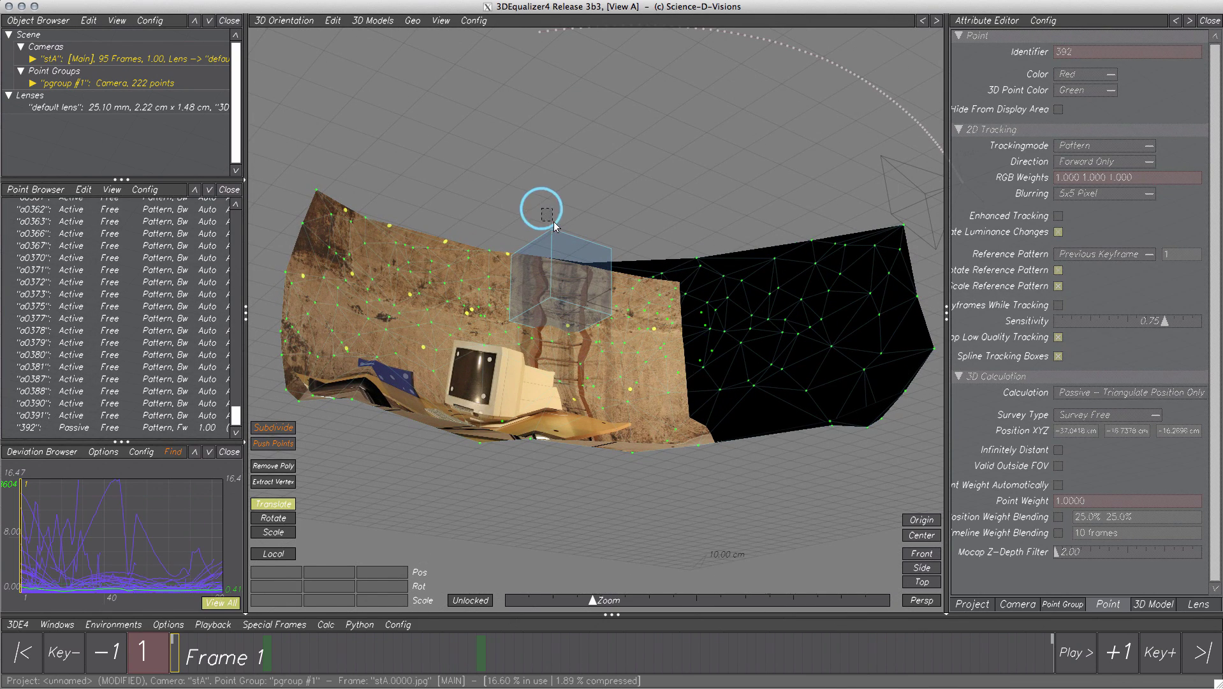
click(553, 223)
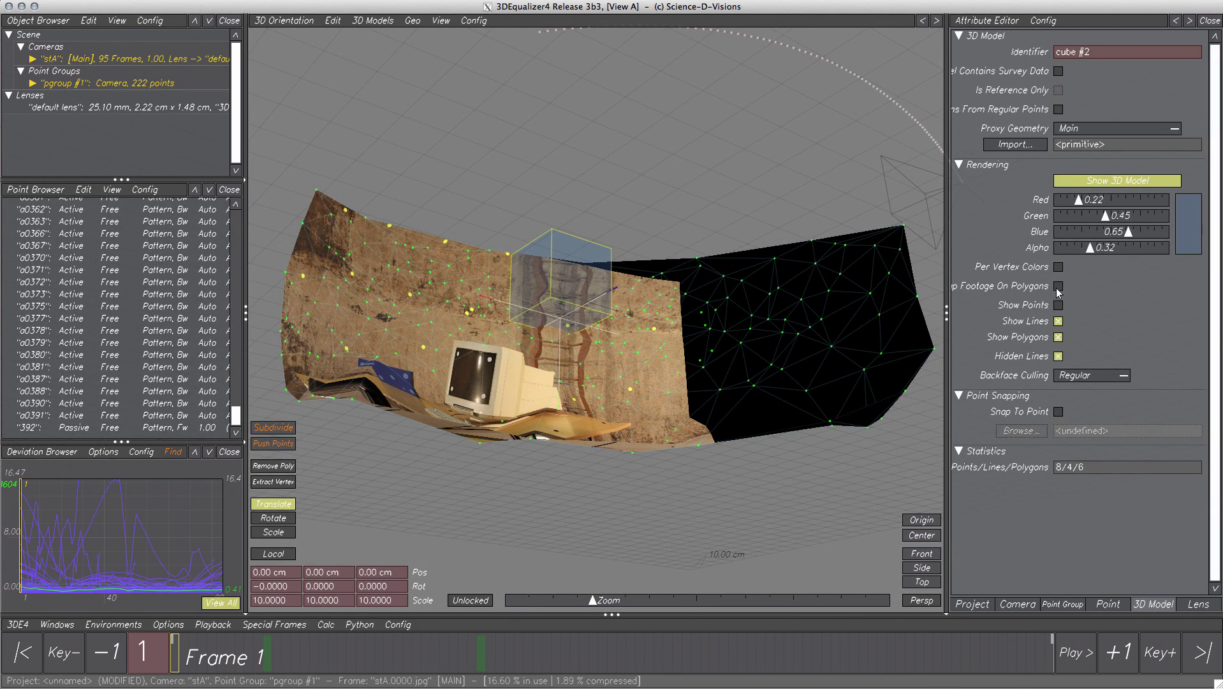
click(1058, 286)
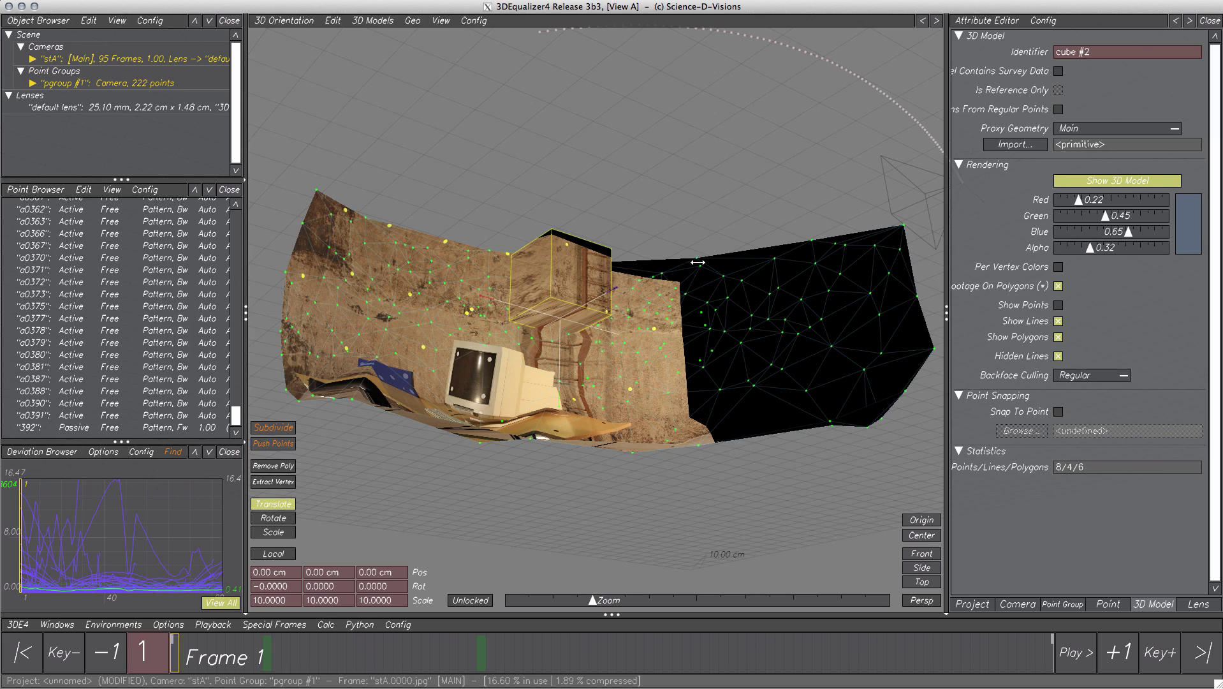
middle_drag(697, 262, 641, 311)
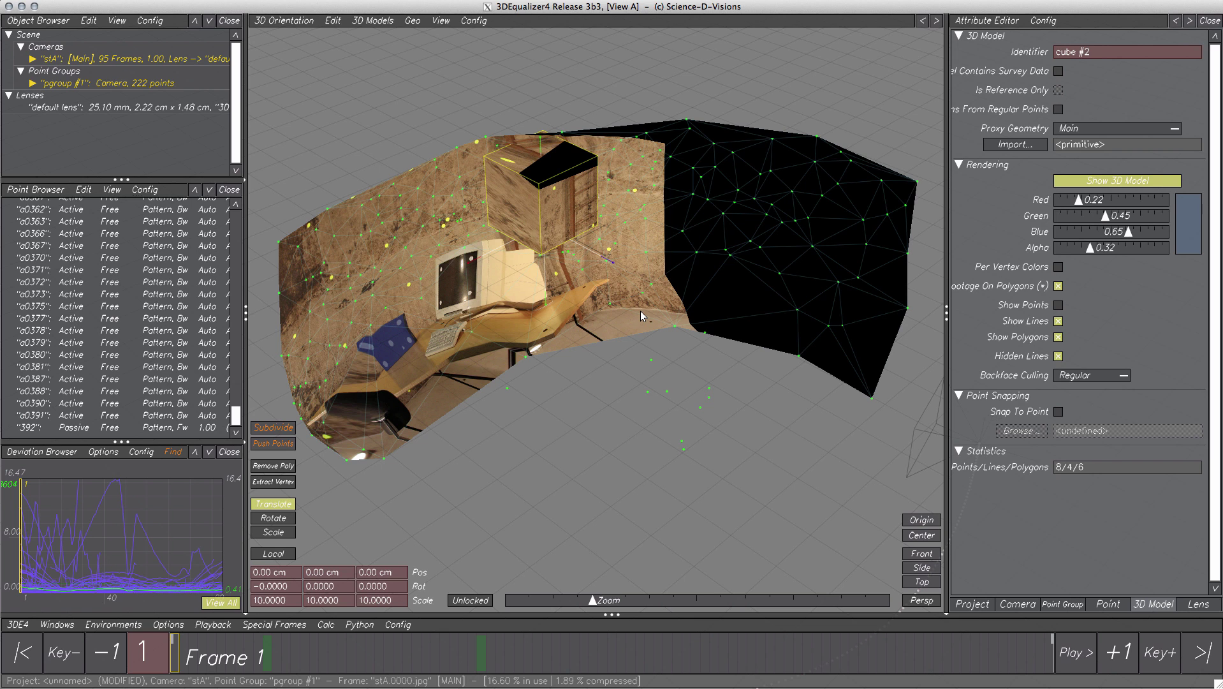
drag(609, 265, 620, 182)
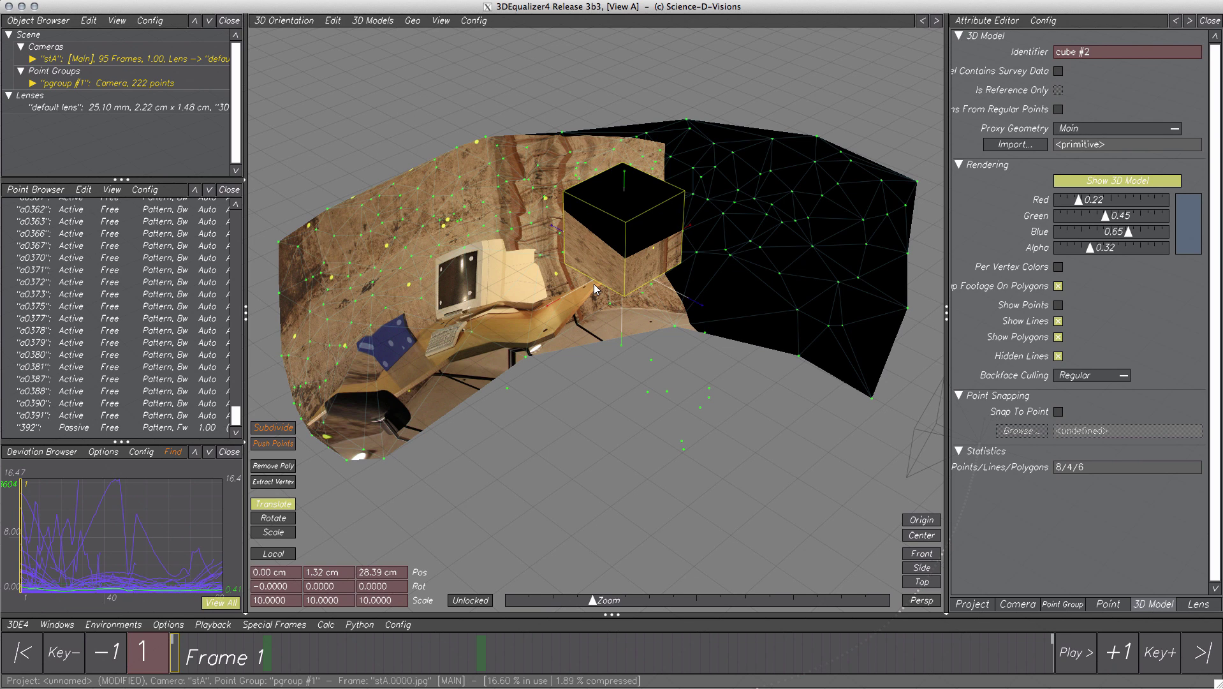
Switch to the Manual Tracking view and create a tracking point on the central round marker of the blue box
click(292, 20)
click(312, 46)
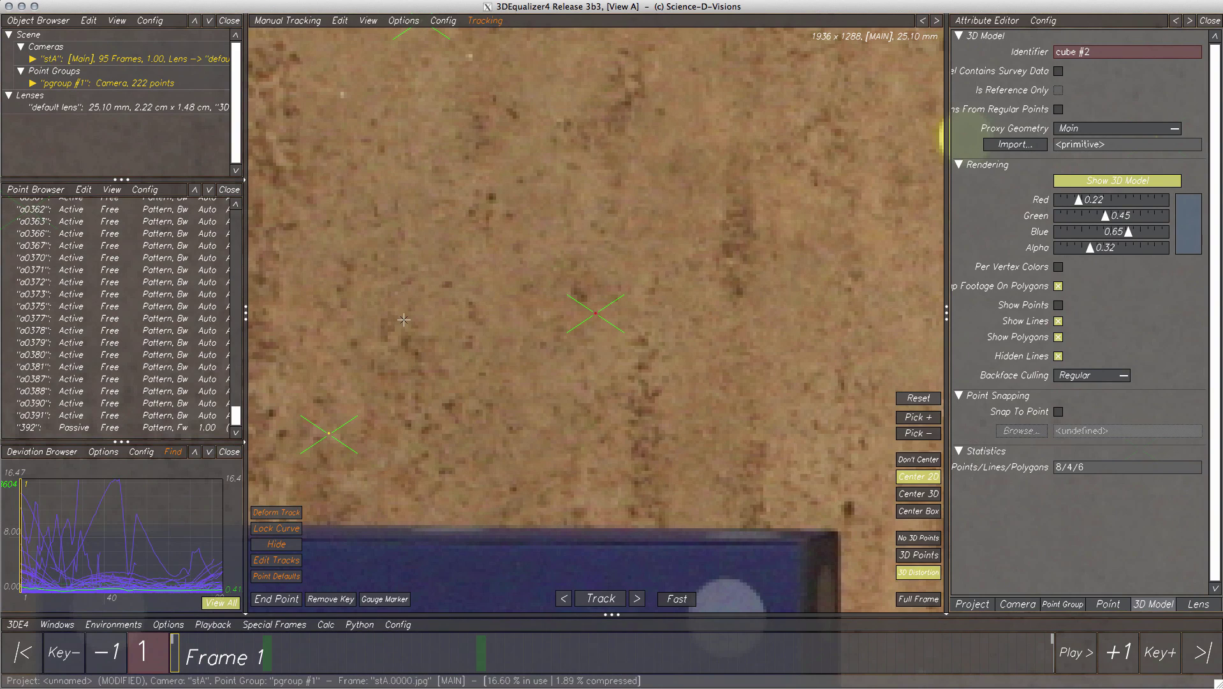
middle_drag(456, 511, 634, 66)
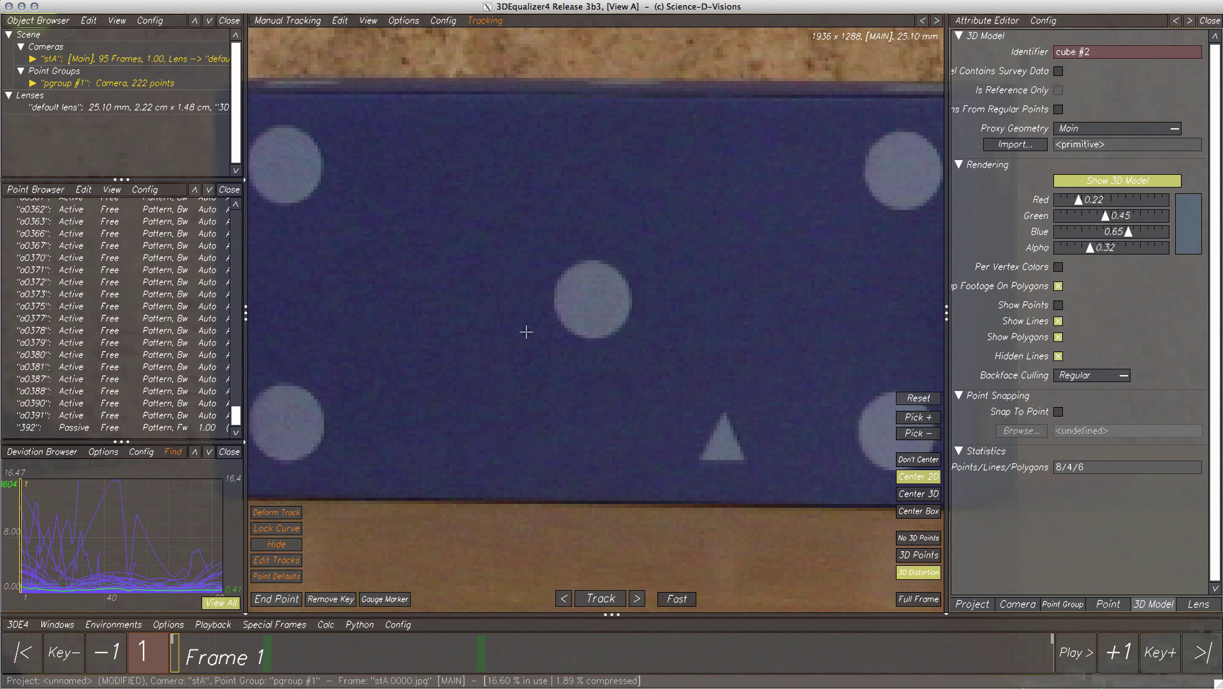
ctrl+click(589, 300)
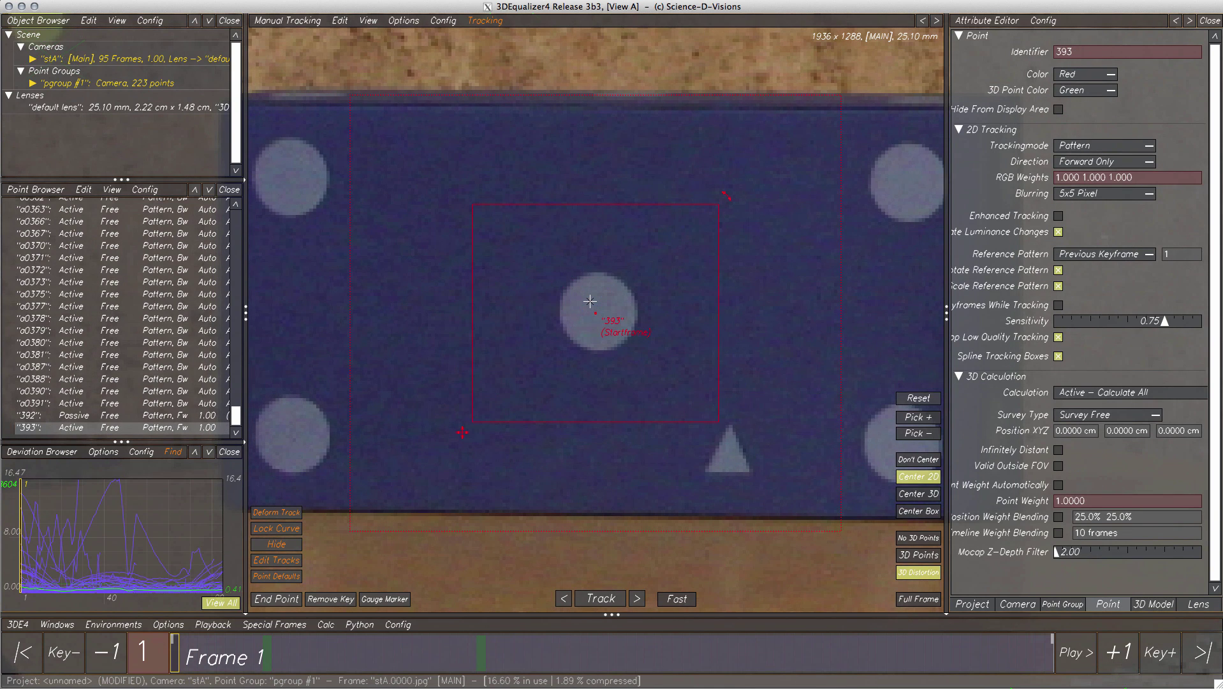
Set point 393's tracking mode to Marker and shrink its pattern box around the blue box's central dot
right_click(112, 432)
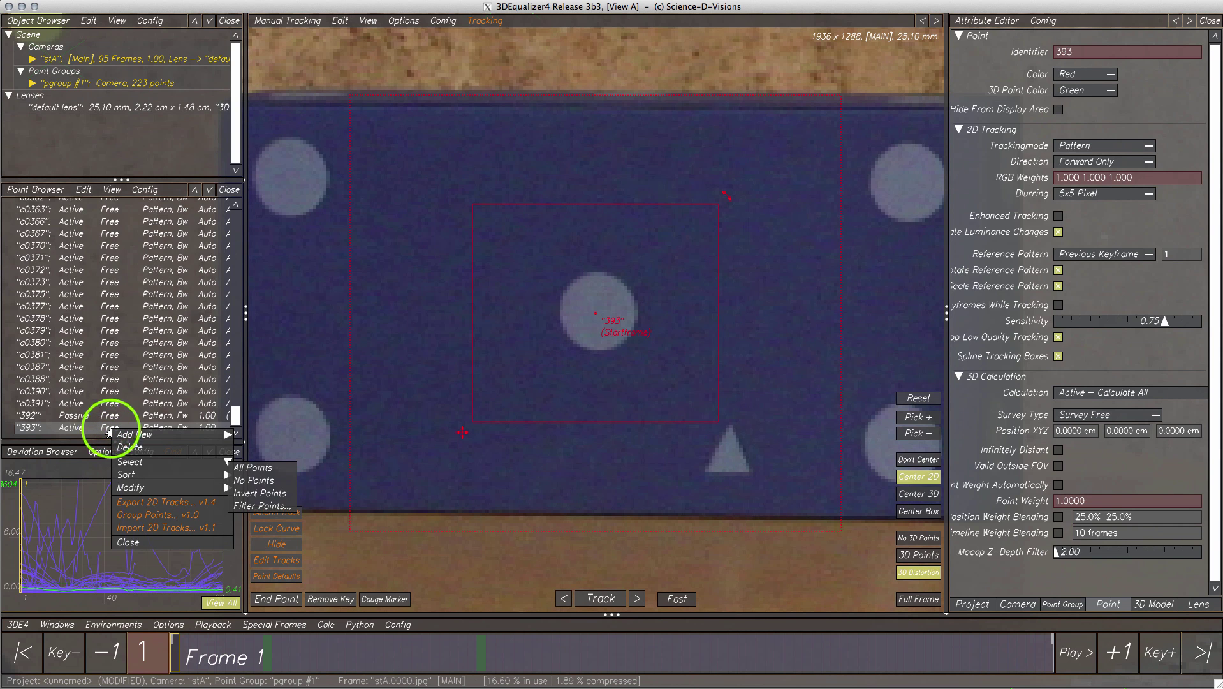
click(148, 488)
click(288, 545)
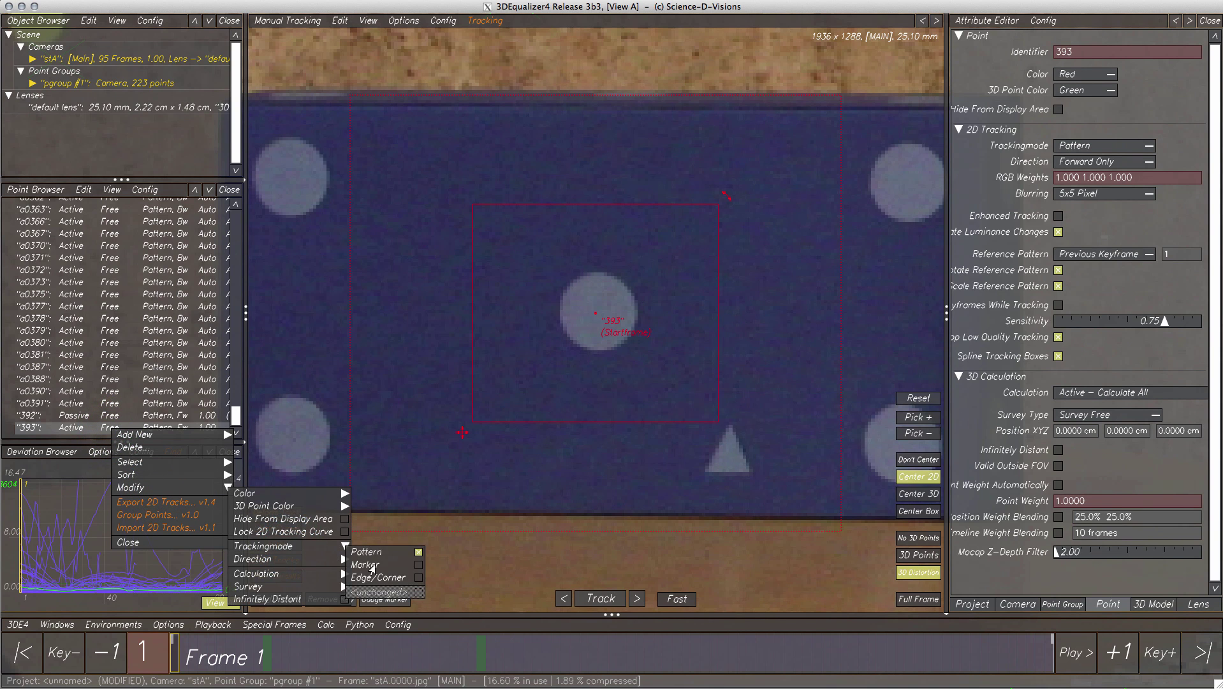
click(372, 566)
drag(678, 439, 625, 387)
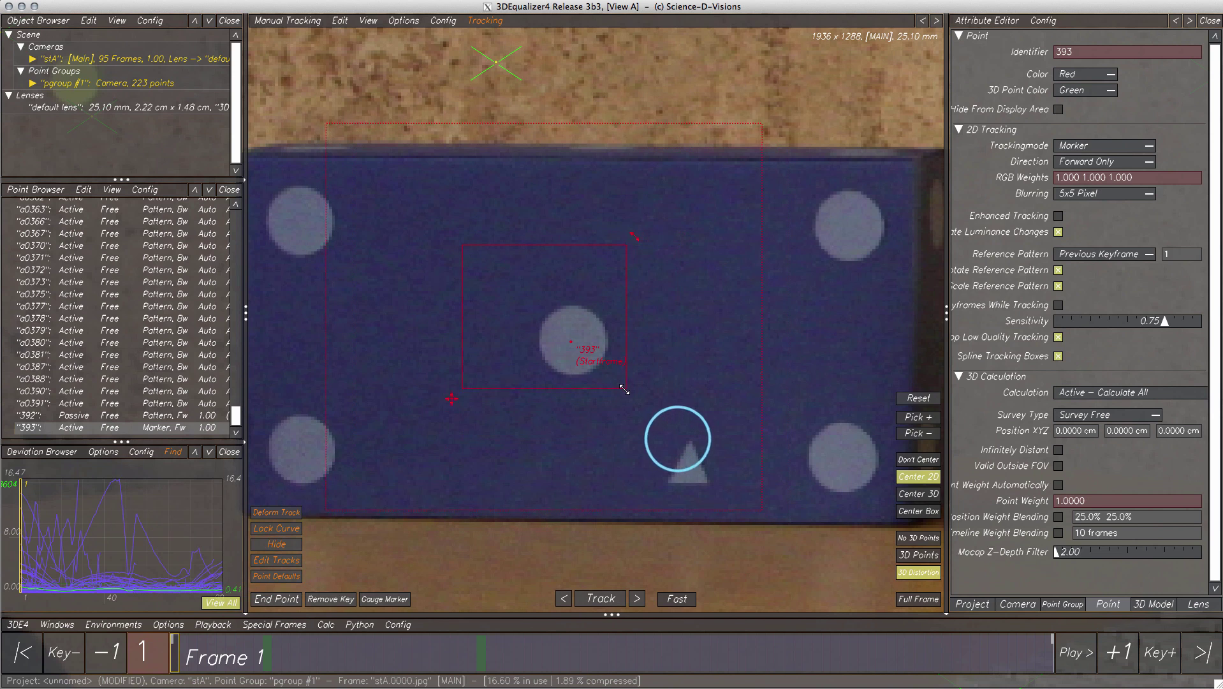
drag(462, 244, 517, 290)
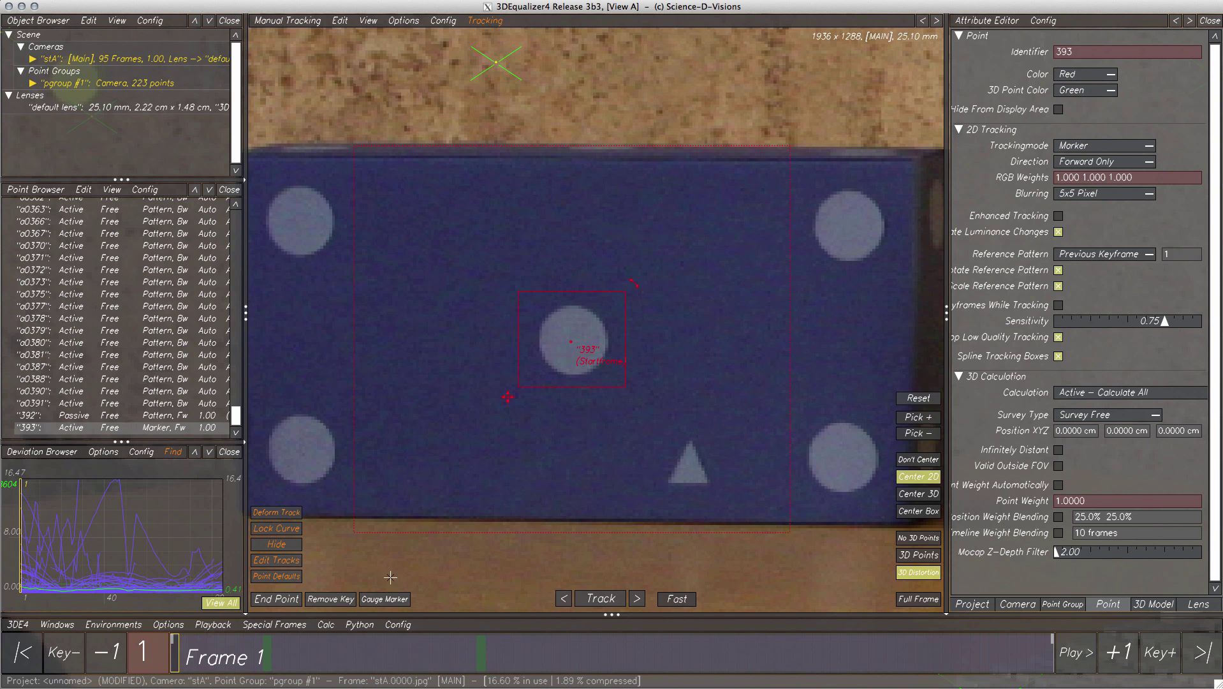
Gauge the marker for point 393, reduce its search area and track it through the sequence
click(385, 598)
drag(790, 530, 772, 424)
click(601, 598)
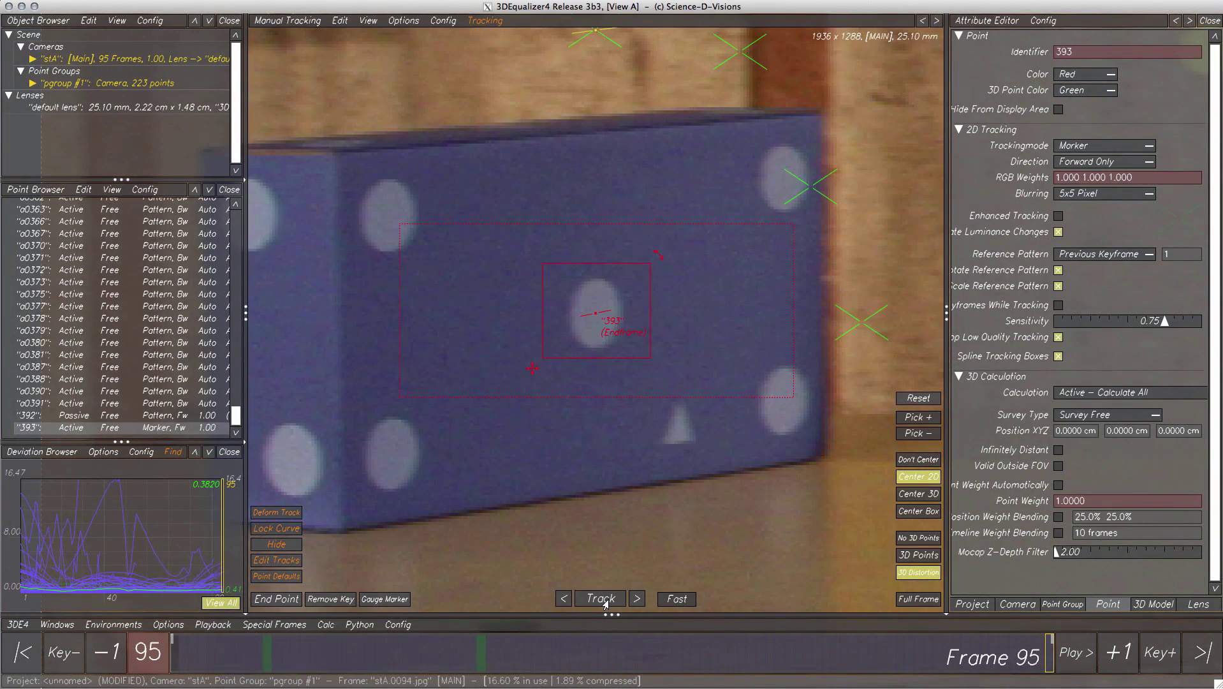
Go back to the first frame, return to the 3D Orientation view and triangulate point 393 with Triangulate Points
click(30, 654)
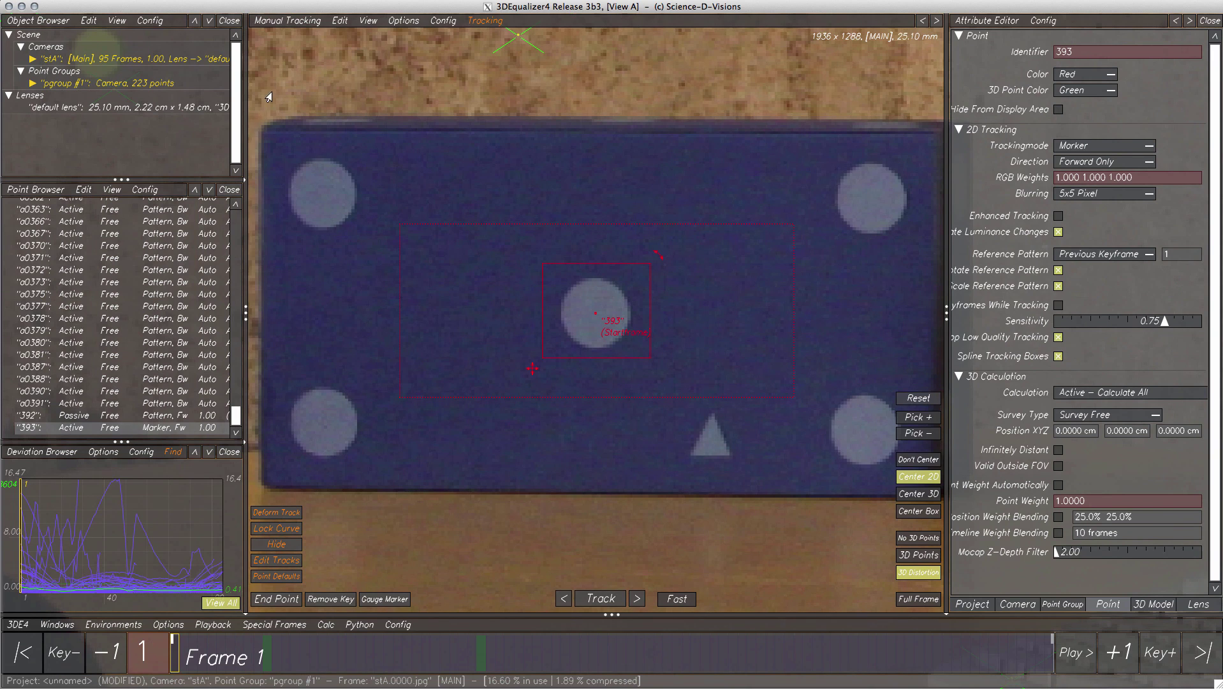
click(287, 20)
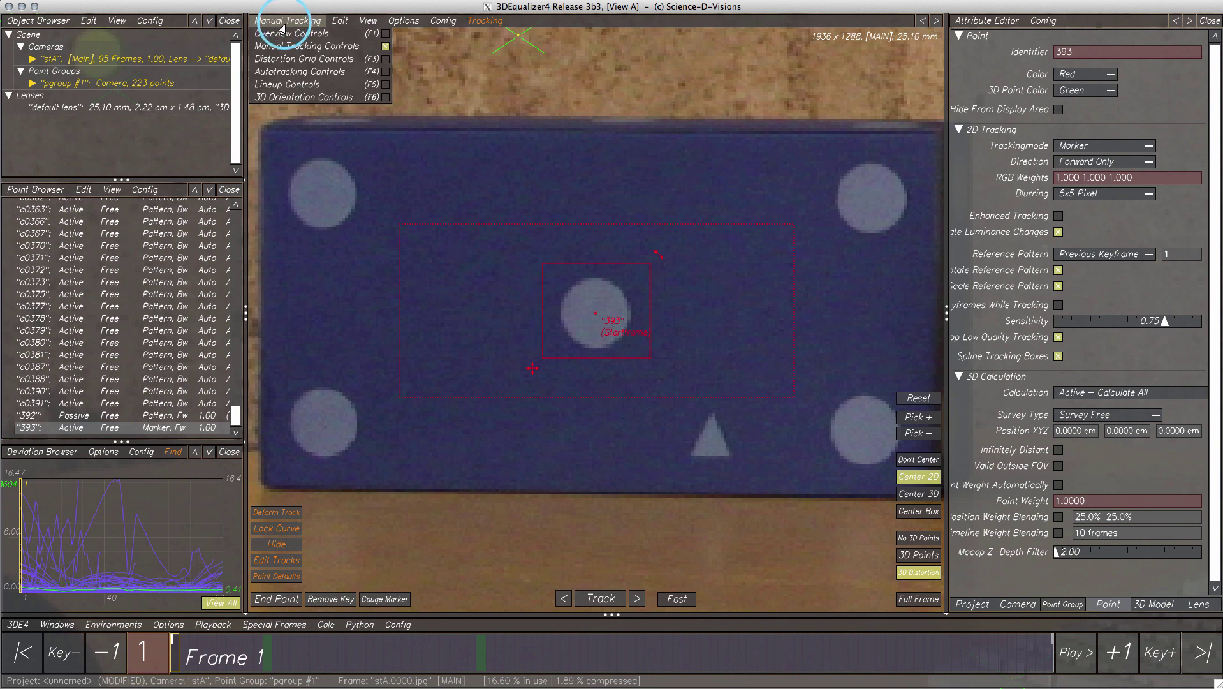
click(286, 96)
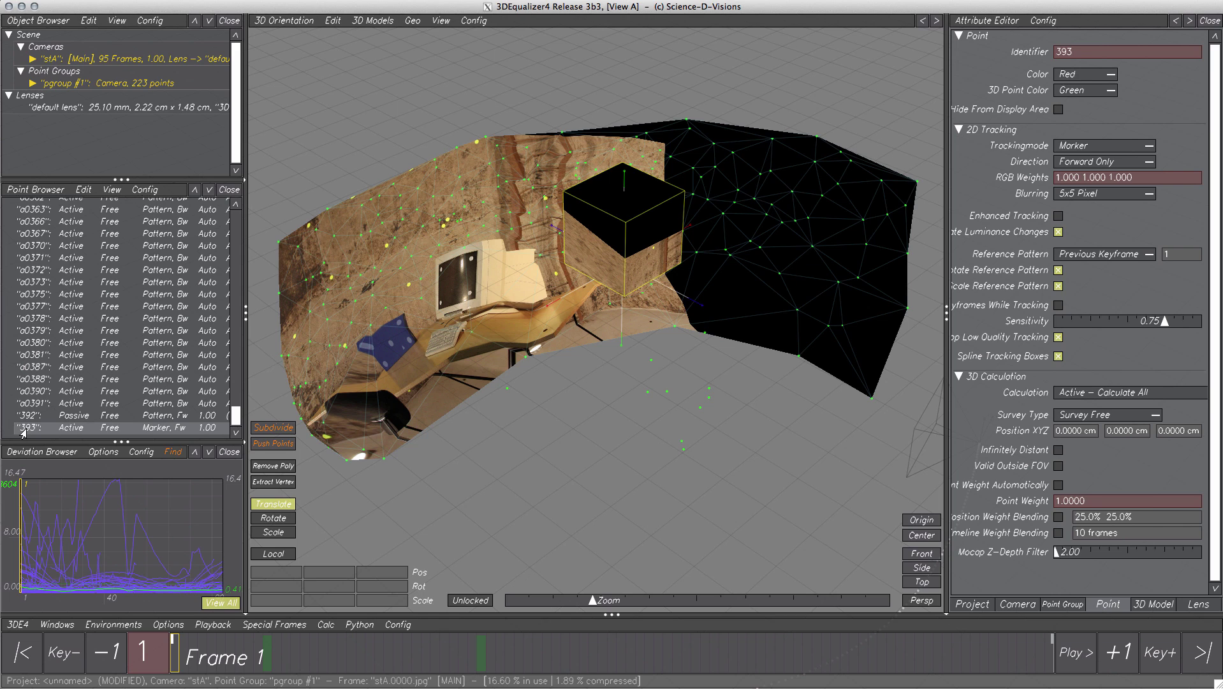
click(321, 628)
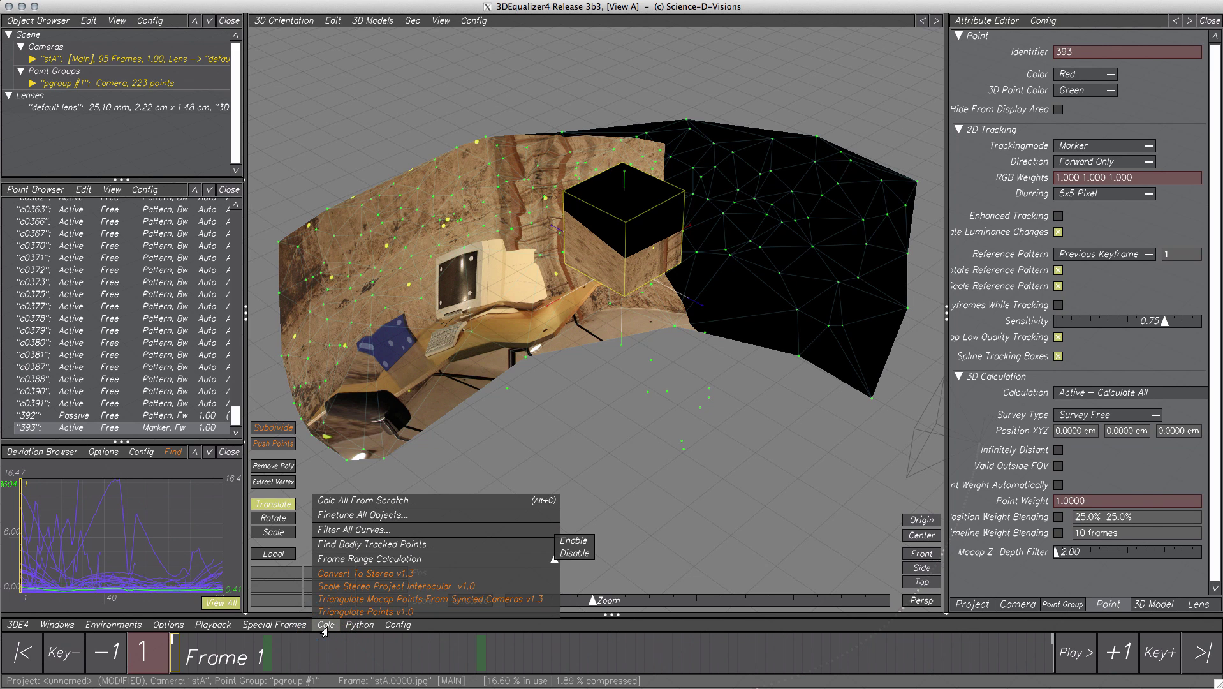
click(333, 611)
Snap the cube to the triangulated point 393
click(373, 21)
click(370, 78)
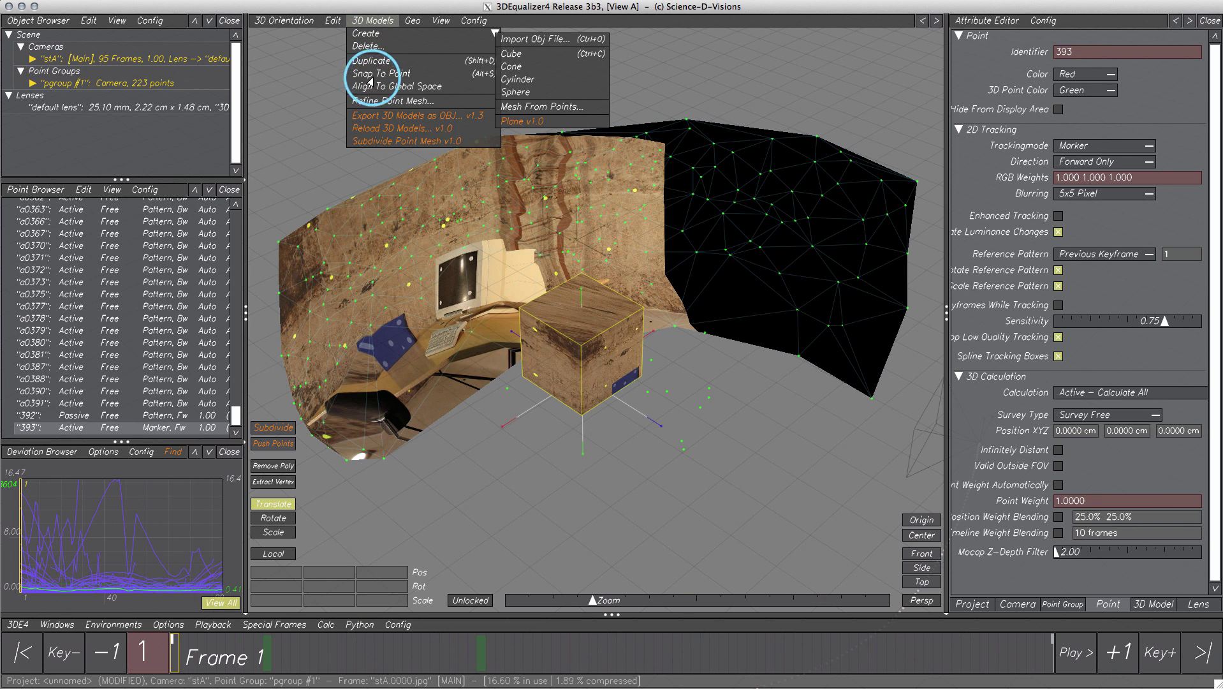
click(372, 21)
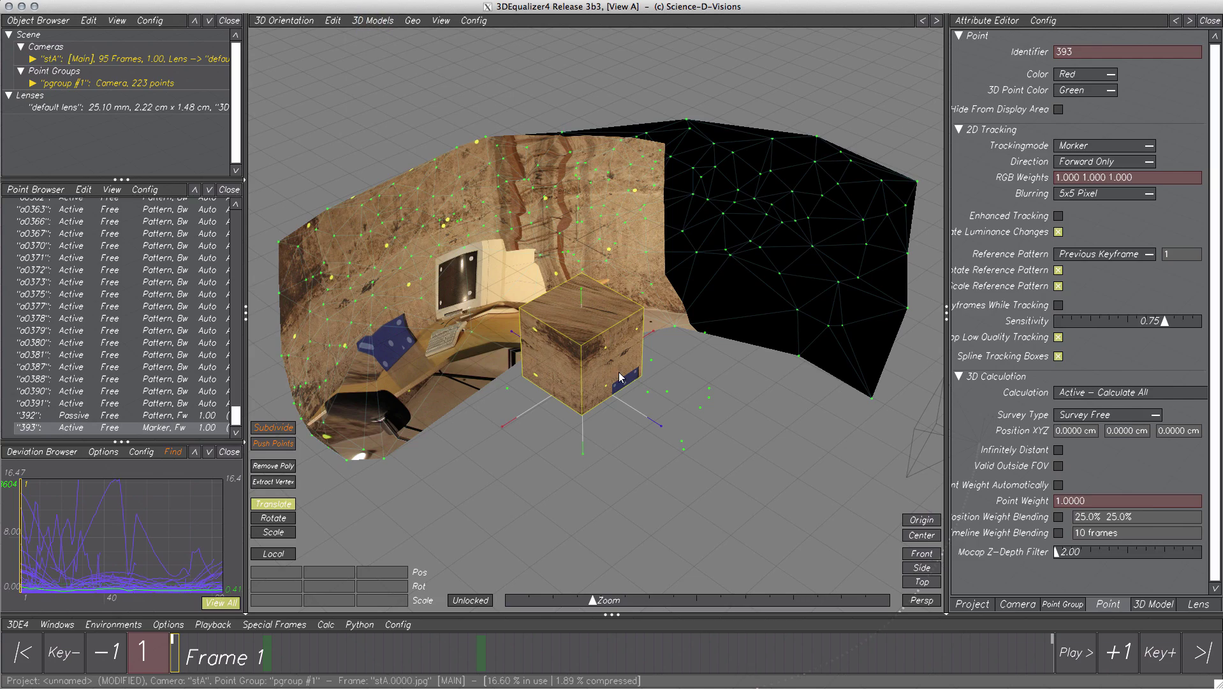
Rotate the cube about its X axis and set its X rotation to -90
right_drag(622, 373, 636, 411)
drag(593, 455, 598, 372)
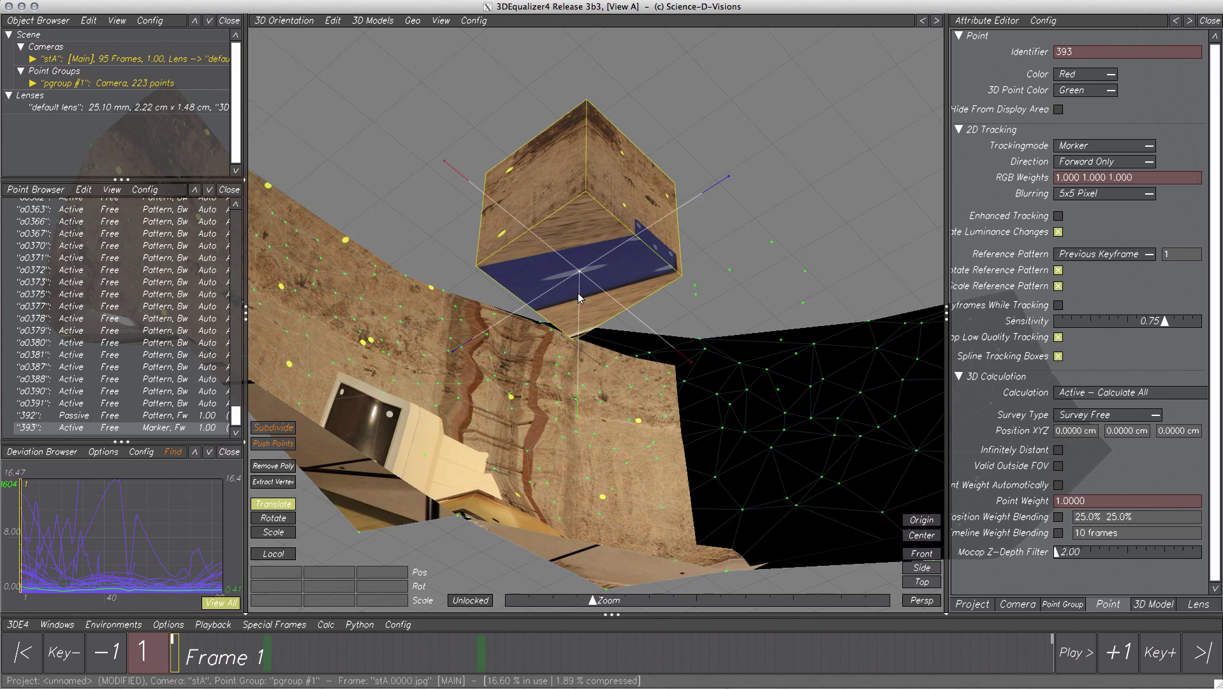
drag(579, 292, 594, 388)
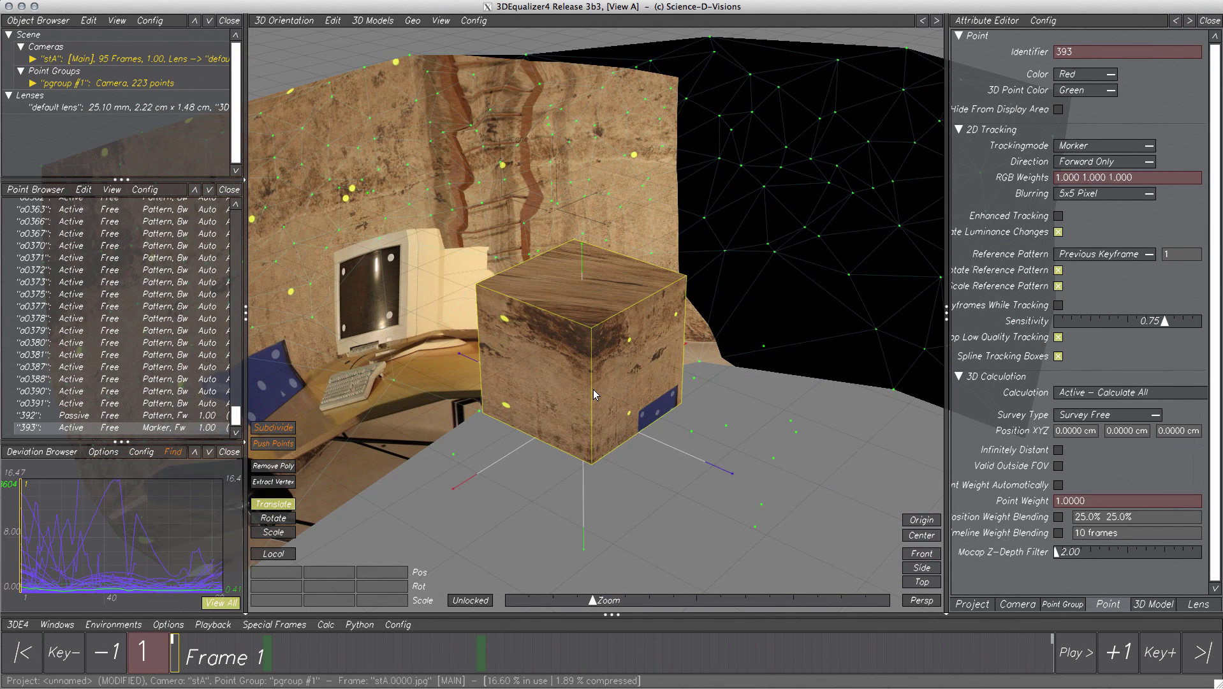
click(287, 517)
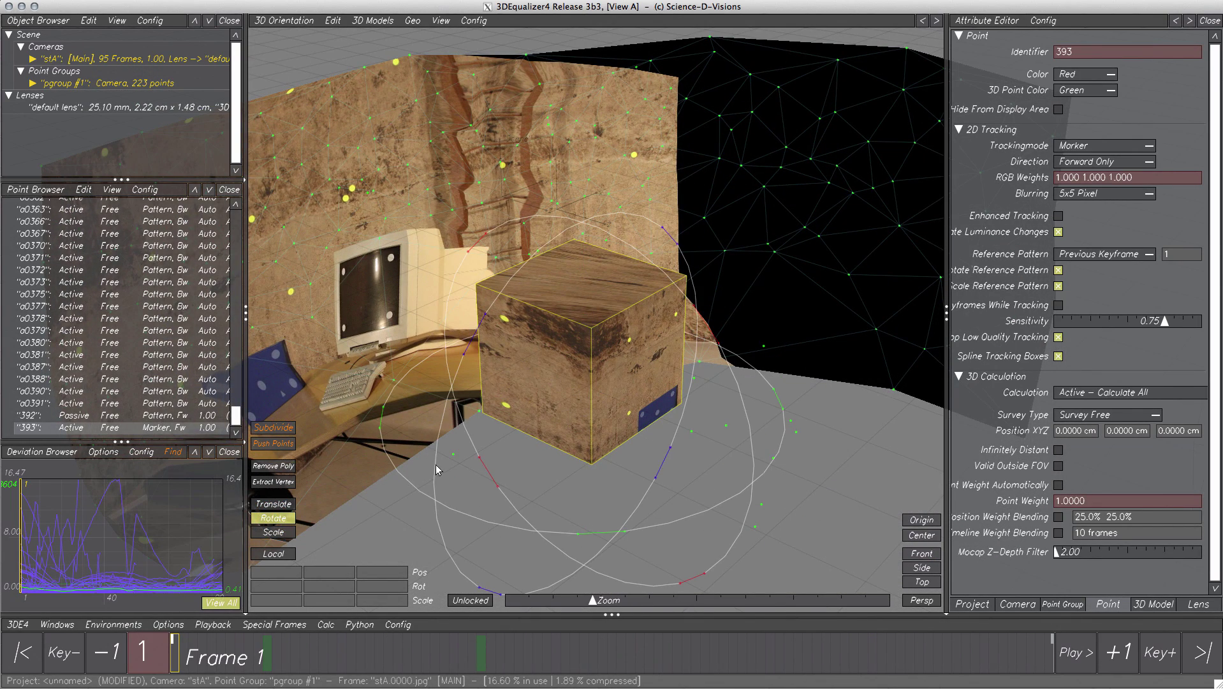
click(131, 429)
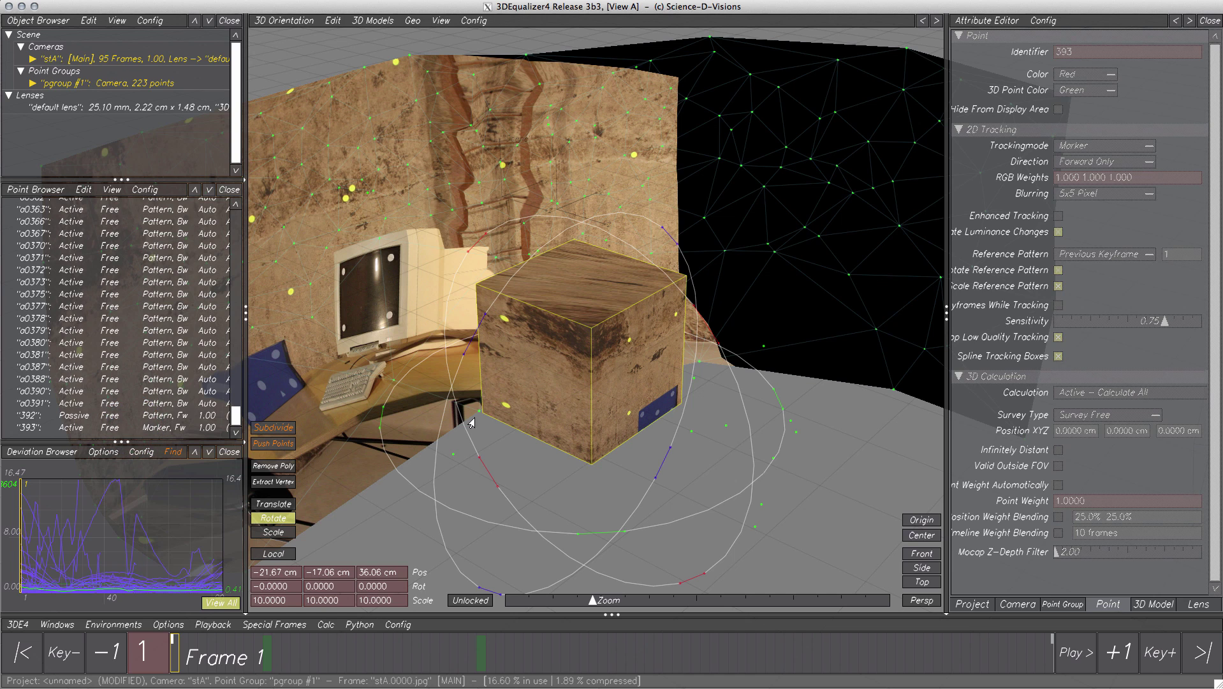
drag(715, 347, 523, 282)
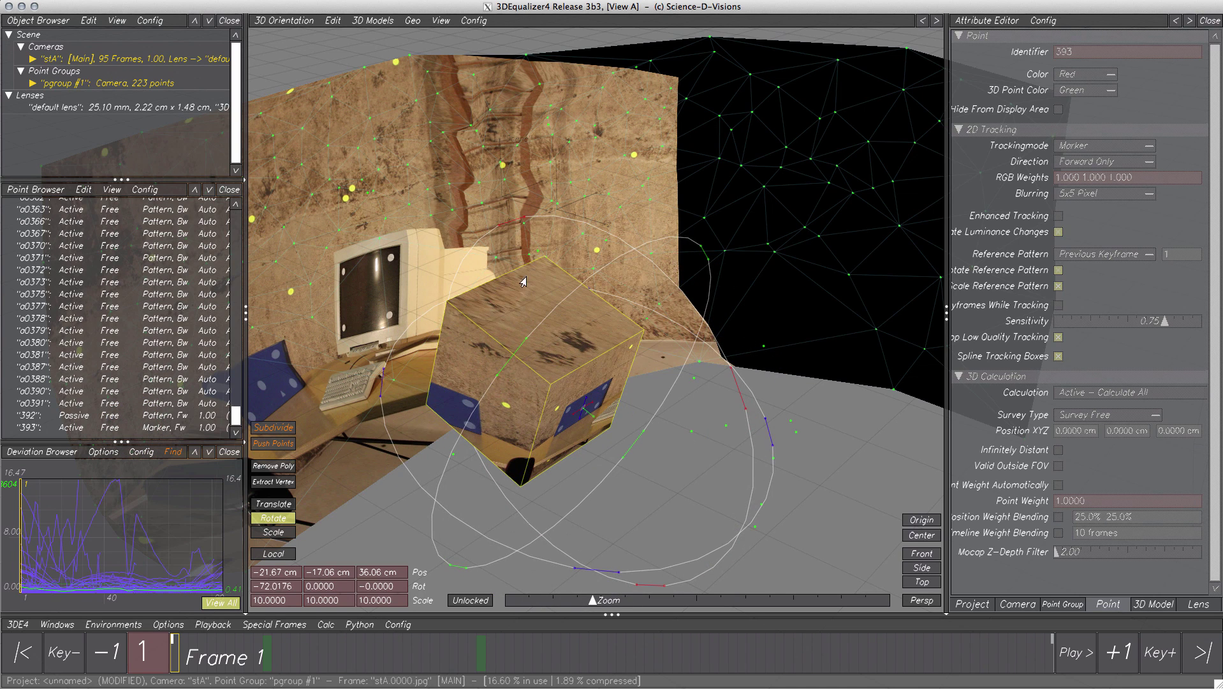
click(297, 584)
text(-90)
key(Return)
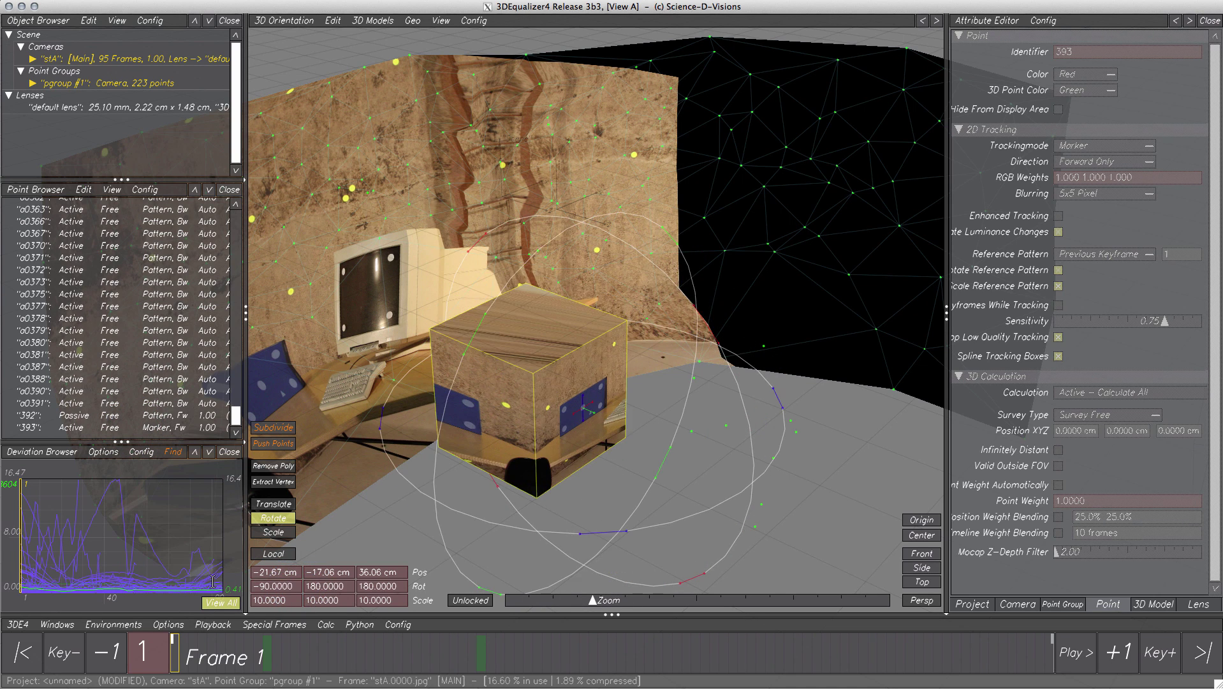
Play the sequence and scale the cube to about 4.68, 1.71, 2.65 so it approximates the blue box
click(1065, 651)
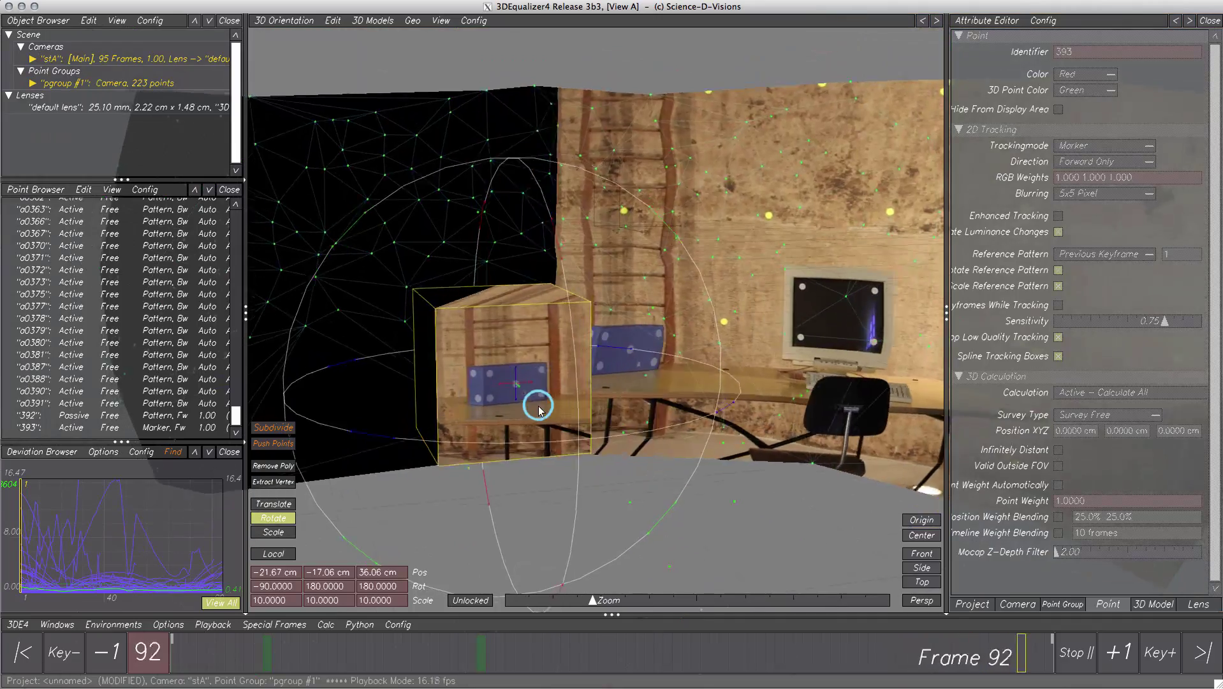
key(w)
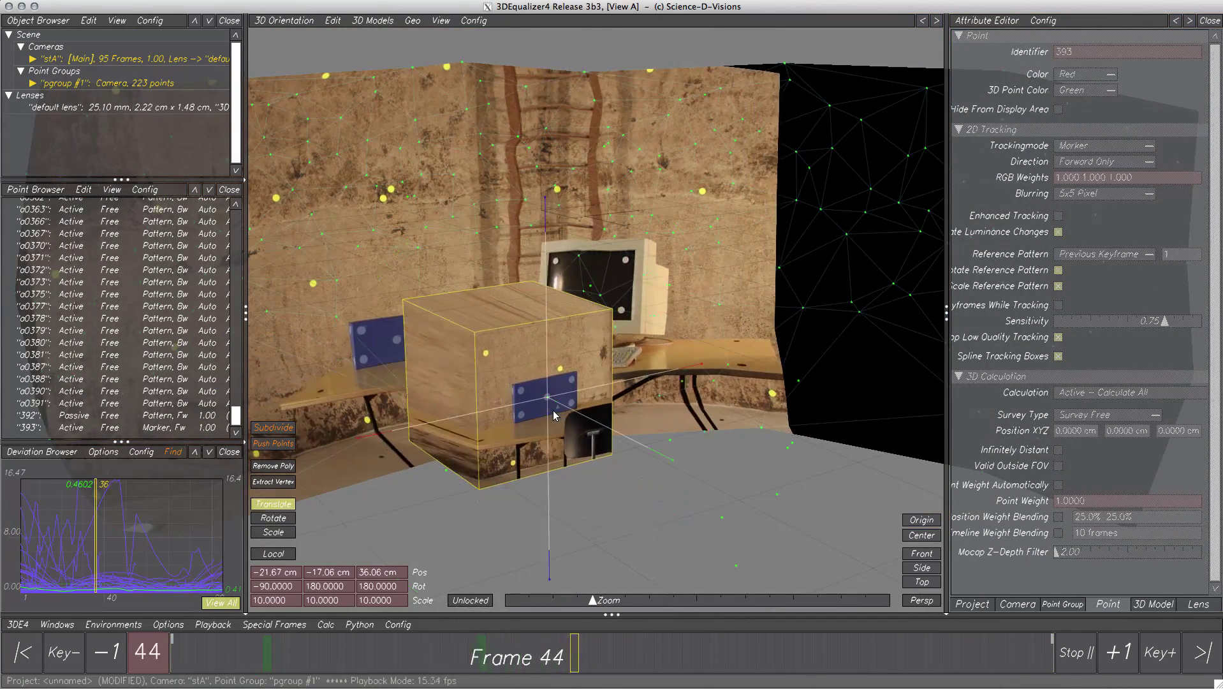
key(e)
key(r)
drag(818, 228, 560, 416)
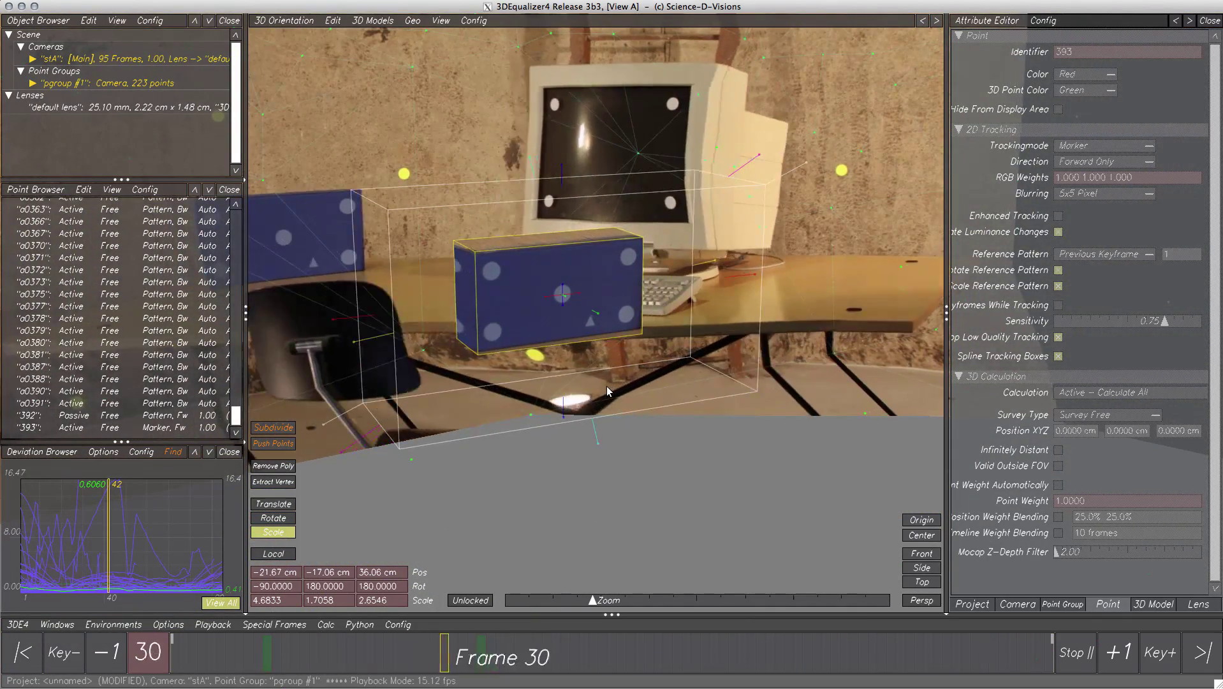
Rotate the scaled cube to about Y -178.66, Z -172.93 to align it with the blue box's faces
click(273, 518)
drag(432, 371, 480, 376)
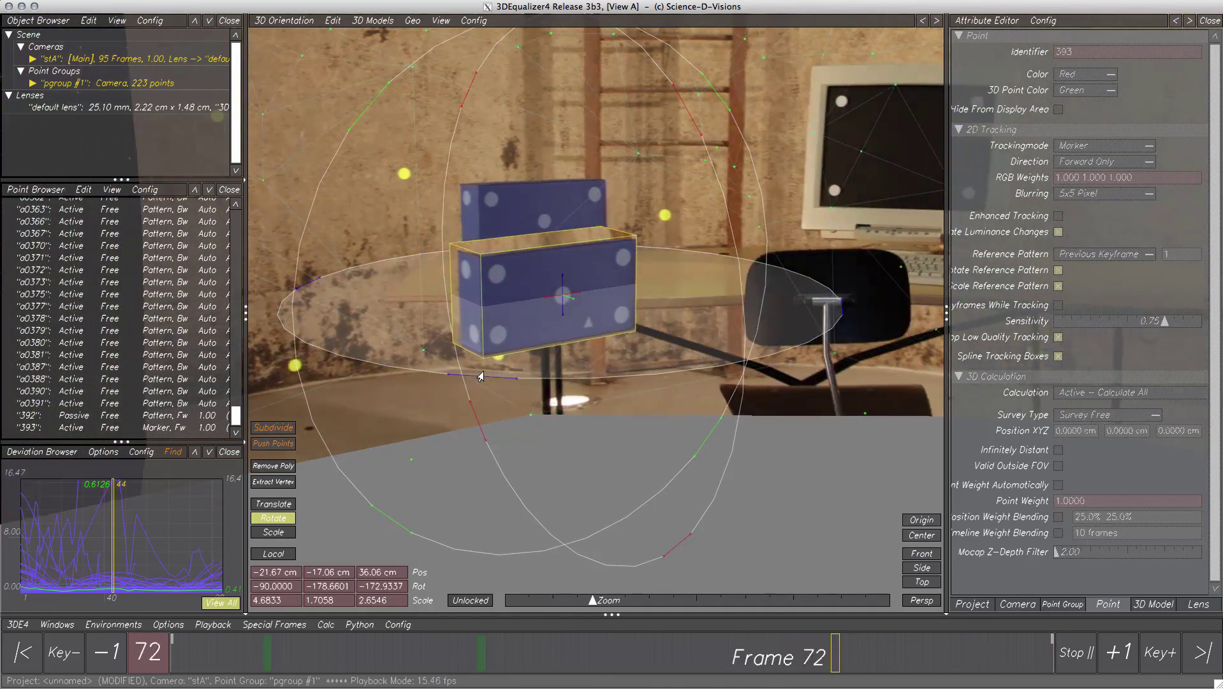
key(s)
key(r)
key(r)
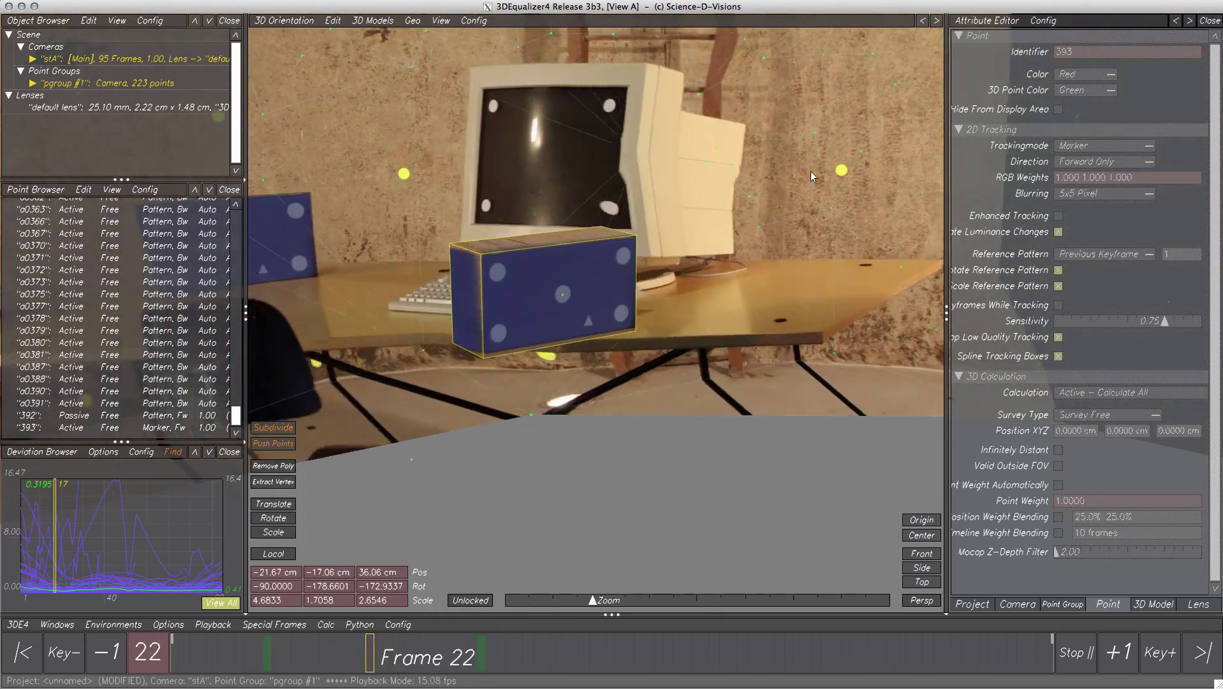
Refine the cube's scale to about 4.63, 1.31, 2.45 so its edges fit the projected blue box
key(s)
drag(889, 81, 880, 87)
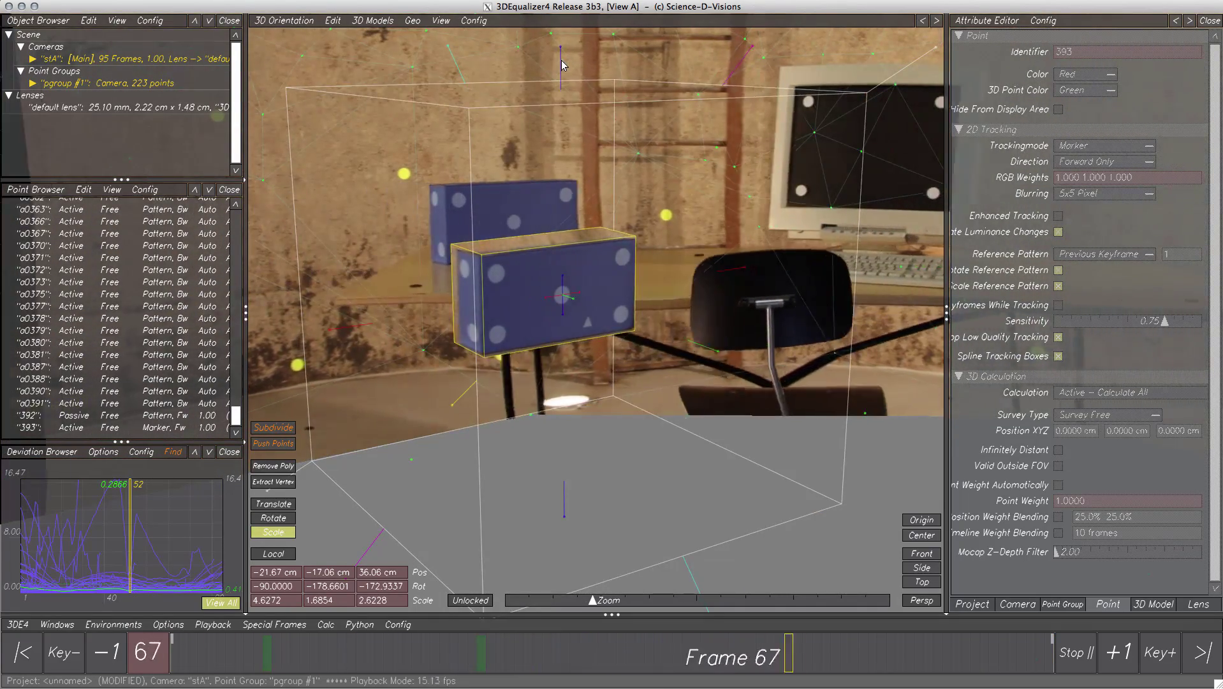
drag(561, 61, 559, 77)
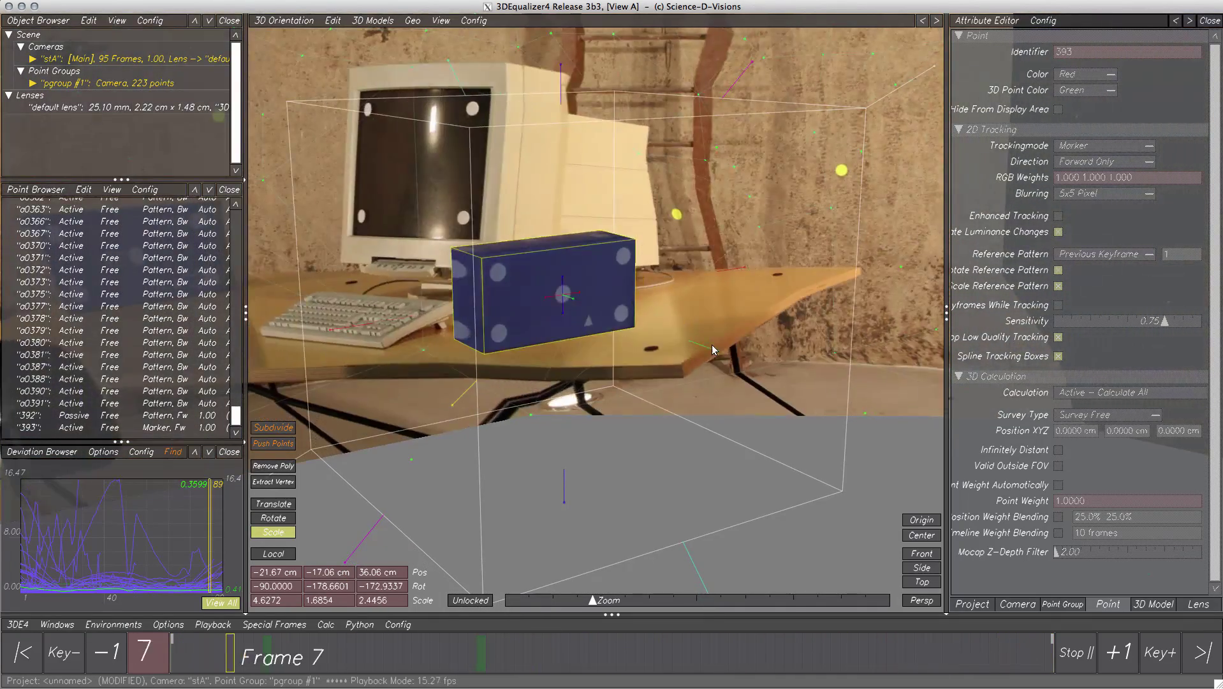
drag(712, 348, 671, 340)
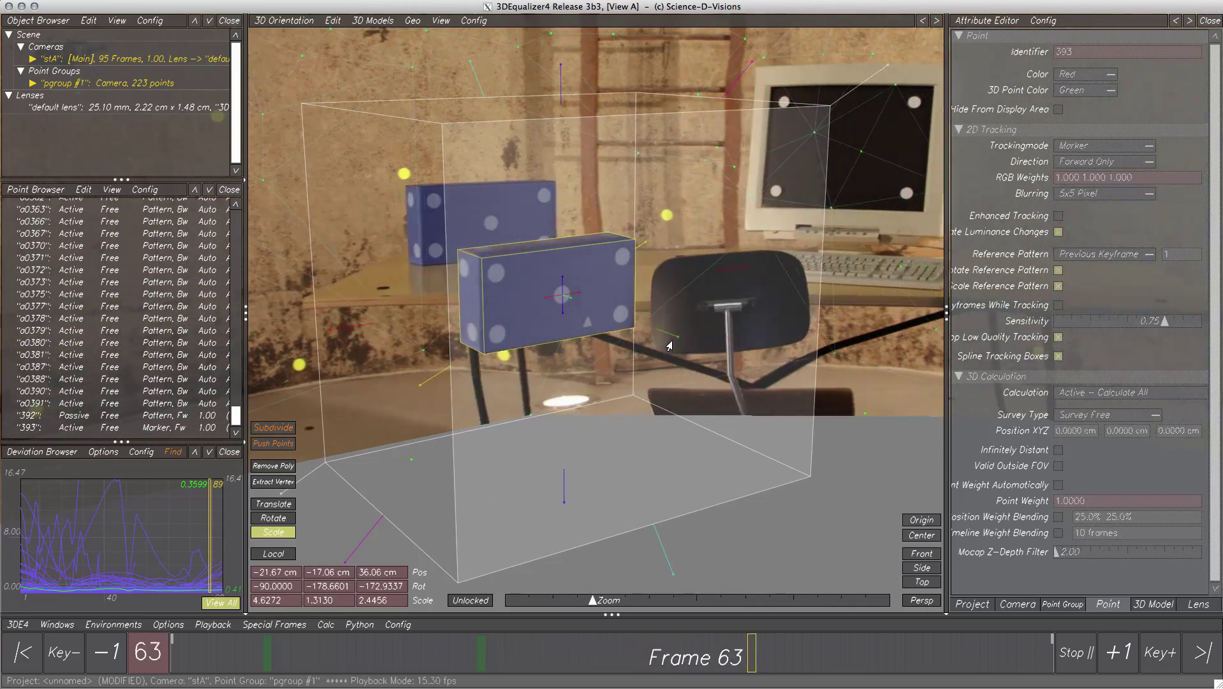
Fine-tune the cube's rotation to about Y -177.16, Z -171.58, then deselect it and stop the playback
key(r)
drag(502, 380, 517, 378)
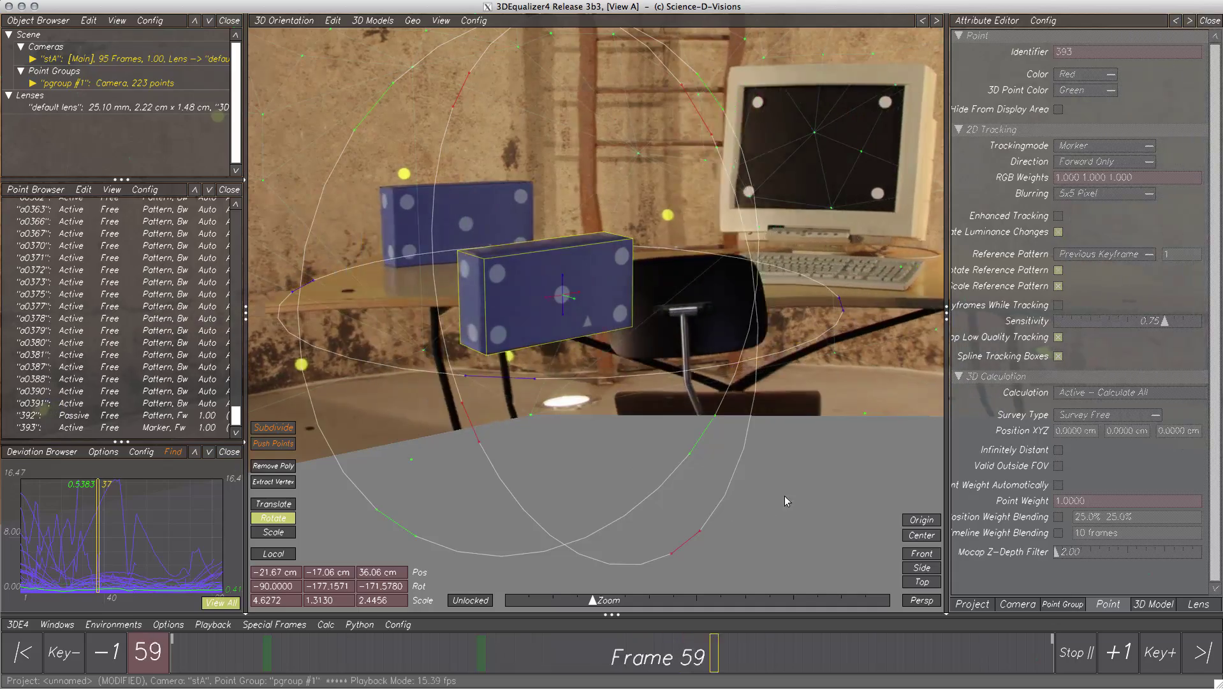
click(709, 496)
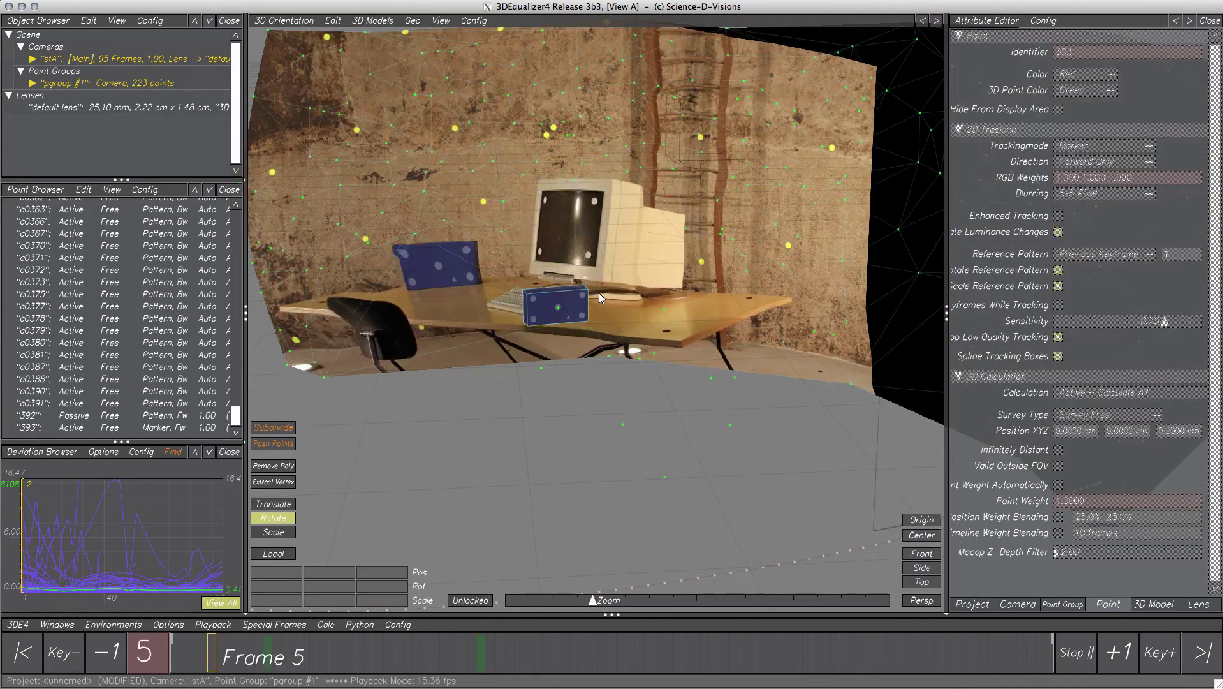
alt+drag(599, 295, 597, 343)
key(space)
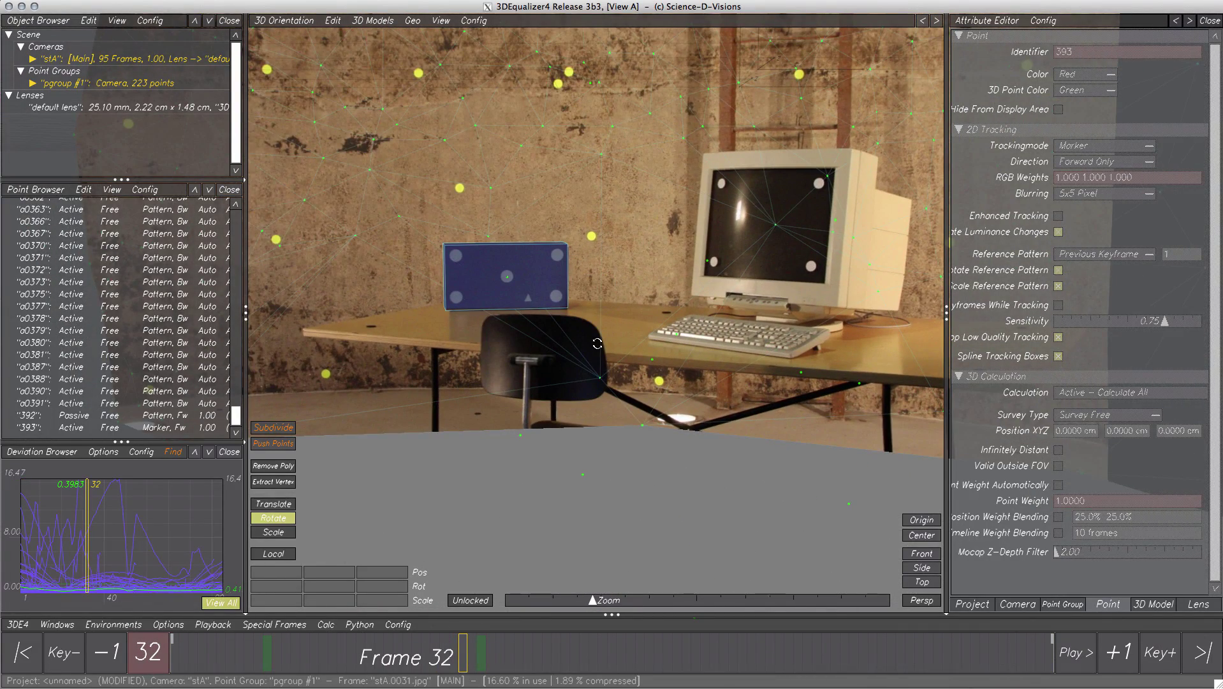